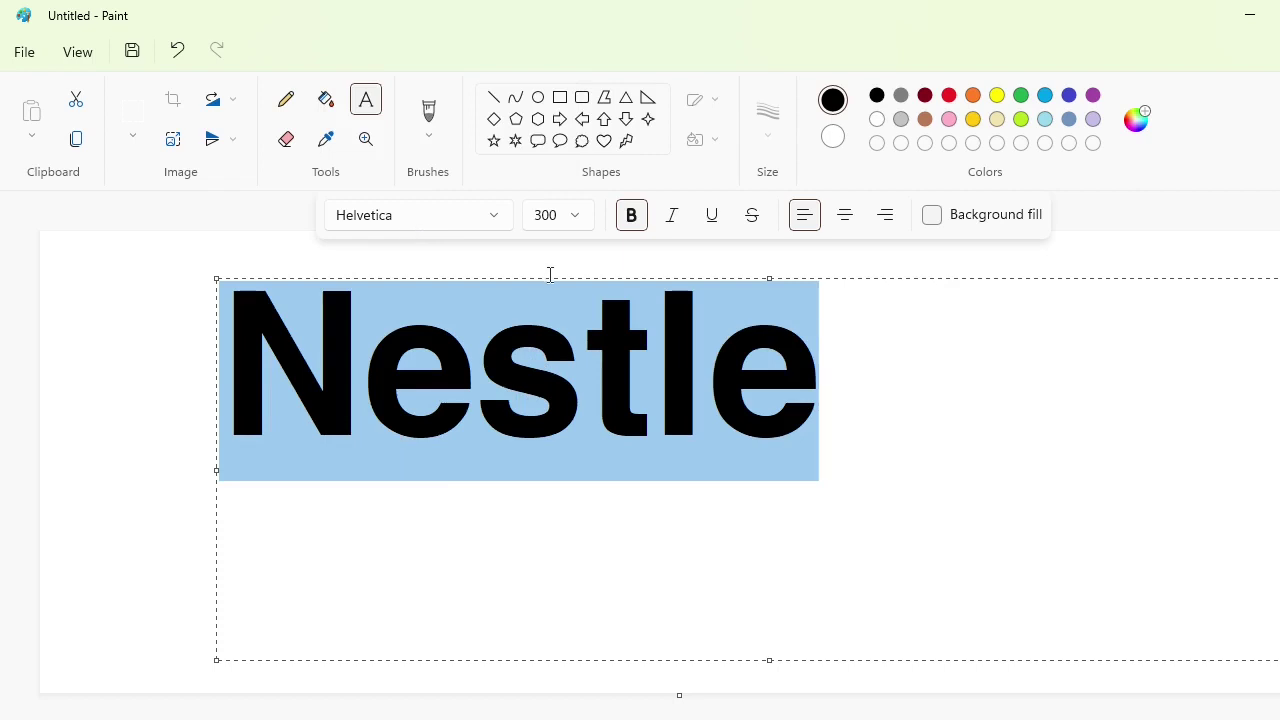
Step: Set the bold Helvetica text "Nestle" to size 500 and position it across the canvas
{"action": "left_click", "coordinate": [631, 215]}
{"action": "left_click", "coordinate": [631, 215]}
{"action": "left_click_drag", "start_coordinate": [218, 470], "coordinate": [106, 470]}
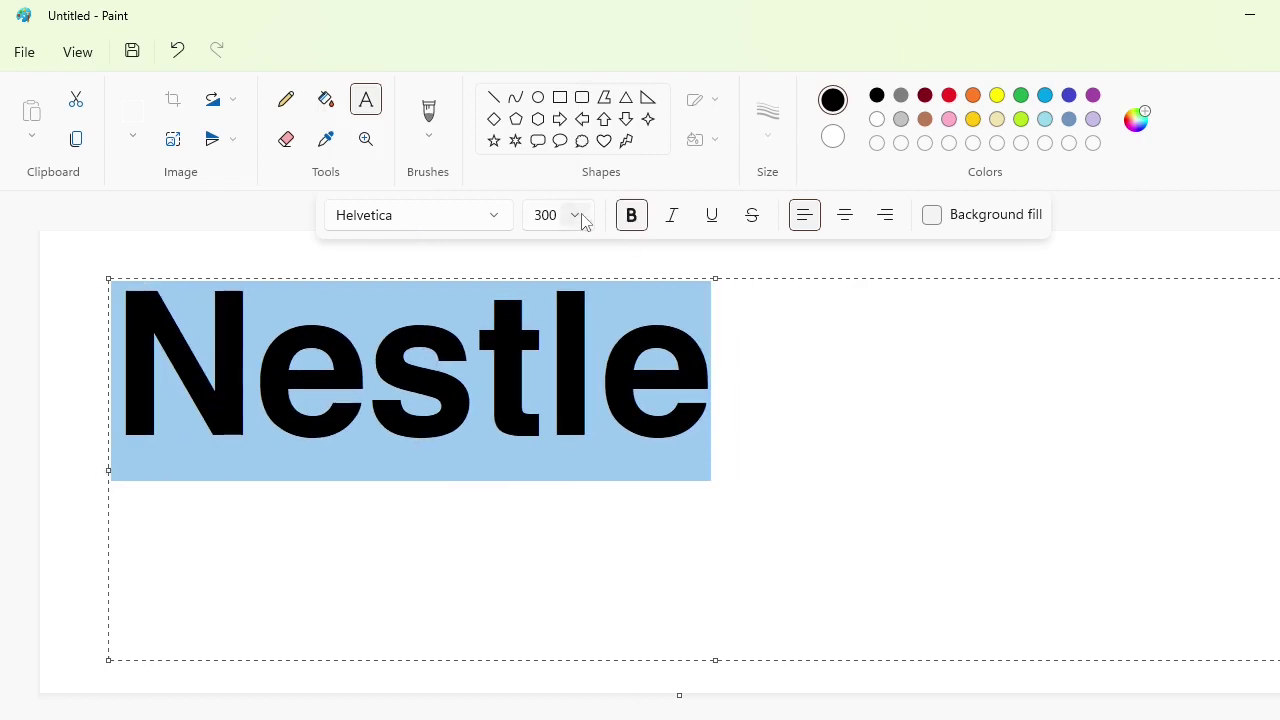
{"action": "left_click", "coordinate": [578, 215]}
{"action": "type", "text": "500"}
{"action": "key", "text": "Return"}
{"action": "left_click_drag", "start_coordinate": [102, 278], "coordinate": [125, 331]}
{"action": "left_click", "coordinate": [1255, 669]}
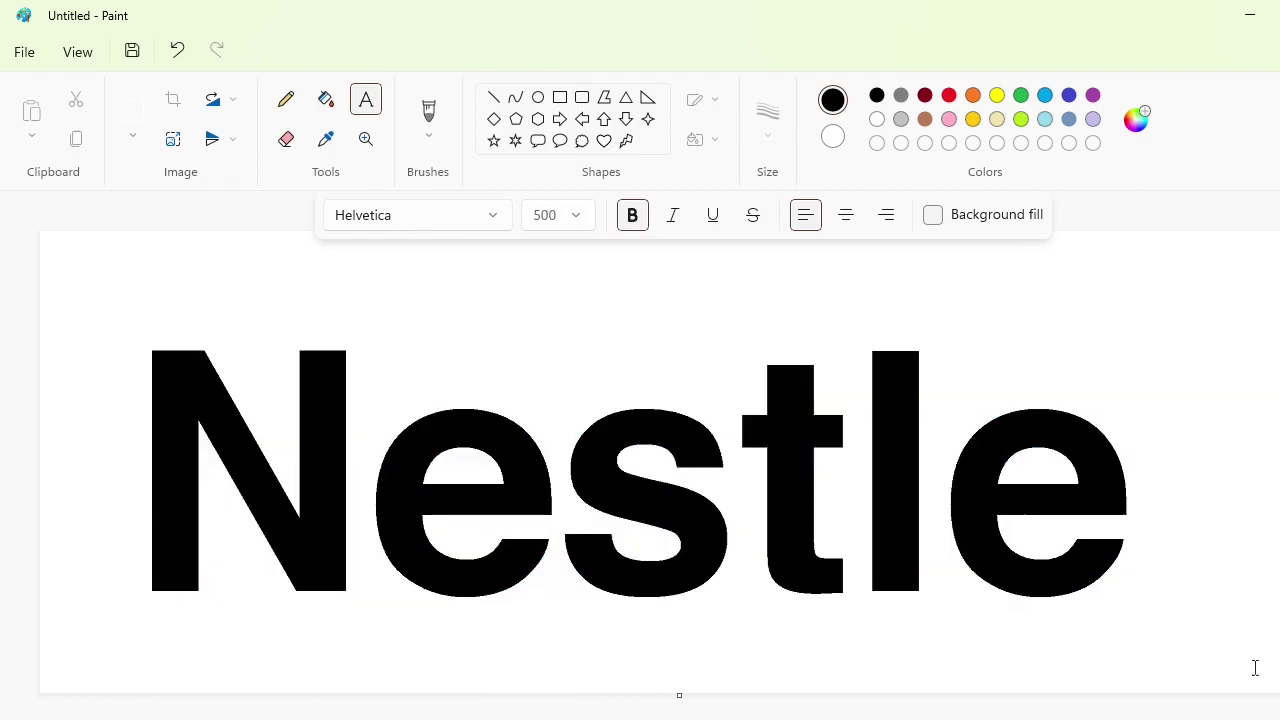
Step: Draw three purple outlined circles of small, medium and large size in the blank area around the N's upper-left corner
{"action": "scroll", "coordinate": [657, 609], "scroll_direction": "up", "scroll_amount": 1}
{"action": "scroll", "coordinate": [657, 609], "scroll_direction": "down", "scroll_amount": 1}
{"action": "left_click", "coordinate": [538, 97]}
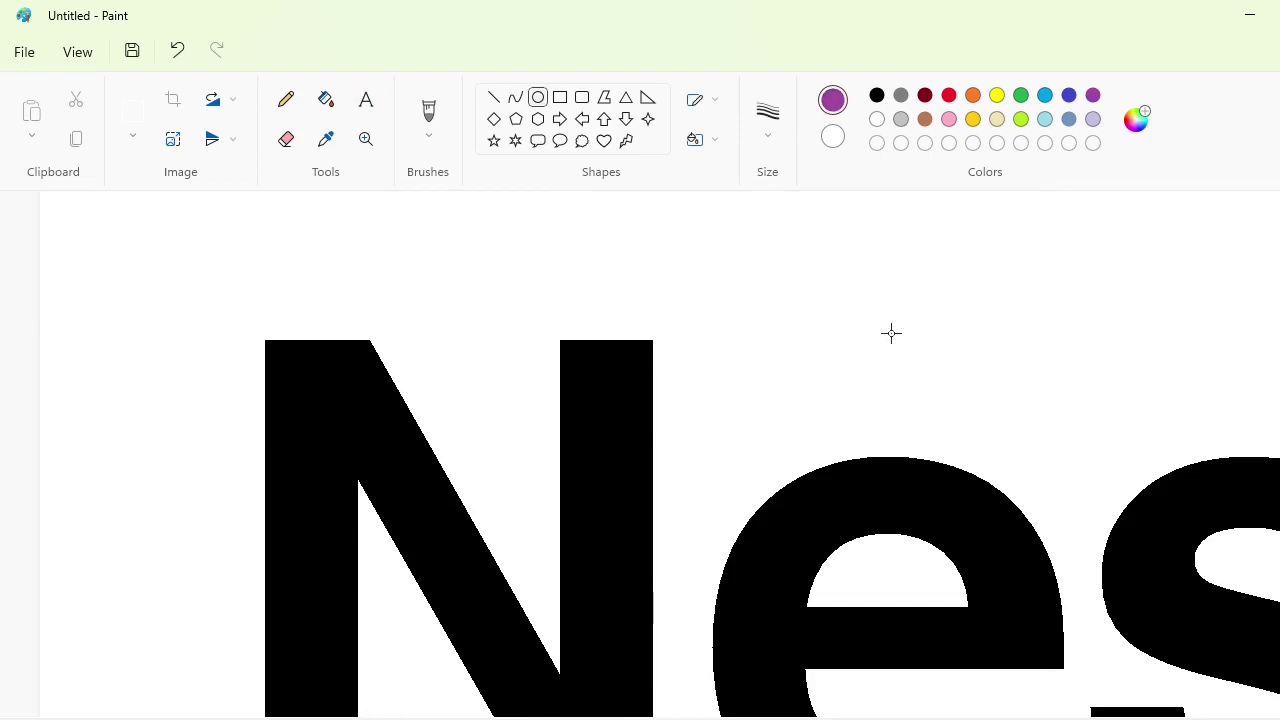
{"action": "left_click_drag", "start_coordinate": [732, 363], "coordinate": [136, 316]}
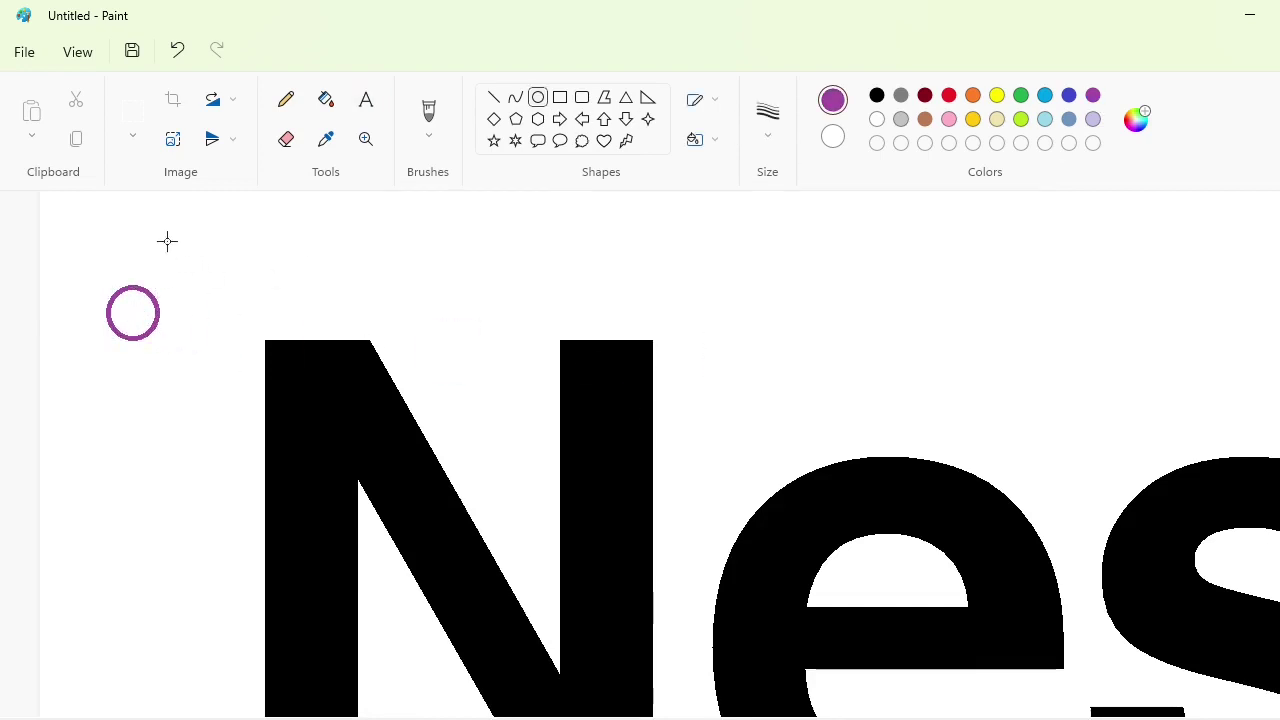
{"action": "left_click_drag", "start_coordinate": [270, 231], "coordinate": [342, 308]}
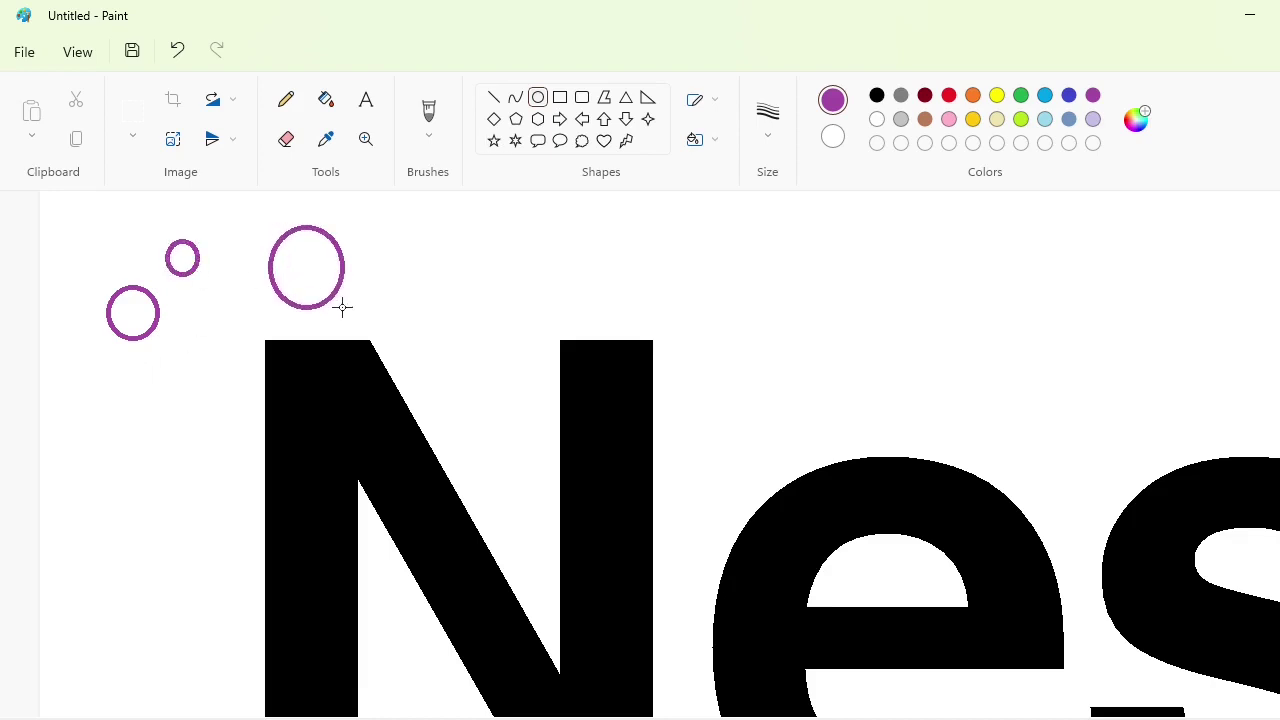
{"action": "key", "text": "ctrl+z"}
{"action": "left_click_drag", "start_coordinate": [269, 220], "coordinate": [341, 296]}
Step: Move the smallest purple circle to the blank area below the medium circle
{"action": "left_click", "coordinate": [132, 112]}
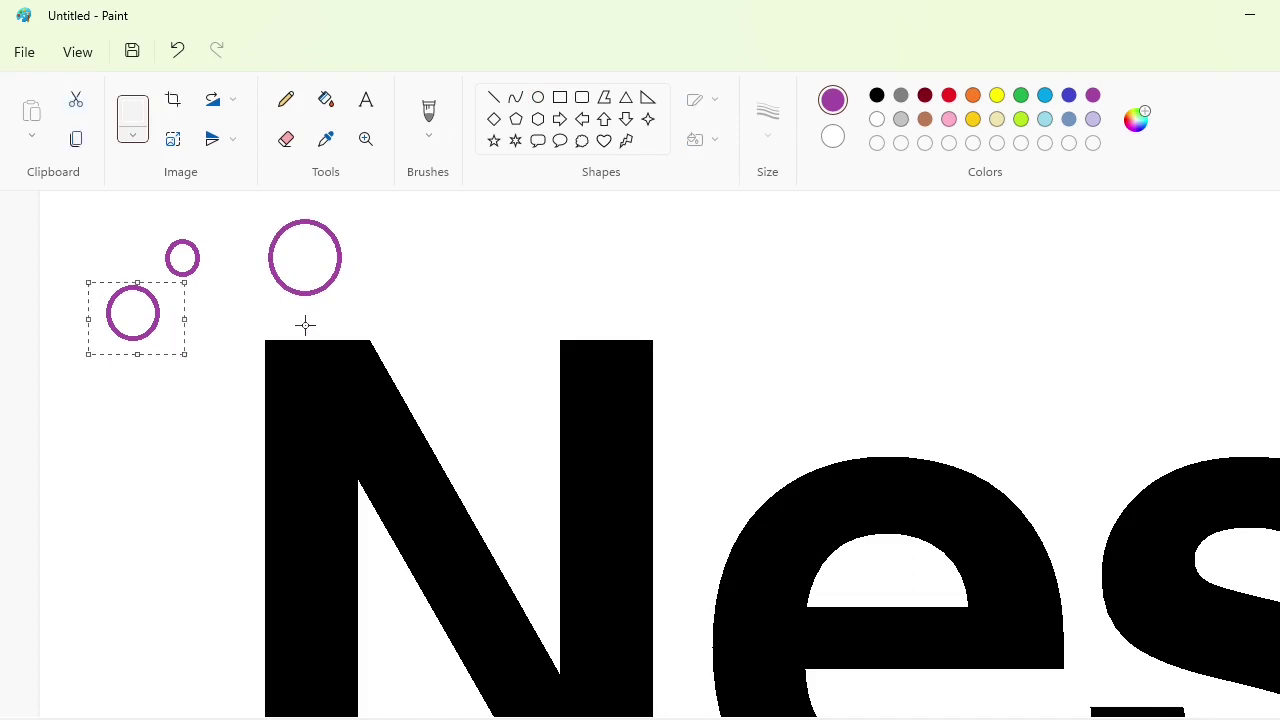
{"action": "key", "text": "ctrl+z"}
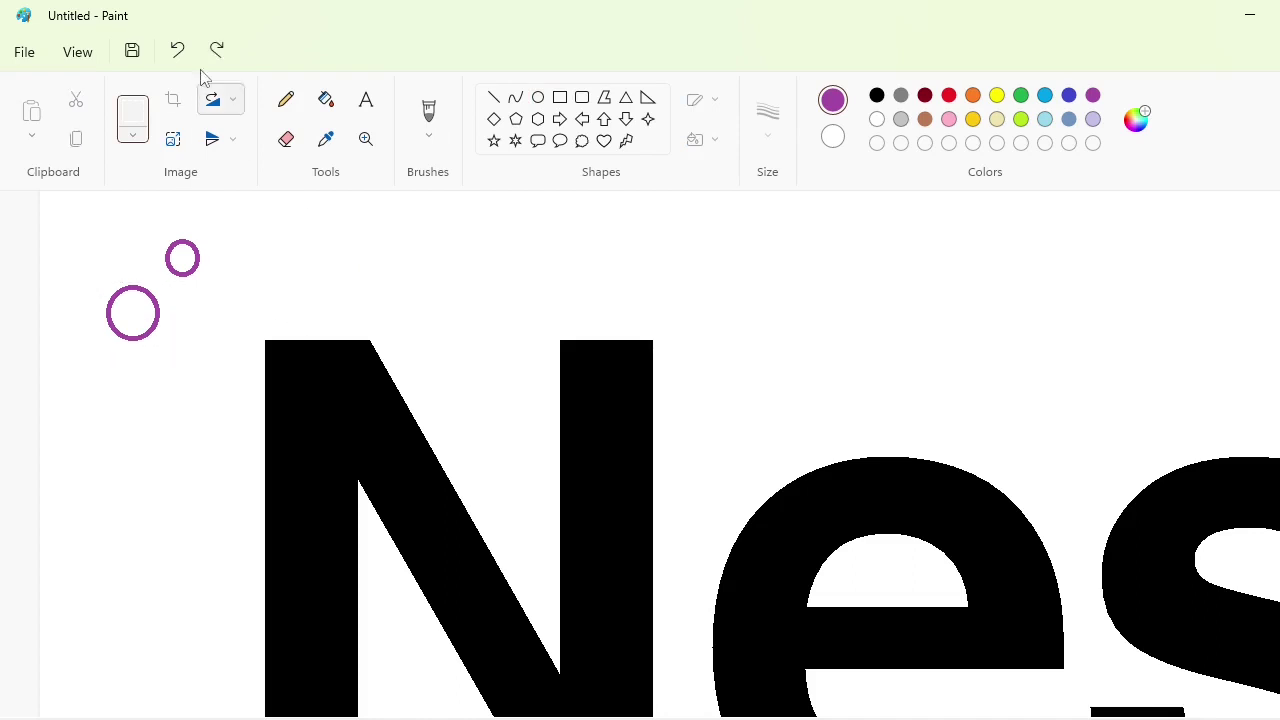
{"action": "key", "text": "ctrl+y"}
{"action": "left_click_drag", "start_coordinate": [76, 259], "coordinate": [130, 458]}
Step: Round the N's upper-left corner using a transparent copy of the medium circle, filling the corner white and the outline black
{"action": "left_click", "coordinate": [227, 306]}
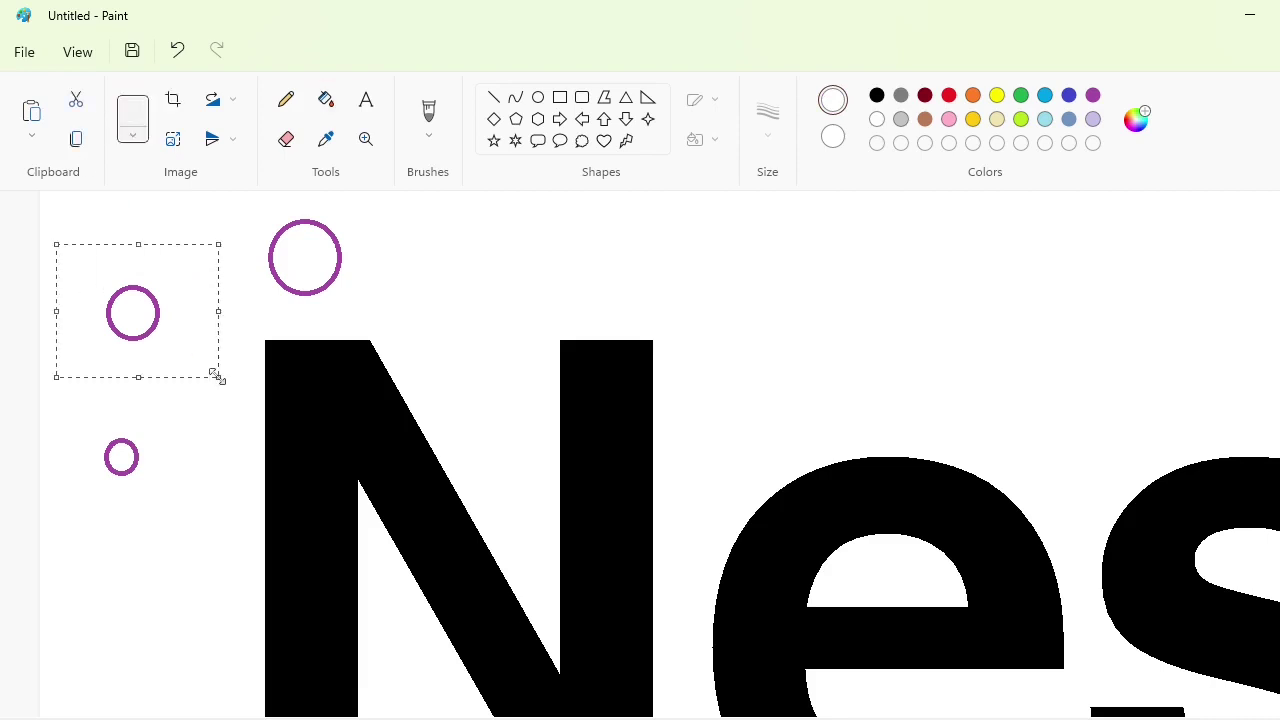
{"action": "scroll", "coordinate": [197, 277], "scroll_direction": "up", "scroll_amount": 1}
{"action": "key", "text": "ctrl+v"}
{"action": "left_click", "coordinate": [132, 136]}
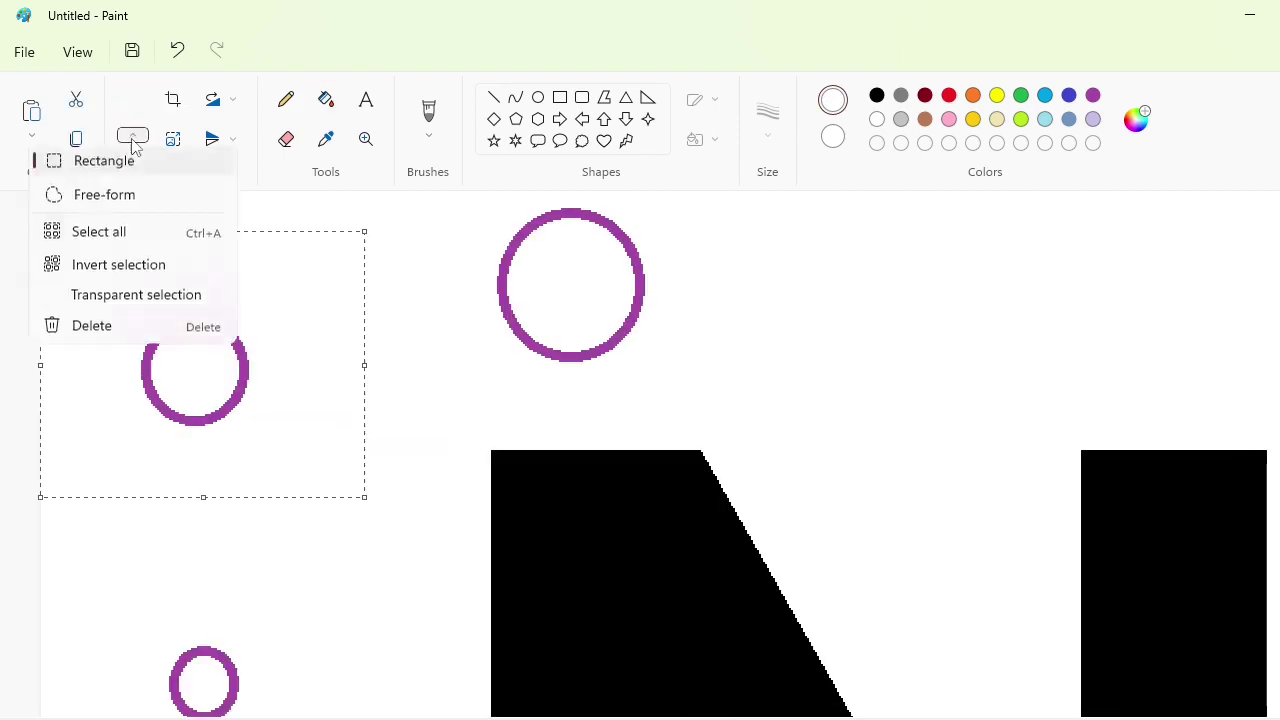
{"action": "left_click", "coordinate": [134, 294]}
{"action": "left_click_drag", "start_coordinate": [217, 372], "coordinate": [569, 509]}
{"action": "left_click", "coordinate": [869, 500]}
{"action": "left_click", "coordinate": [326, 99]}
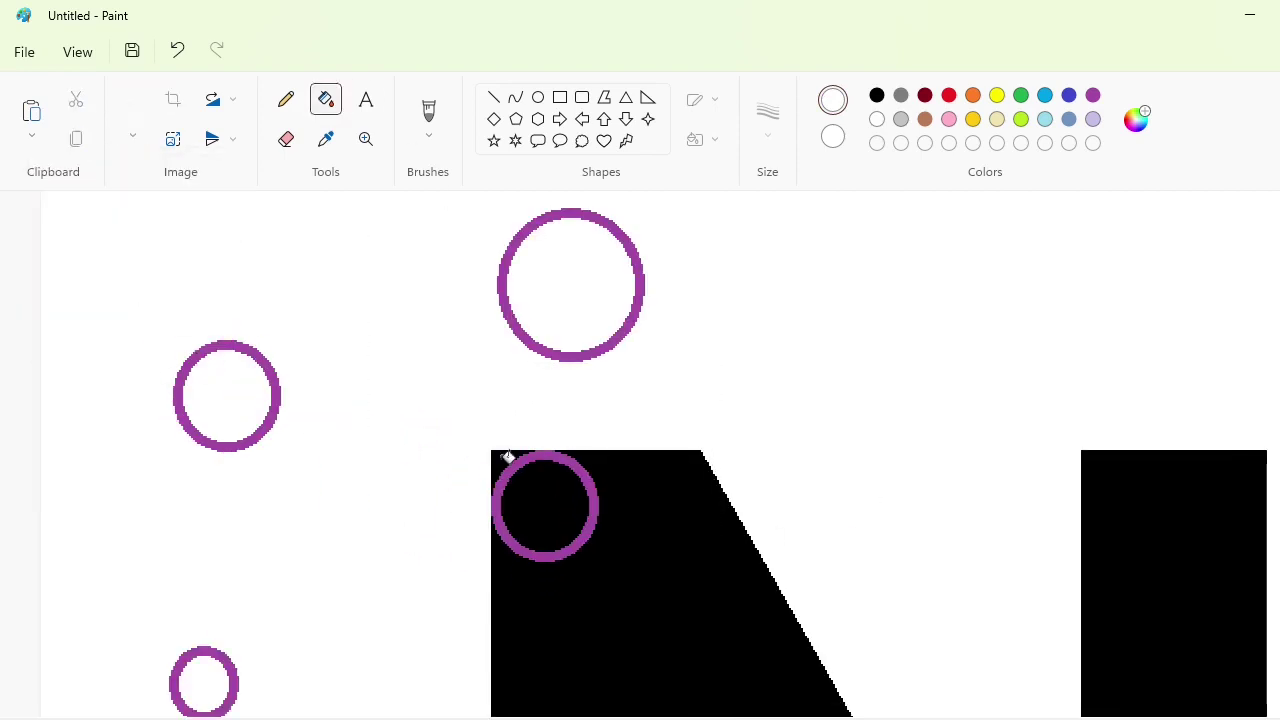
{"action": "left_click", "coordinate": [596, 490]}
Step: Round the top corner where the N's diagonal begins with a copy of the large circle, filling outside white and the outline black
{"action": "key", "text": "ctrl+minus"}
{"action": "key", "text": "ctrl+minus"}
{"action": "key", "text": "ctrl+minus"}
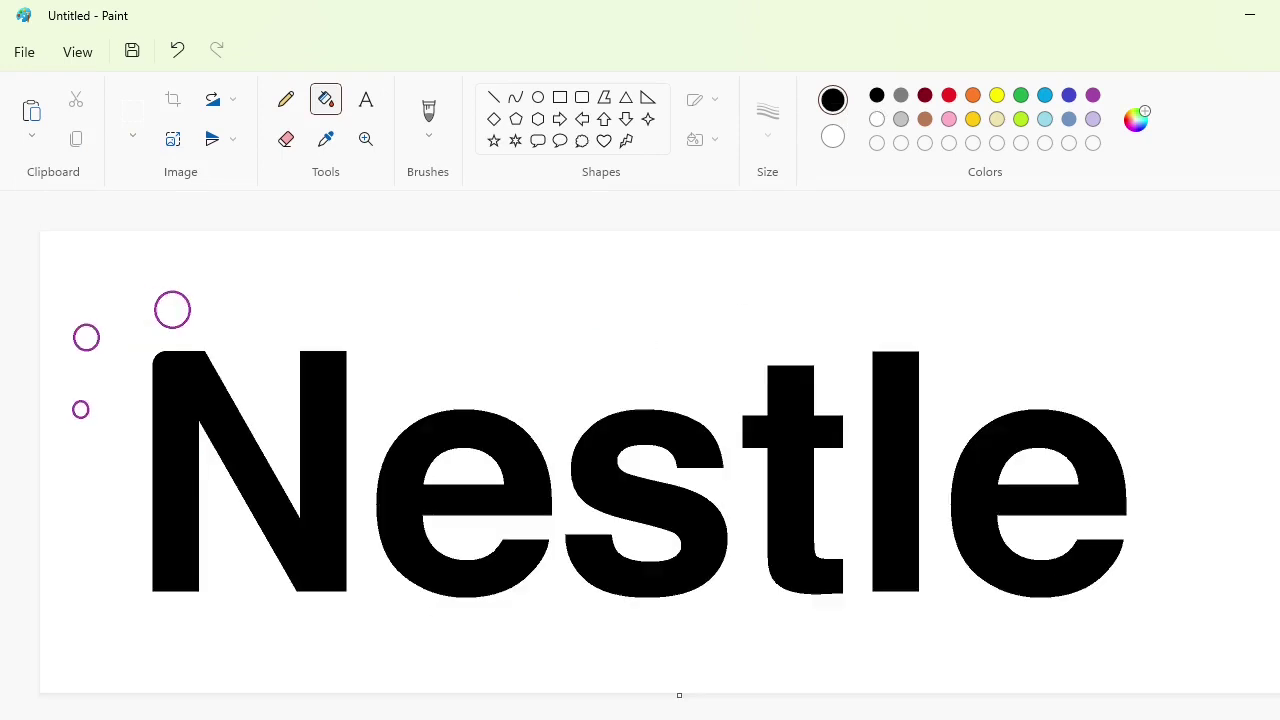
{"action": "key", "text": "ctrl+plus"}
{"action": "key", "text": "ctrl+plus"}
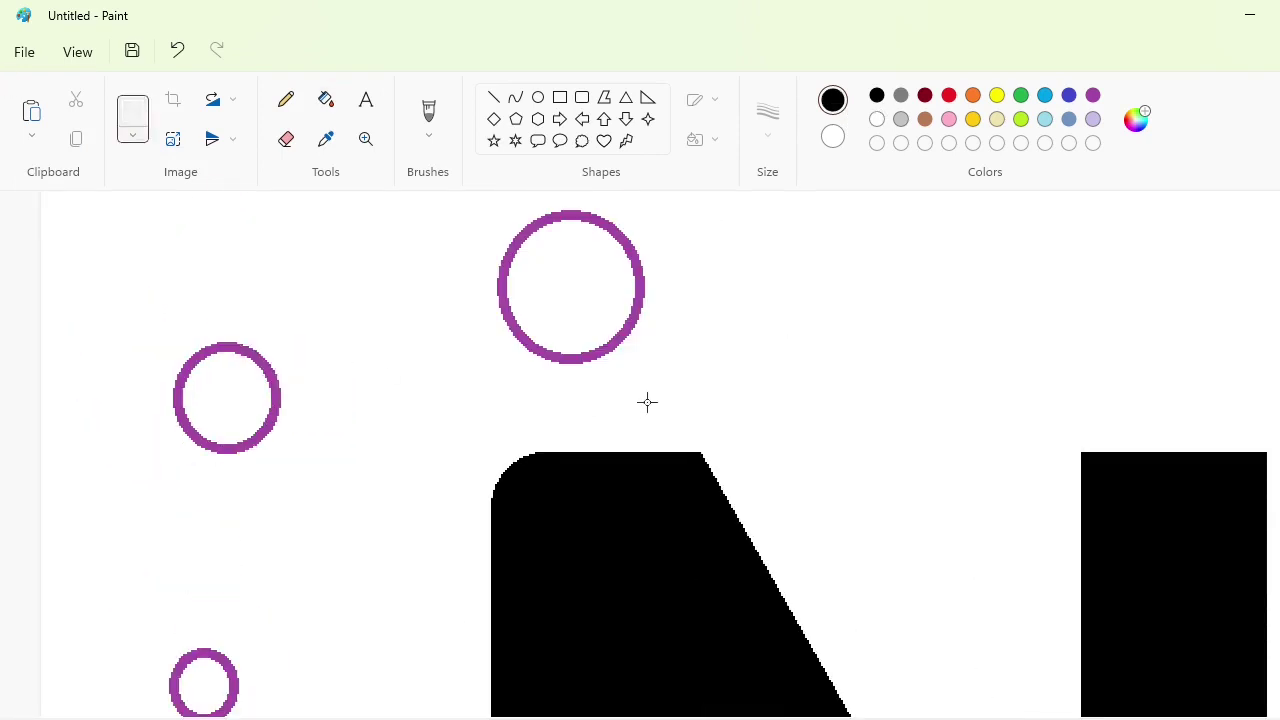
{"action": "left_click_drag", "start_coordinate": [683, 404], "coordinate": [385, 146]}
{"action": "key", "text": "ctrl+c"}
{"action": "key", "text": "ctrl+v"}
{"action": "left_click_drag", "start_coordinate": [233, 369], "coordinate": [639, 529]}
{"action": "key", "text": "Right"}
{"action": "key", "text": "Right"}
{"action": "key", "text": "Right"}
{"action": "key", "text": "Right"}
{"action": "key", "text": "Right"}
{"action": "key", "text": "Right"}
{"action": "key", "text": "Right"}
{"action": "key", "text": "Right"}
{"action": "key", "text": "Right"}
{"action": "key", "text": "Right"}
{"action": "key", "text": "Right"}
{"action": "key", "text": "Right"}
{"action": "key", "text": "Right"}
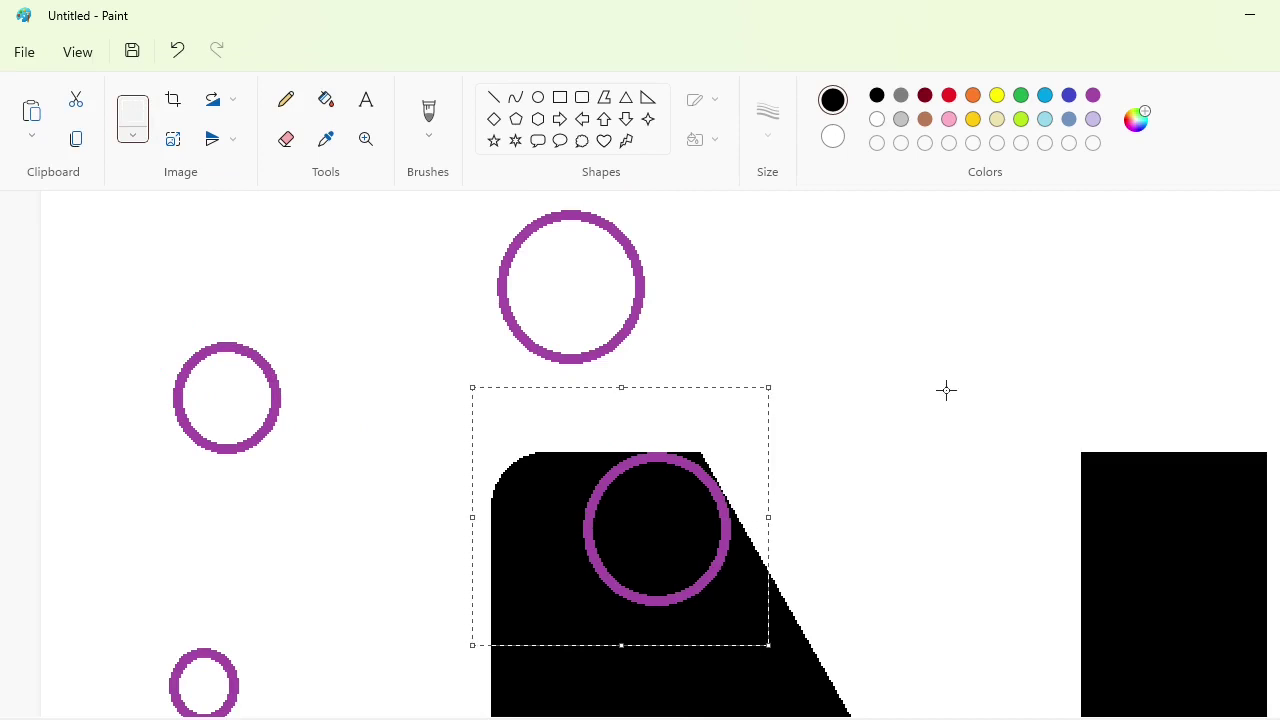
{"action": "left_click", "coordinate": [328, 101]}
{"action": "left_click", "coordinate": [715, 481]}
Step: Round the top-left corner of the N's right stem with a medium circle copy, filling the corner white and the outline black
{"action": "scroll", "coordinate": [906, 581], "scroll_direction": "down", "scroll_amount": 1}
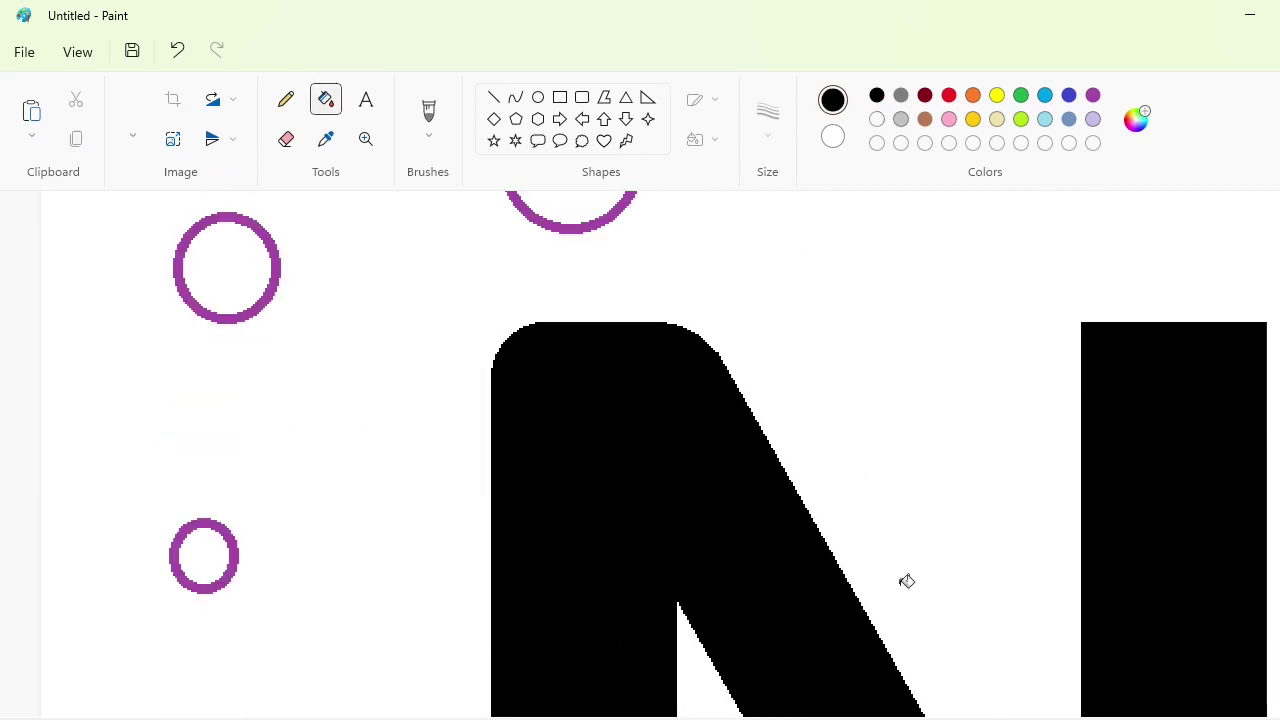
{"action": "scroll", "coordinate": [393, 666], "scroll_direction": "right", "scroll_amount": 4}
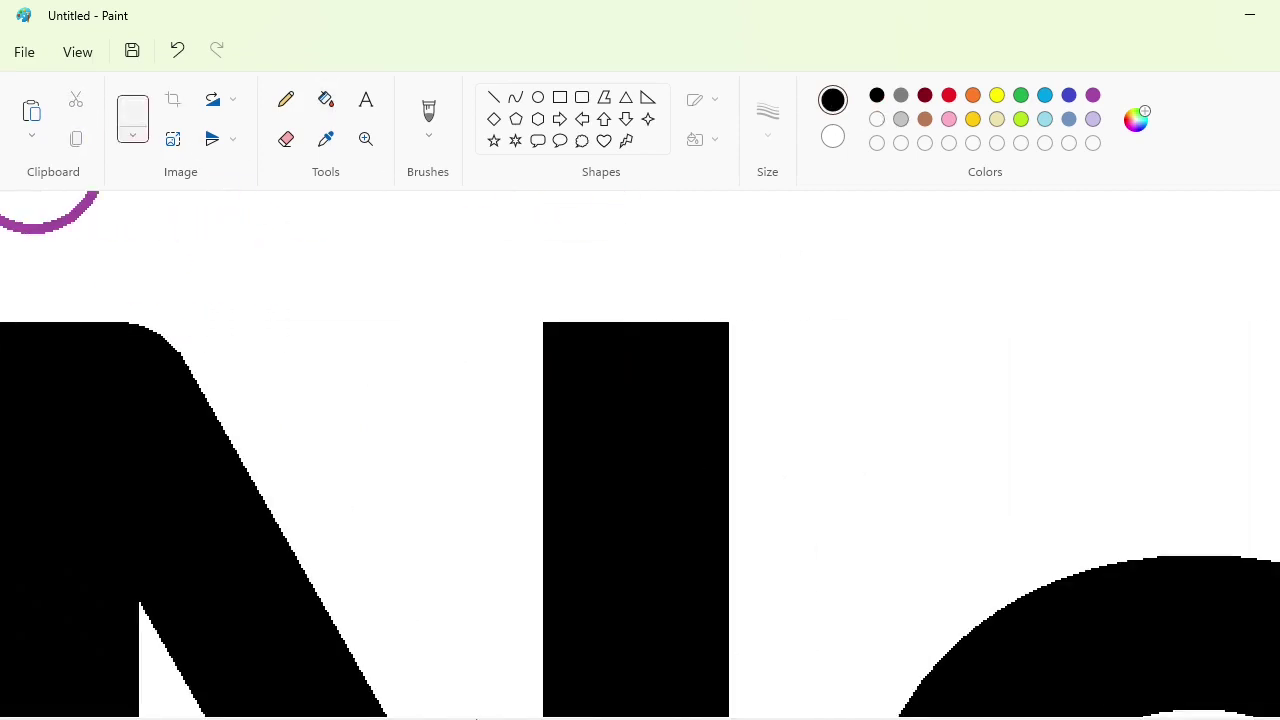
{"action": "key", "text": "ctrl+v"}
{"action": "left_click_drag", "start_coordinate": [163, 296], "coordinate": [610, 384]}
{"action": "left_click", "coordinate": [903, 394]}
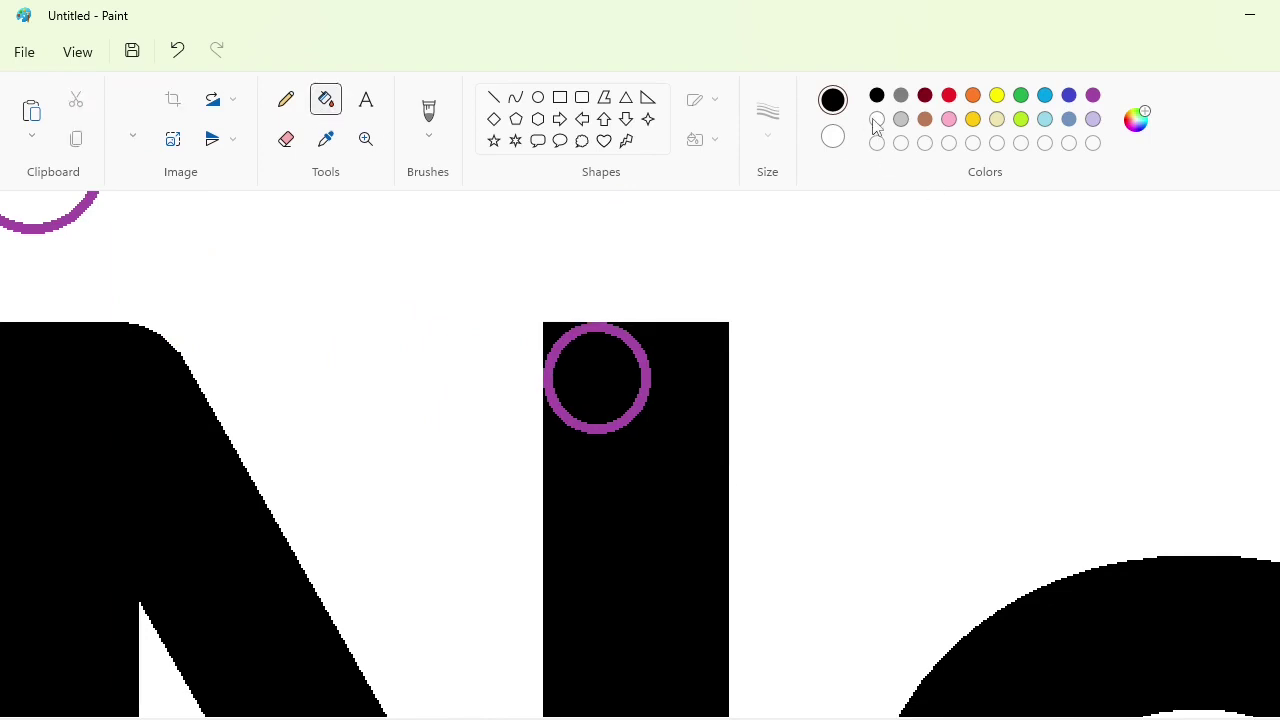
{"action": "left_click", "coordinate": [634, 411]}
Step: Place a copy of the medium circle flush inside the bottom-right corner of the N's right stem
{"action": "scroll", "coordinate": [728, 513], "scroll_direction": "down", "scroll_amount": 4}
{"action": "key", "text": "ctrl+v"}
{"action": "left_click_drag", "start_coordinate": [152, 296], "coordinate": [673, 438]}
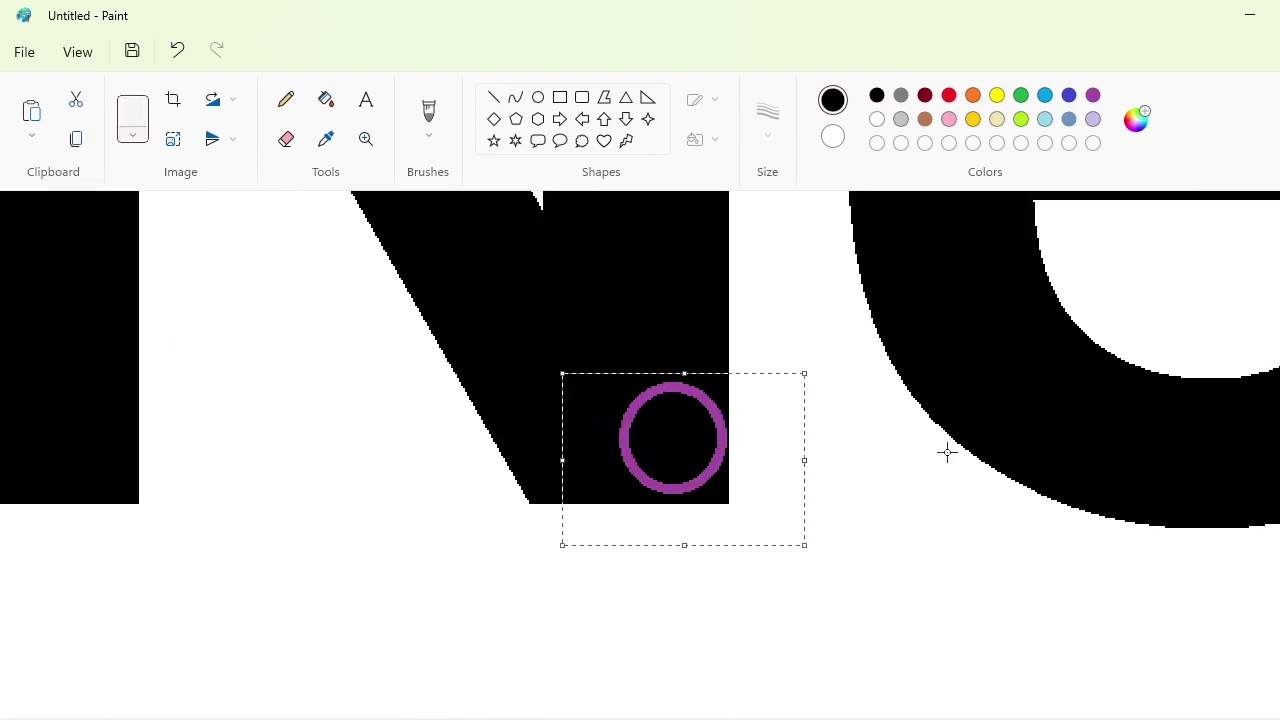
{"action": "key", "text": "Down"}
{"action": "key", "text": "Down"}
{"action": "key", "text": "Down"}
{"action": "key", "text": "Down"}
{"action": "key", "text": "Down"}
{"action": "key", "text": "Right"}
{"action": "left_click", "coordinate": [947, 452]}
Step: Place two copies of the medium circle inside the bottom-left and bottom-right corners of the N's left stem
{"action": "scroll", "coordinate": [403, 697], "scroll_direction": "left", "scroll_amount": 5}
{"action": "key", "text": "ctrl+v"}
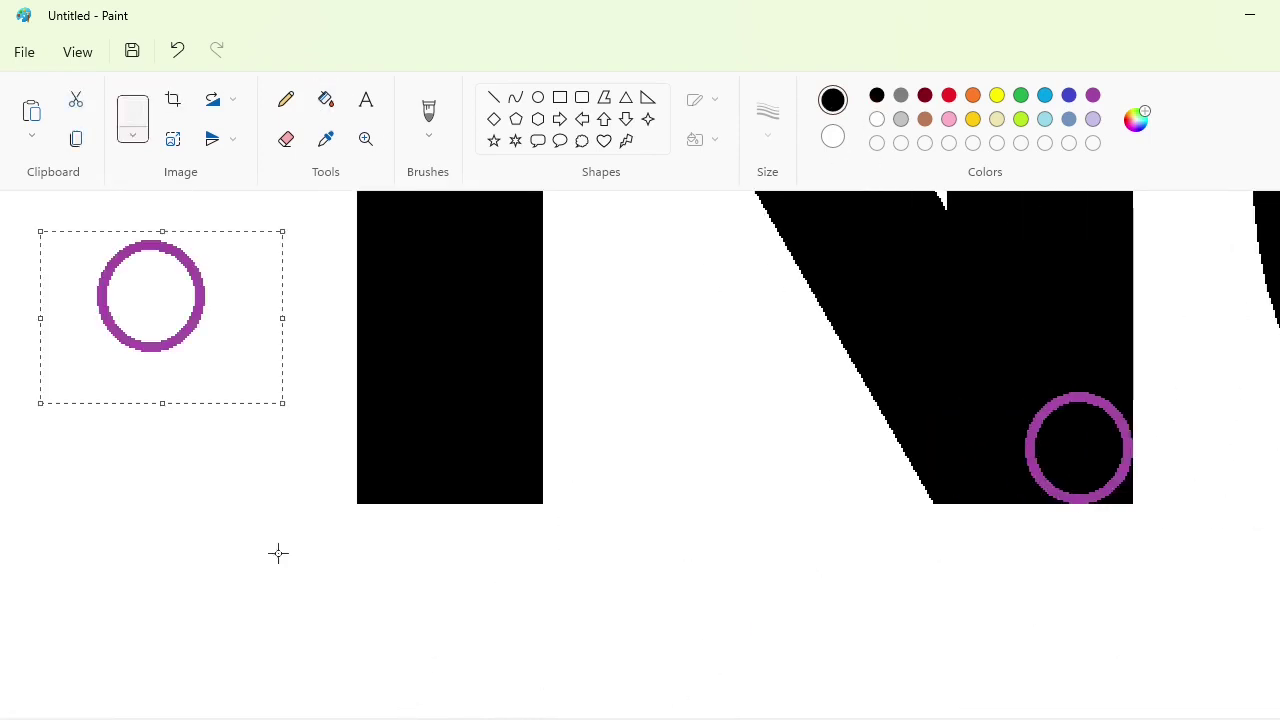
{"action": "left_click_drag", "start_coordinate": [150, 300], "coordinate": [420, 444]}
{"action": "left_click", "coordinate": [651, 443]}
{"action": "key", "text": "ctrl+v"}
{"action": "left_click_drag", "start_coordinate": [151, 294], "coordinate": [478, 448]}
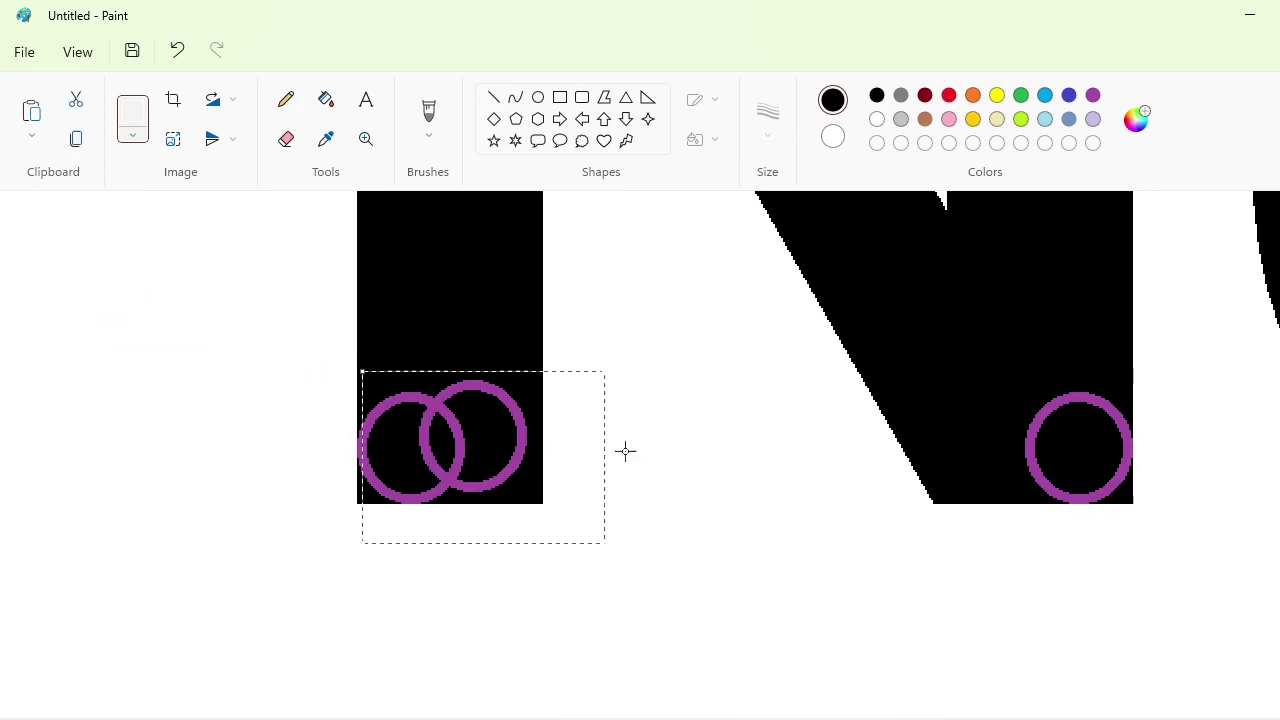
{"action": "left_click", "coordinate": [735, 467]}
Step: Place a copy of the large circle against the bottom corner of the N's diagonal stroke
{"action": "scroll", "coordinate": [728, 463], "scroll_direction": "up", "scroll_amount": 5}
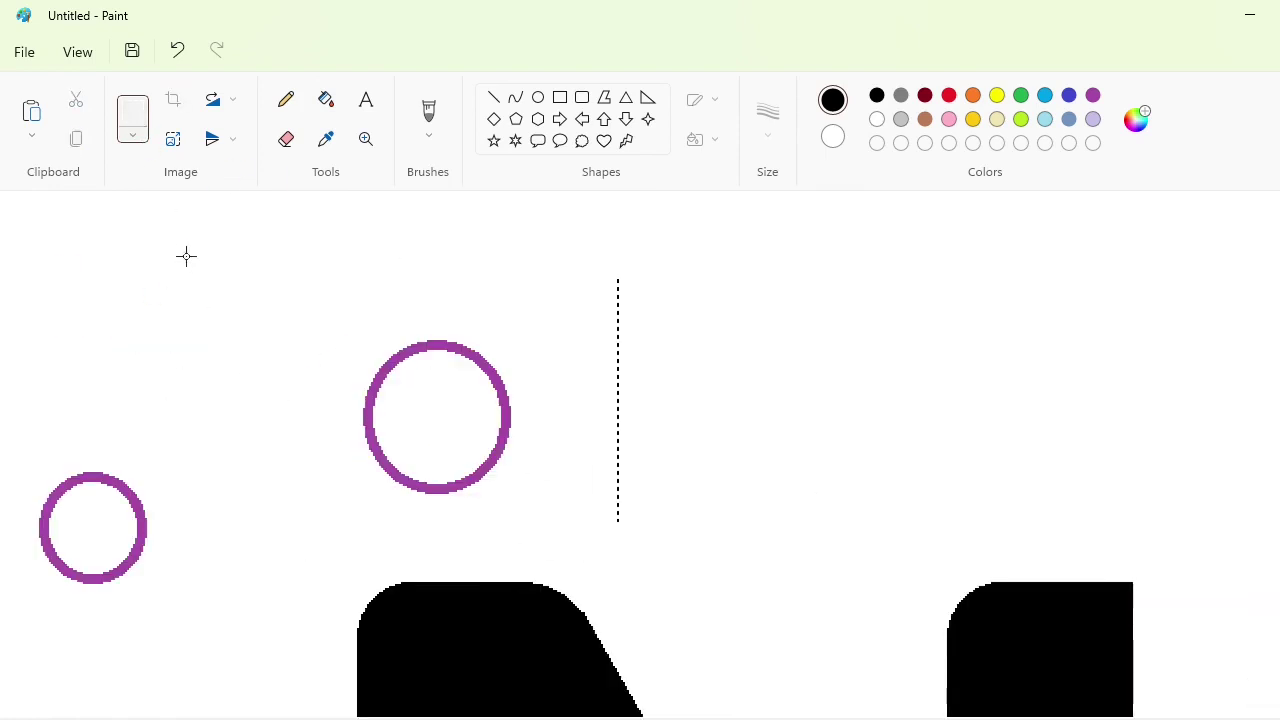
{"action": "scroll", "coordinate": [869, 470], "scroll_direction": "down", "scroll_amount": 5}
{"action": "key", "text": "ctrl+v"}
{"action": "left_click_drag", "start_coordinate": [290, 370], "coordinate": [1017, 565]}
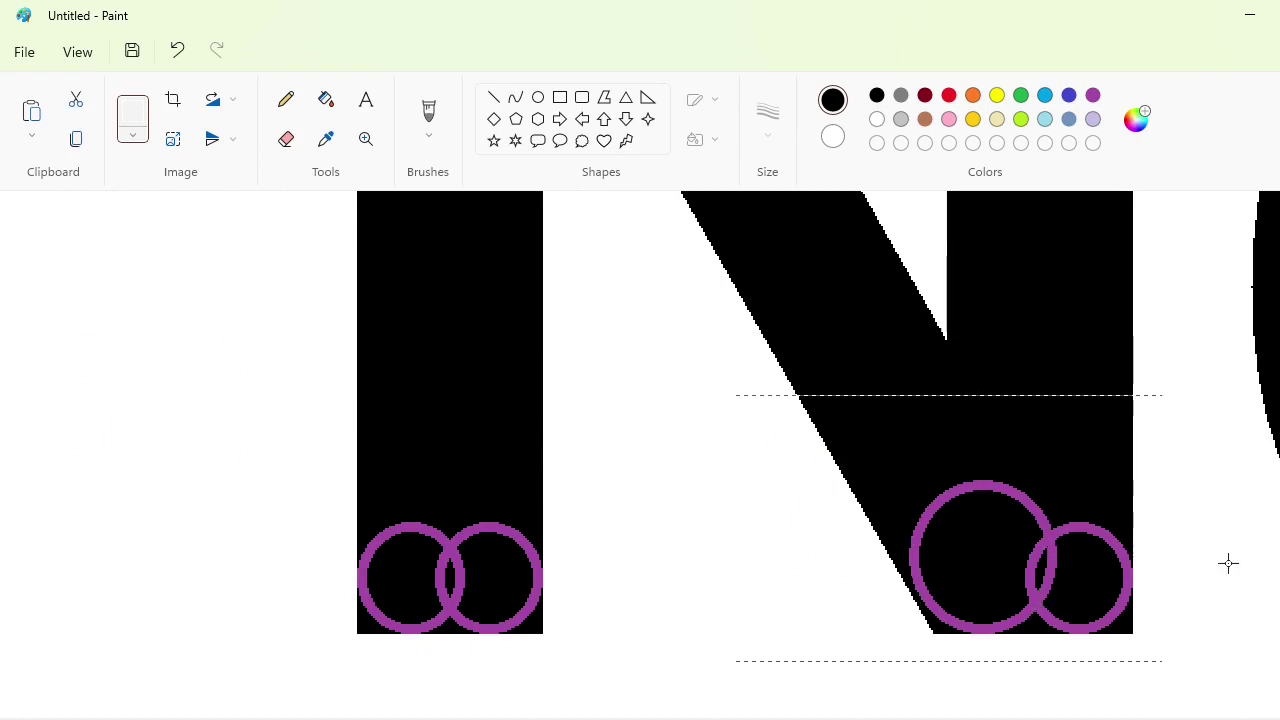
{"action": "key", "text": "Left"}
{"action": "key", "text": "Left"}
{"action": "key", "text": "Left"}
Step: Round the N's bottom corners by filling the areas outside the circles white and the purple outlines black
{"action": "left_click", "coordinate": [1170, 565]}
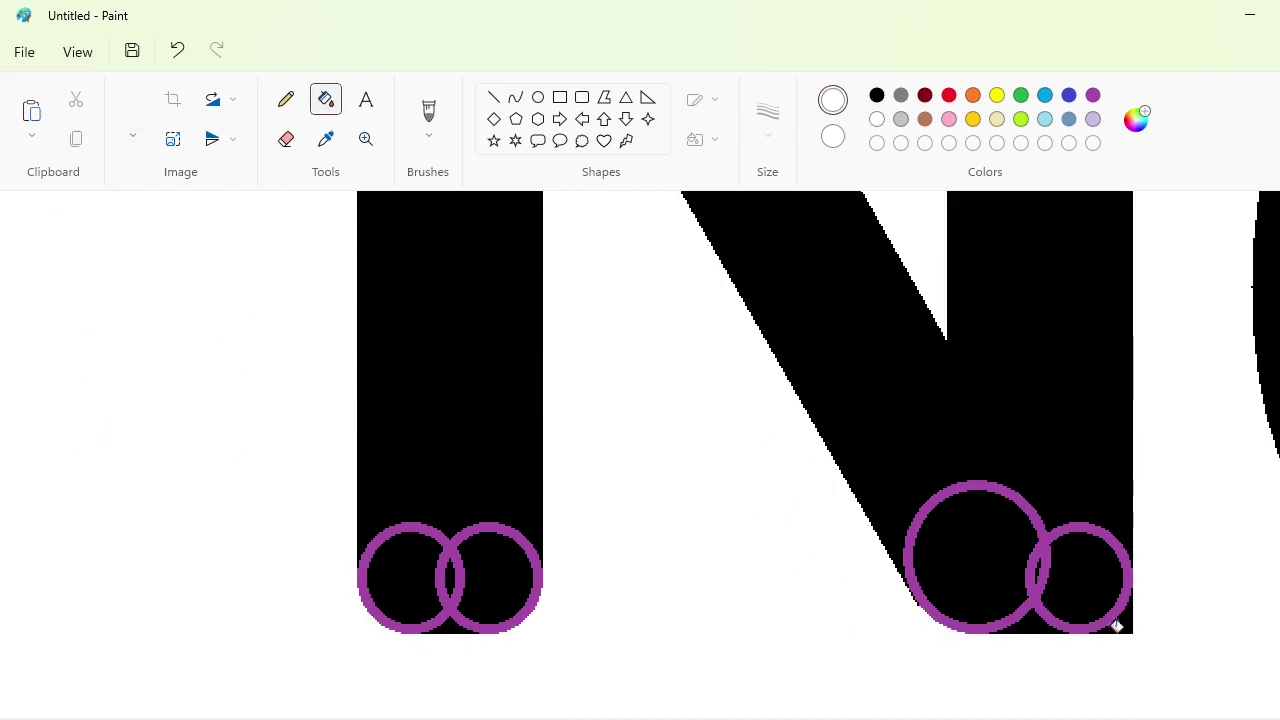
{"action": "left_click", "coordinate": [985, 486]}
{"action": "left_click", "coordinate": [457, 553]}
{"action": "scroll", "coordinate": [1126, 664], "scroll_direction": "up", "scroll_amount": 4}
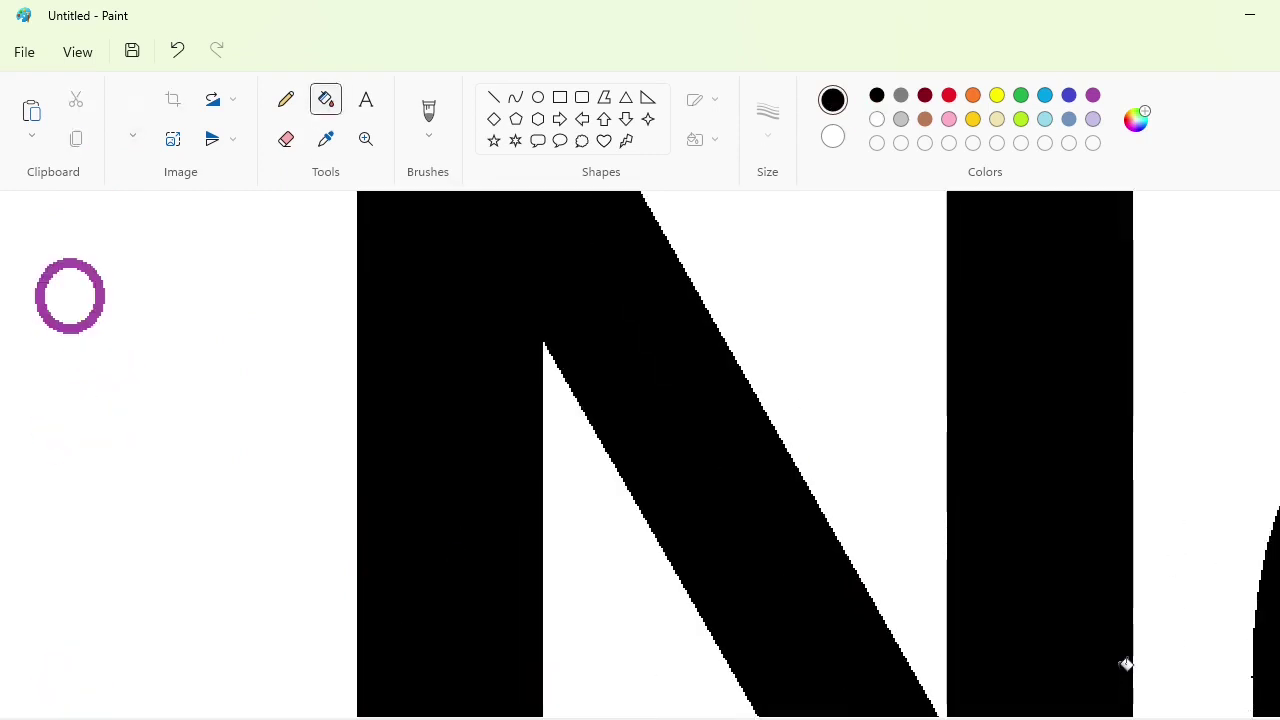
Step: Copy the area containing the three reference circles and paste it above the first e
{"action": "scroll", "coordinate": [640, 455], "scroll_direction": "right", "scroll_amount": 1}
{"action": "scroll", "coordinate": [640, 455], "scroll_direction": "up", "scroll_amount": 2}
{"action": "scroll", "coordinate": [640, 455], "scroll_direction": "left", "scroll_amount": 2}
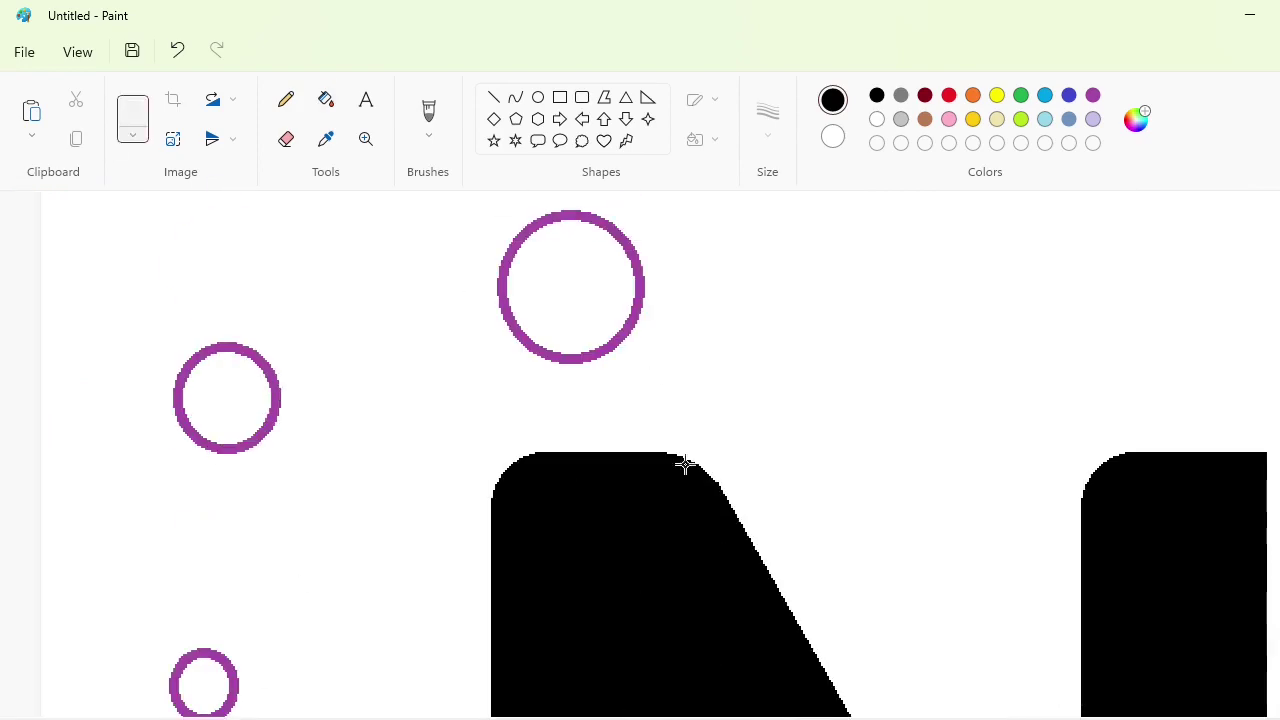
{"action": "scroll", "coordinate": [685, 464], "scroll_direction": "down", "scroll_amount": 1}
{"action": "left_click_drag", "start_coordinate": [751, 693], "coordinate": [141, 79]}
{"action": "scroll", "coordinate": [540, 311], "scroll_direction": "down", "scroll_amount": 6}
{"action": "scroll", "coordinate": [540, 311], "scroll_direction": "right", "scroll_amount": 8}
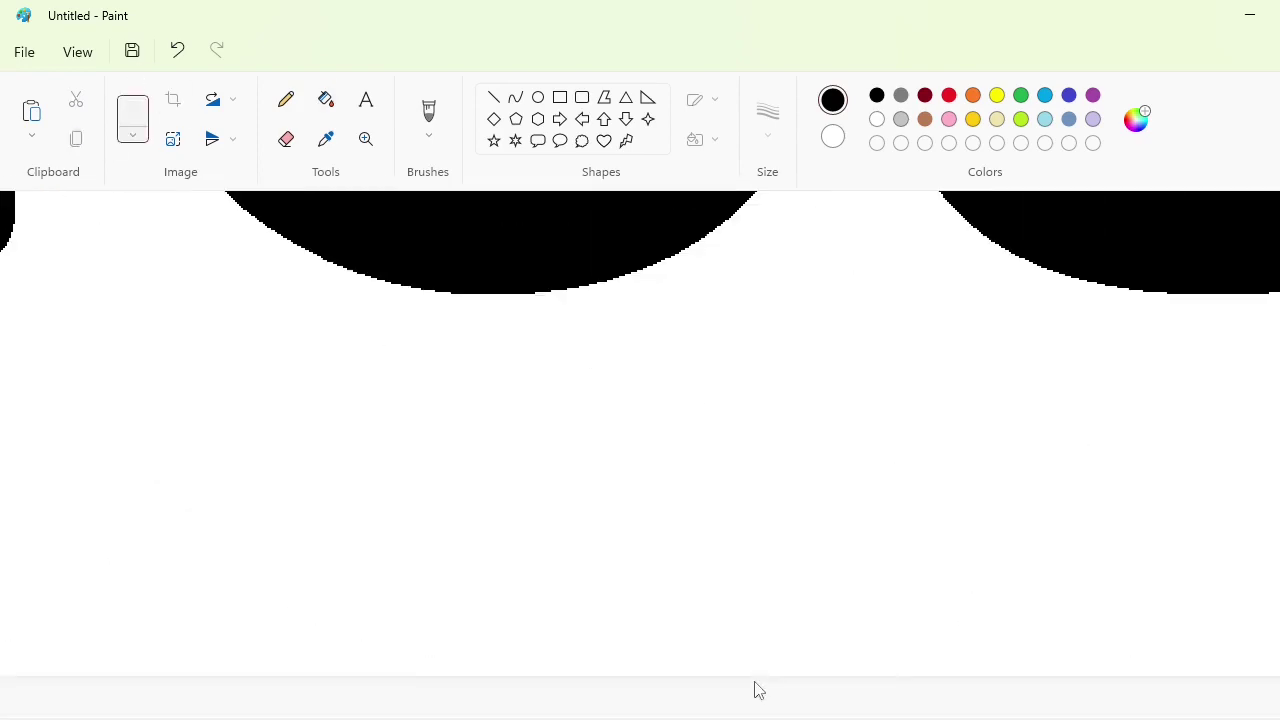
{"action": "key", "text": "ctrl+v"}
{"action": "left_click_drag", "start_coordinate": [338, 454], "coordinate": [723, 412]}
{"action": "key", "text": "ctrl+z"}
{"action": "scroll", "coordinate": [985, 526], "scroll_direction": "up", "scroll_amount": 7}
{"action": "key", "text": "ctrl+v"}
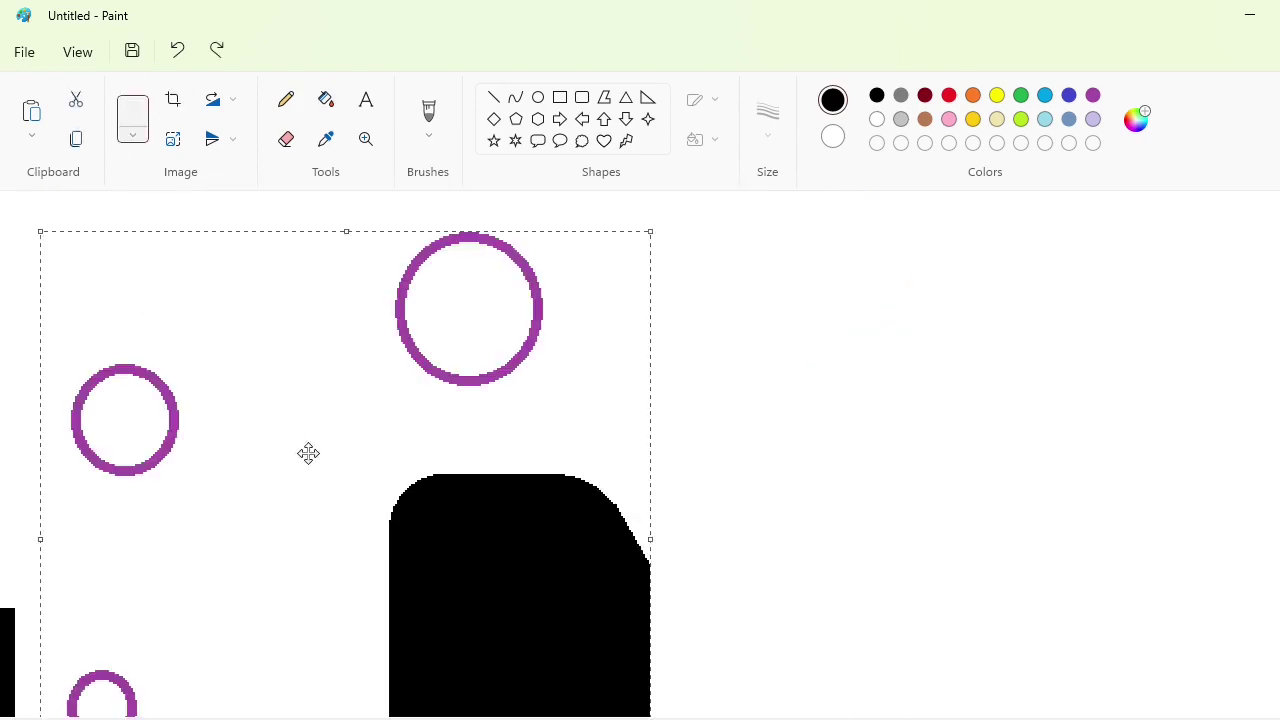
{"action": "key", "text": "ctrl+y"}
{"action": "key", "text": "ctrl+y"}
{"action": "key", "text": "ctrl+y"}
{"action": "key", "text": "ctrl+y"}
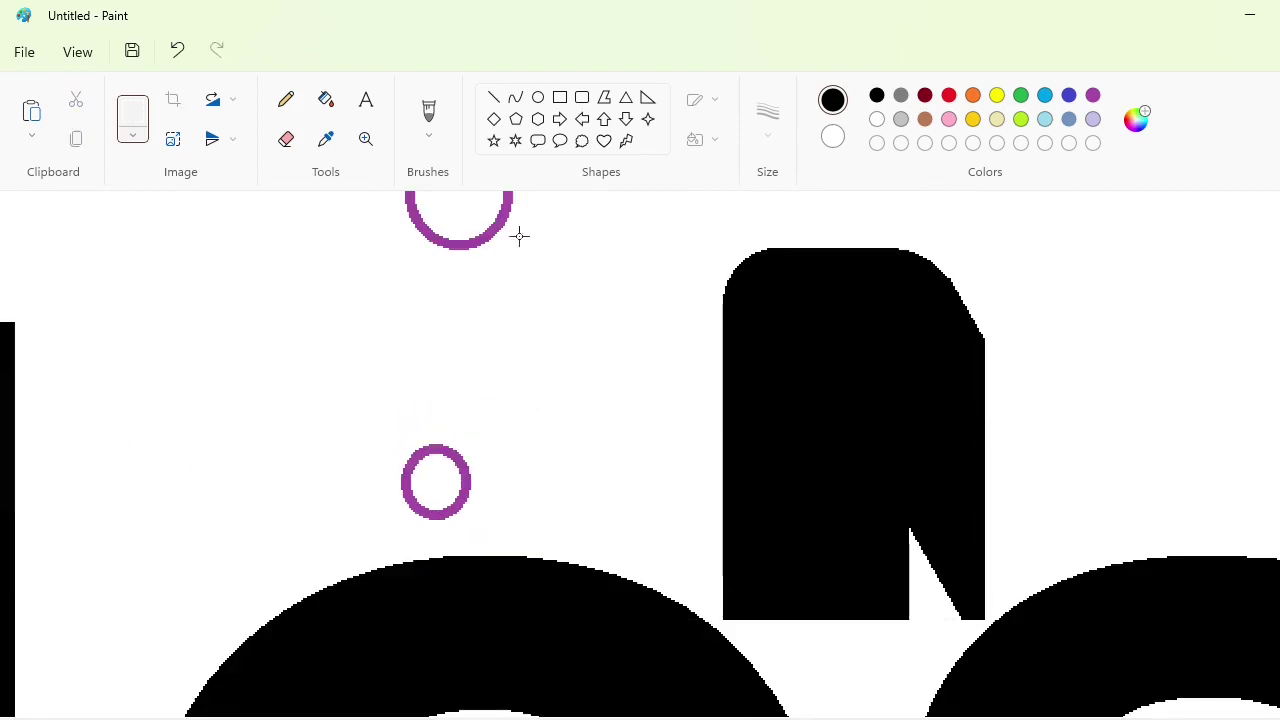
Step: Fill the copied N fragment above the first e with white, leaving only the reference circles
{"action": "left_click", "coordinate": [875, 119]}
{"action": "left_click", "coordinate": [820, 370]}
{"action": "scroll", "coordinate": [497, 529], "scroll_direction": "down", "scroll_amount": 3}
Step: Place a copy of the medium circle inside the lower-right corner of the first e's crossbar
{"action": "scroll", "coordinate": [511, 490], "scroll_direction": "up", "scroll_amount": 4}
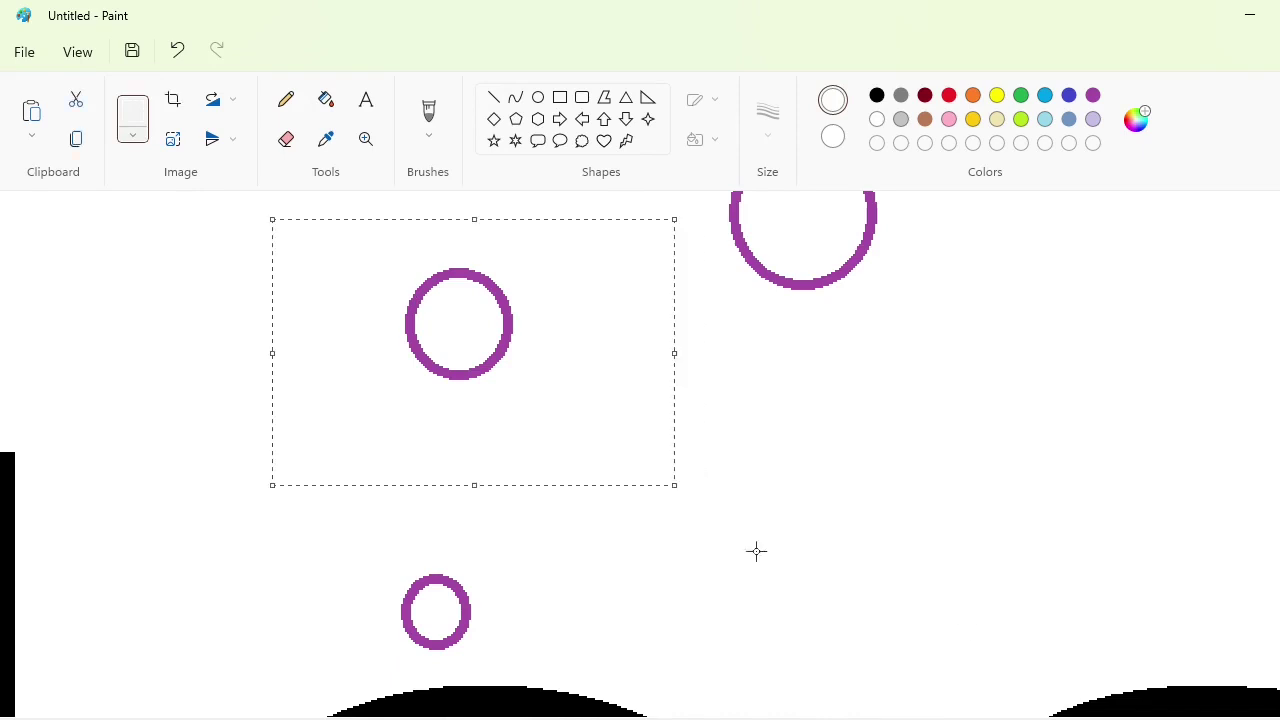
{"action": "scroll", "coordinate": [756, 551], "scroll_direction": "down", "scroll_amount": 4}
{"action": "key", "text": "ctrl+v"}
{"action": "left_click_drag", "start_coordinate": [269, 355], "coordinate": [791, 526]}
{"action": "key", "text": "Down"}
{"action": "key", "text": "Down"}
{"action": "key", "text": "Down"}
{"action": "key", "text": "Down"}
{"action": "key", "text": "Down"}
{"action": "key", "text": "Down"}
{"action": "key", "text": "Down"}
{"action": "key", "text": "Down"}
{"action": "key", "text": "Down"}
{"action": "key", "text": "Right"}
{"action": "key", "text": "Right"}
{"action": "key", "text": "Right"}
{"action": "key", "text": "Right"}
{"action": "key", "text": "Right"}
{"action": "key", "text": "Right"}
{"action": "key", "text": "Right"}
{"action": "key", "text": "Right"}
{"action": "key", "text": "Right"}
{"action": "key", "text": "Right"}
{"action": "key", "text": "Right"}
{"action": "key", "text": "Right"}
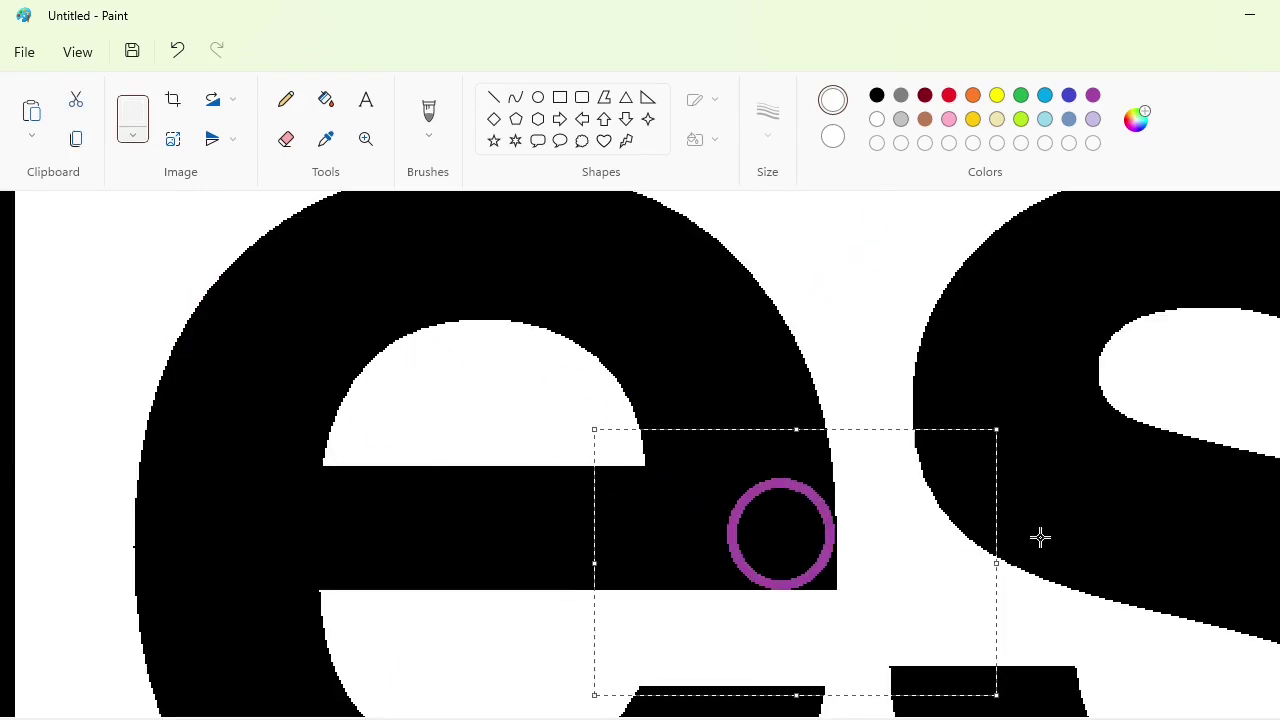
{"action": "left_click", "coordinate": [1040, 537]}
Step: Place a copy of the medium circle in the upper-left corner of the first e's lower terminal
{"action": "scroll", "coordinate": [1056, 577], "scroll_direction": "down", "scroll_amount": 4}
{"action": "key", "text": "ctrl+v"}
{"action": "left_click_drag", "start_coordinate": [230, 353], "coordinate": [677, 500]}
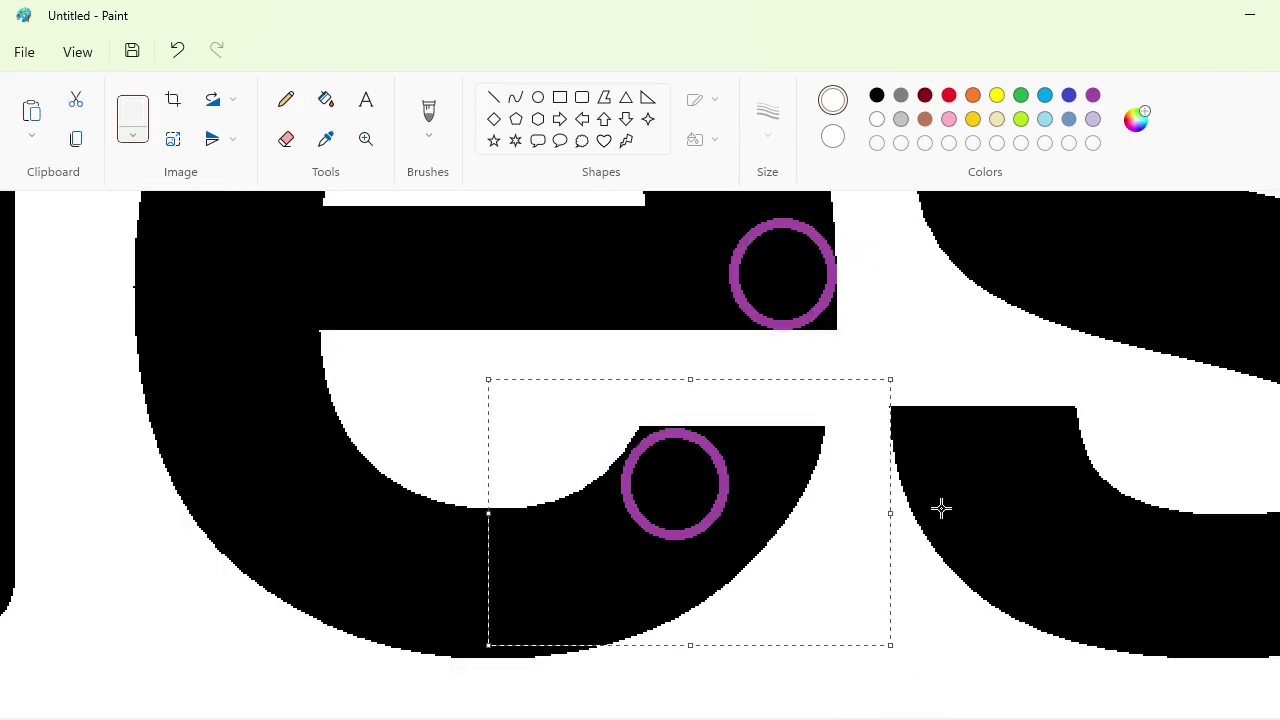
{"action": "key", "text": "Up"}
{"action": "key", "text": "Left"}
{"action": "key", "text": "Left"}
{"action": "left_click", "coordinate": [940, 509]}
Step: Place a copy of the small circle in the upper-right corner of the first e's lower terminal
{"action": "scroll", "coordinate": [940, 509], "scroll_direction": "up", "scroll_amount": 6}
{"action": "key", "text": "ctrl+c"}
{"action": "key", "text": "ctrl+v"}
{"action": "left_click_drag", "start_coordinate": [117, 291], "coordinate": [569, 646]}
{"action": "scroll", "coordinate": [569, 646], "scroll_direction": "down", "scroll_amount": 6}
{"action": "left_click_drag", "start_coordinate": [569, 257], "coordinate": [771, 600]}
{"action": "key", "text": "Down"}
{"action": "key", "text": "Down"}
{"action": "key", "text": "Down"}
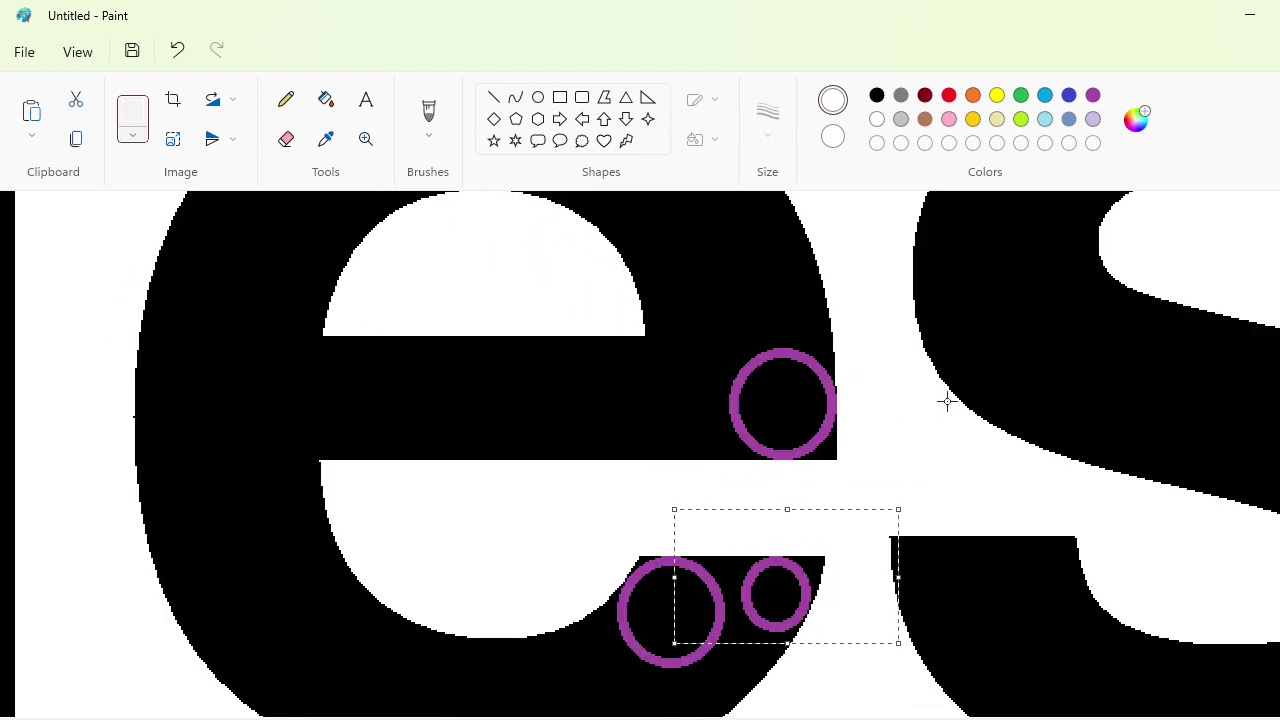
{"action": "left_click", "coordinate": [963, 410]}
Step: Round the first e's crossbar and terminal corners by filling the outer areas white and the circle outlines black
{"action": "scroll", "coordinate": [960, 420], "scroll_direction": "up", "scroll_amount": 8}
{"action": "left_click", "coordinate": [325, 97]}
{"action": "scroll", "coordinate": [828, 312], "scroll_direction": "down", "scroll_amount": 8}
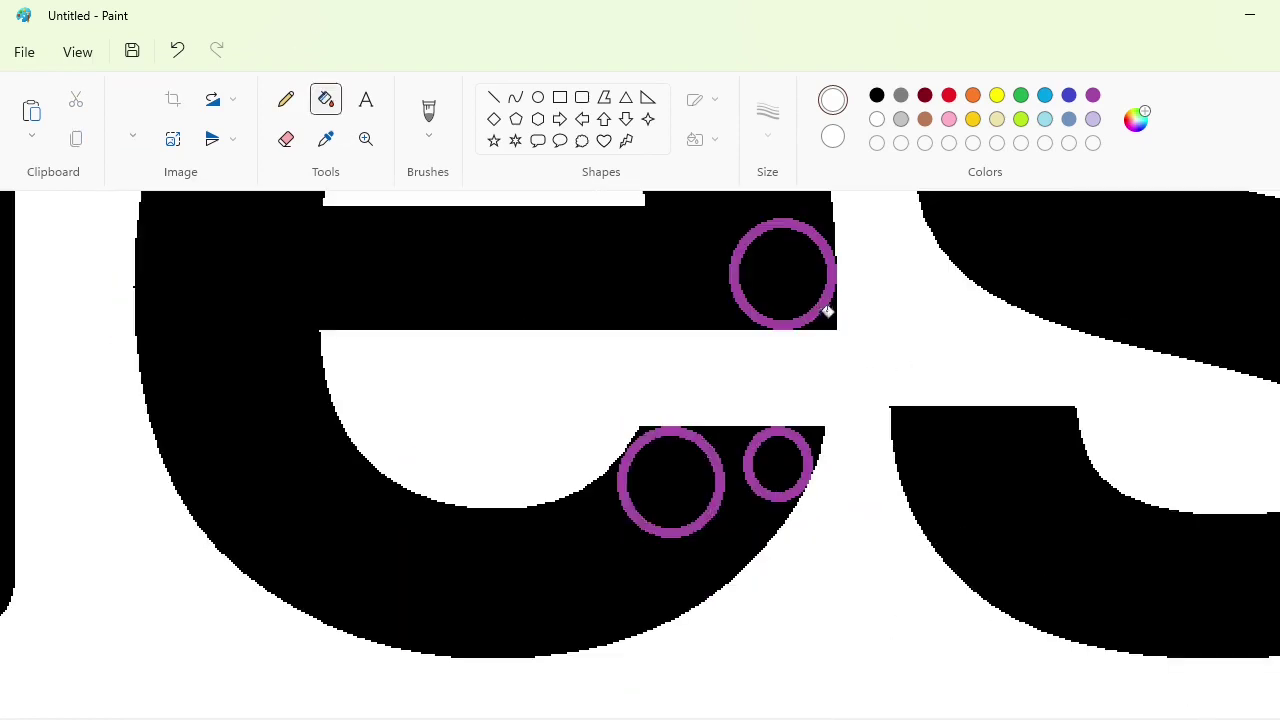
{"action": "left_click", "coordinate": [877, 95]}
{"action": "left_click", "coordinate": [830, 248]}
{"action": "left_click", "coordinate": [748, 458]}
{"action": "left_click", "coordinate": [721, 475]}
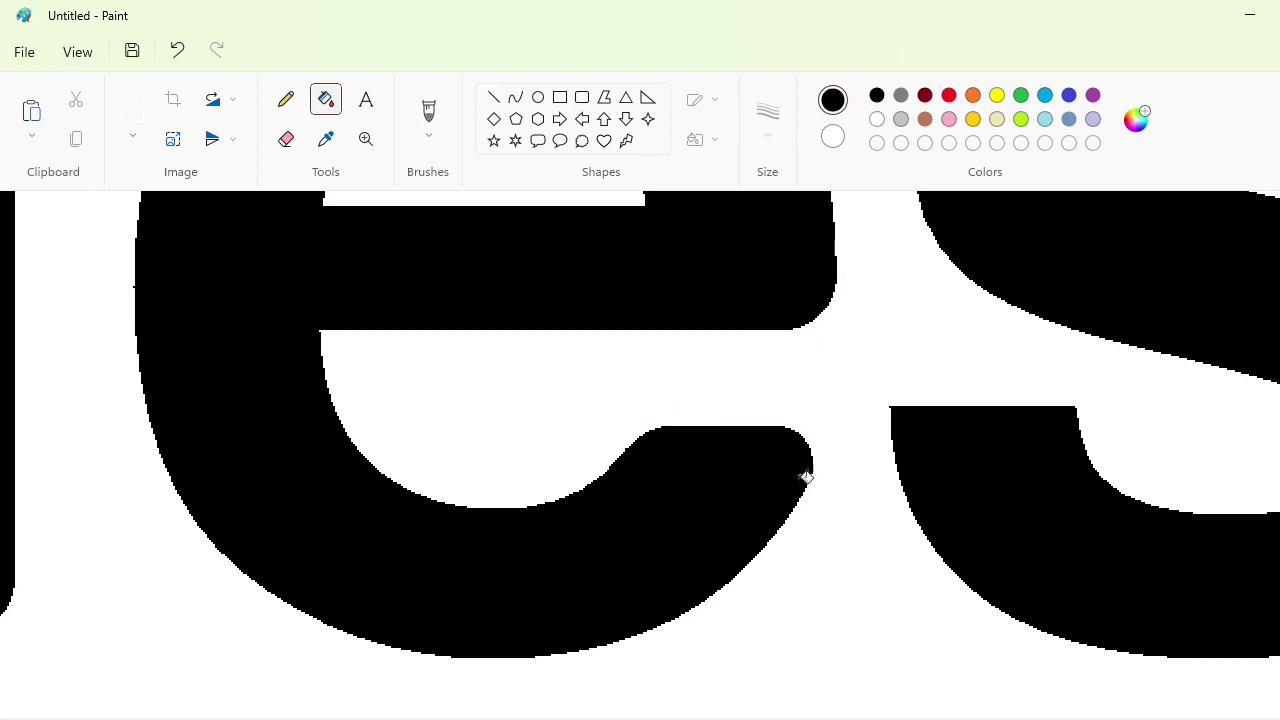
{"action": "scroll", "coordinate": [858, 570], "scroll_direction": "right", "scroll_amount": 5}
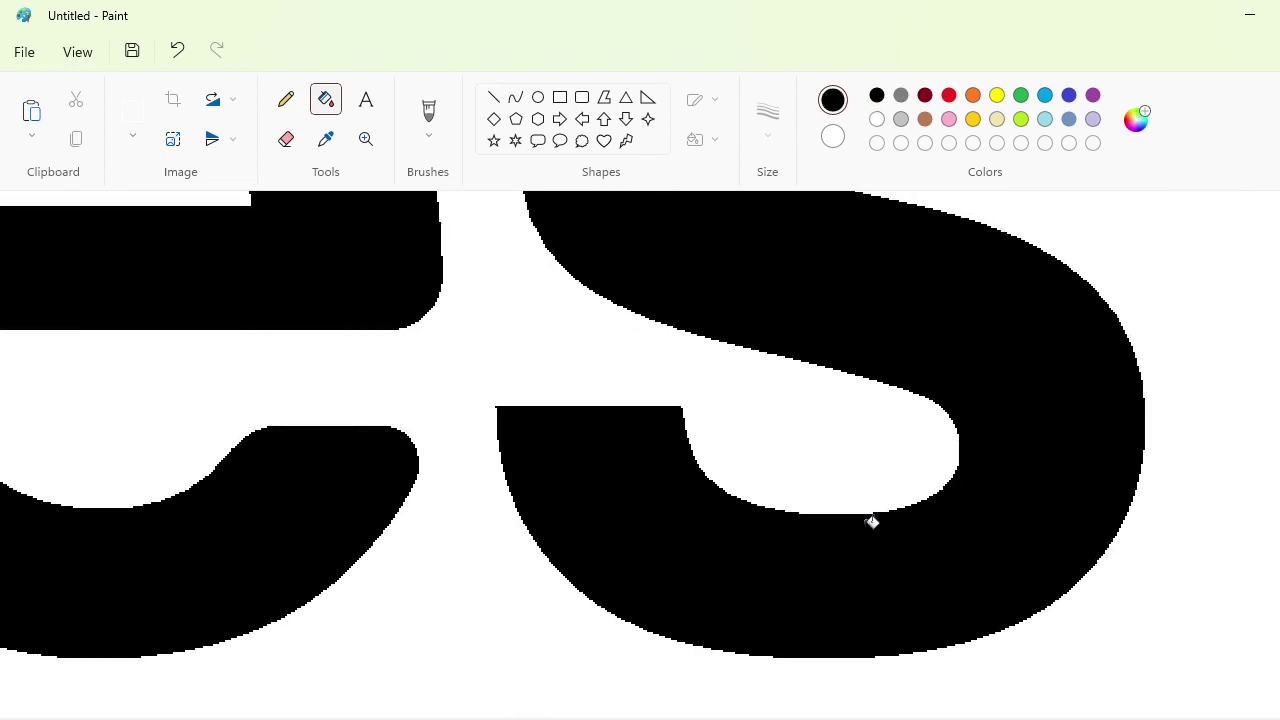
Step: Place a copy of the small circle in the upper-right corner of the s's lower terminal
{"action": "key", "text": "ctrl+v"}
{"action": "left_click_drag", "start_coordinate": [180, 309], "coordinate": [677, 449]}
{"action": "key", "text": "Right"}
{"action": "key", "text": "Right"}
{"action": "key", "text": "Right"}
{"action": "key", "text": "Up"}
{"action": "key", "text": "Up"}
{"action": "key", "text": "Up"}
{"action": "key", "text": "Up"}
{"action": "key", "text": "Right"}
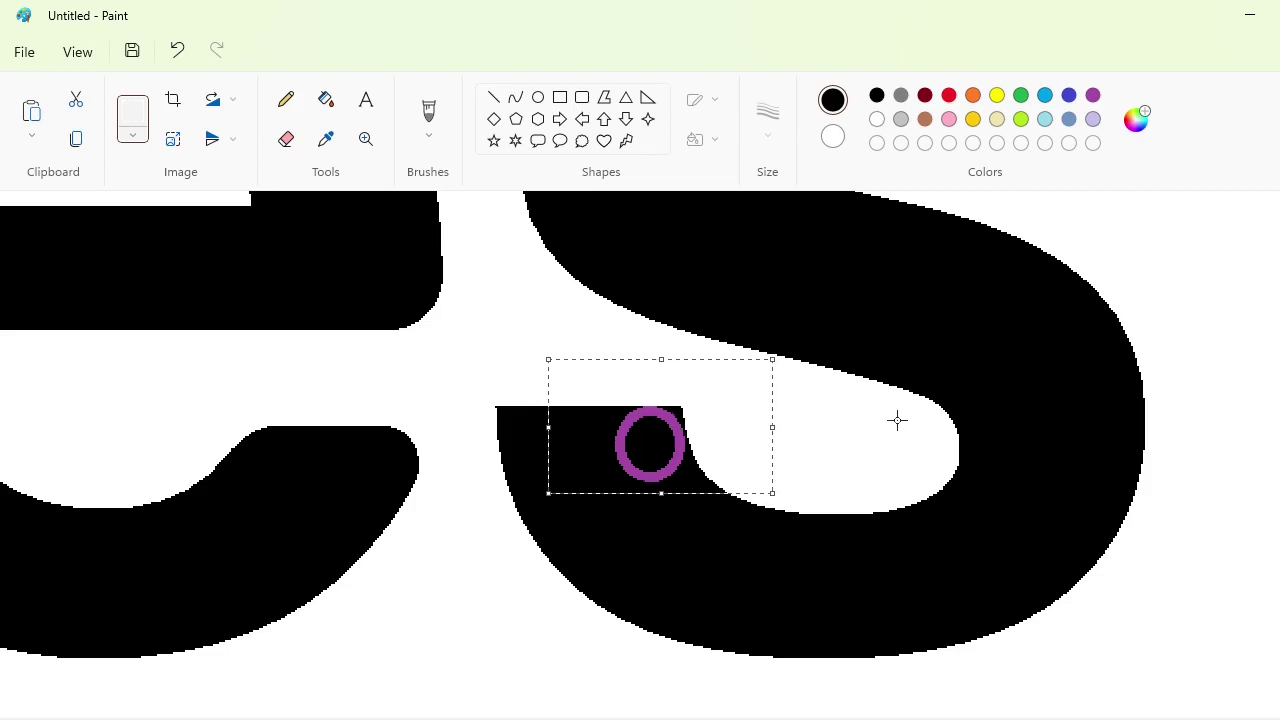
Step: Place a copy of the small circle in the lower-left corner of the s's upper terminal
{"action": "scroll", "coordinate": [897, 420], "scroll_direction": "up", "scroll_amount": 3}
{"action": "key", "text": "ctrl+v"}
{"action": "left_click_drag", "start_coordinate": [168, 302], "coordinate": [1000, 362]}
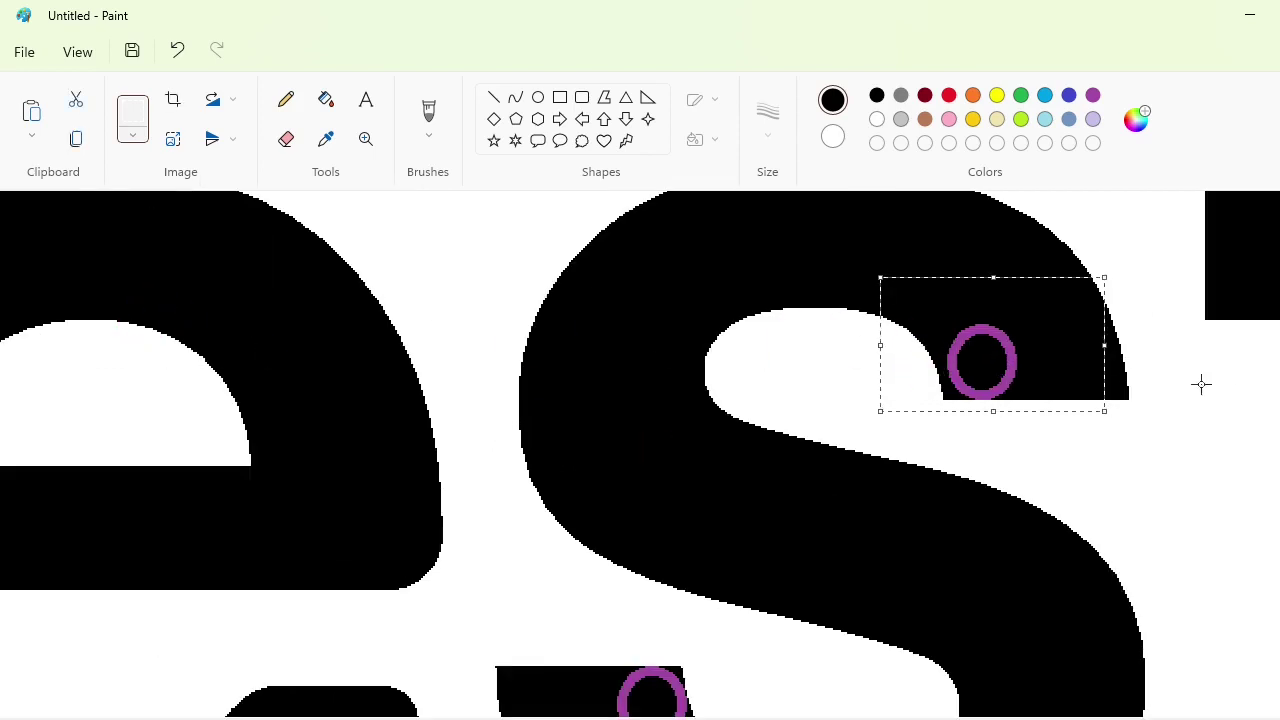
{"action": "key", "text": "Left"}
{"action": "key", "text": "Left"}
{"action": "key", "text": "Left"}
{"action": "key", "text": "Left"}
{"action": "key", "text": "Left"}
{"action": "left_click", "coordinate": [1201, 384]}
Step: Try a copy of the medium circle in the upper-left corner of the s's lower terminal, then undo it
{"action": "scroll", "coordinate": [589, 465], "scroll_direction": "up", "scroll_amount": 5}
{"action": "scroll", "coordinate": [463, 708], "scroll_direction": "left", "scroll_amount": 6}
{"action": "scroll", "coordinate": [335, 440], "scroll_direction": "up", "scroll_amount": 3}
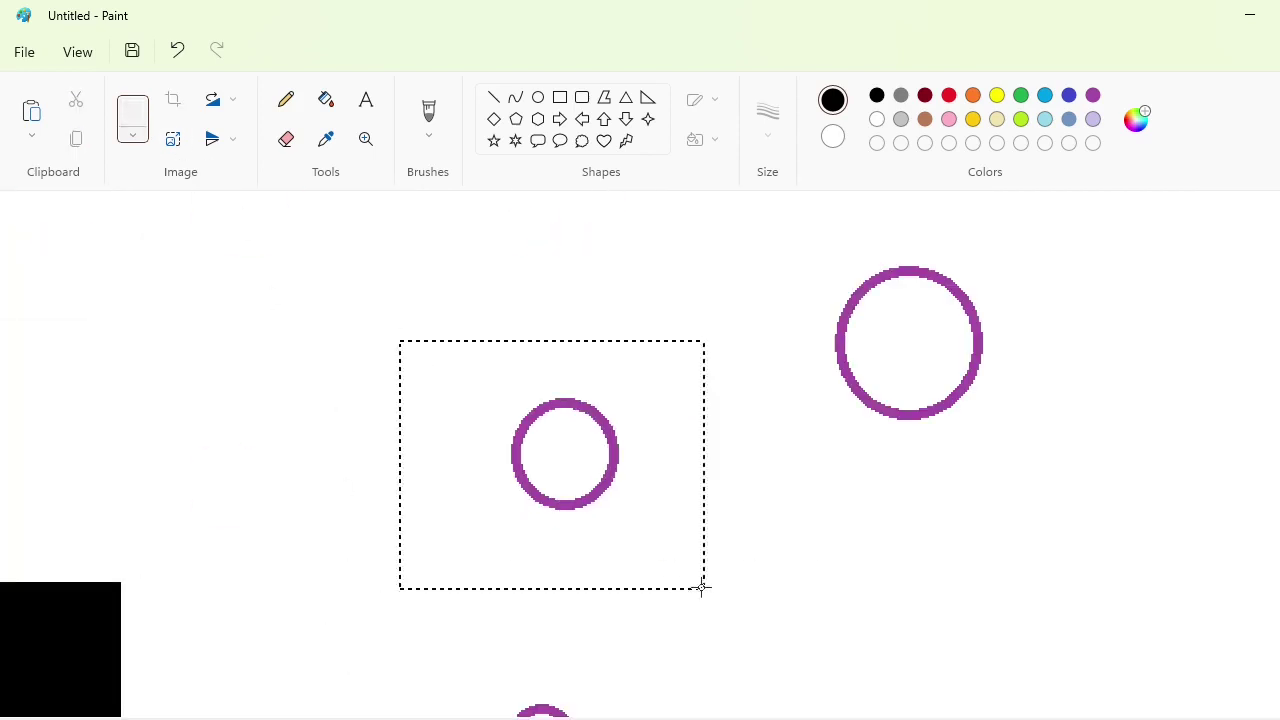
{"action": "left_click_drag", "start_coordinate": [701, 587], "coordinate": [703, 588]}
{"action": "key", "text": "ctrl+c"}
{"action": "scroll", "coordinate": [811, 628], "scroll_direction": "down", "scroll_amount": 5}
{"action": "scroll", "coordinate": [811, 628], "scroll_direction": "right", "scroll_amount": 5}
{"action": "key", "text": "ctrl+v"}
{"action": "left_click_drag", "start_coordinate": [194, 349], "coordinate": [711, 349]}
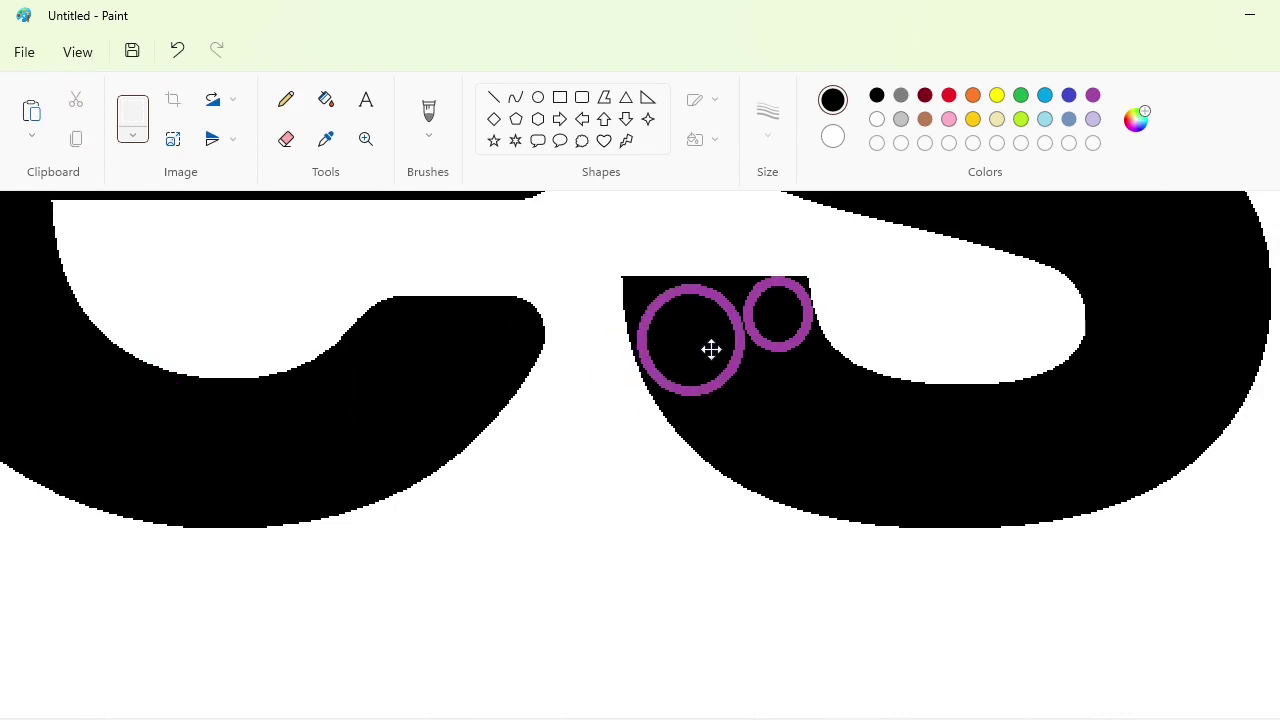
{"action": "scroll", "coordinate": [954, 503], "scroll_direction": "up", "scroll_amount": 6}
{"action": "scroll", "coordinate": [954, 503], "scroll_direction": "down", "scroll_amount": 5}
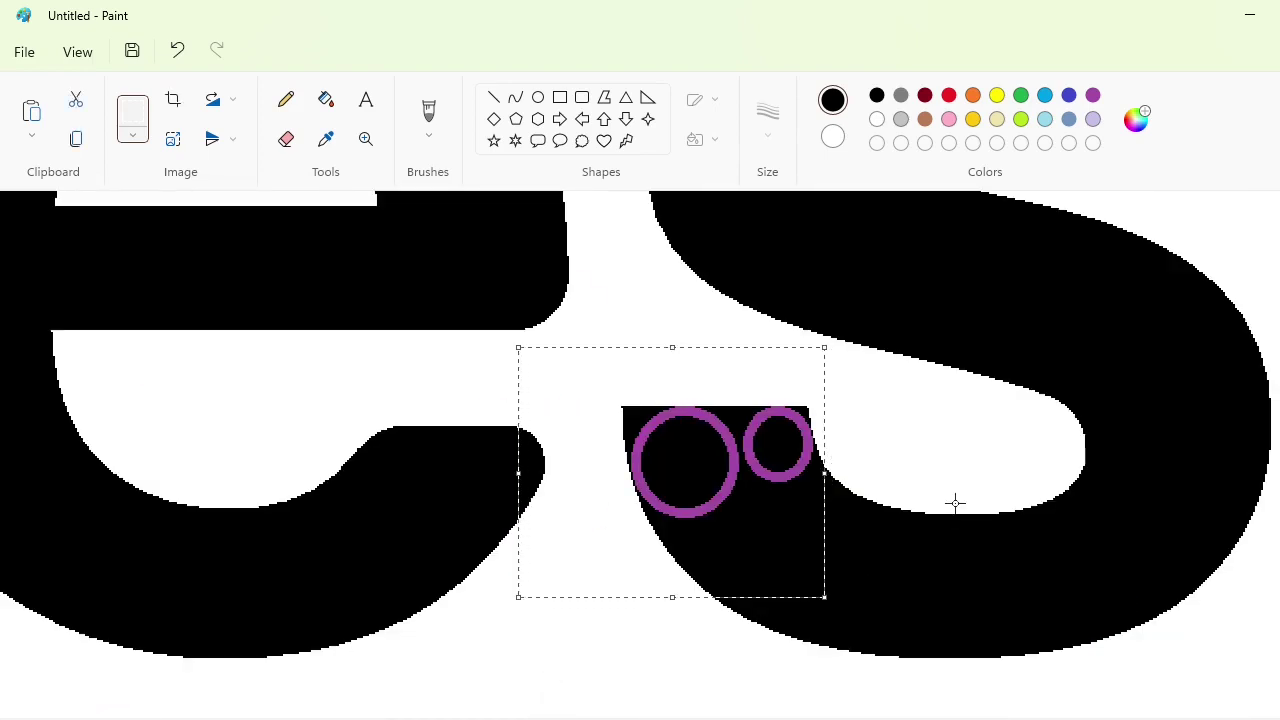
{"action": "key", "text": "ctrl+z"}
Step: Copy the small circle and place it in the upper-left corner of the s's lower terminal
{"action": "scroll", "coordinate": [954, 503], "scroll_direction": "up", "scroll_amount": 8}
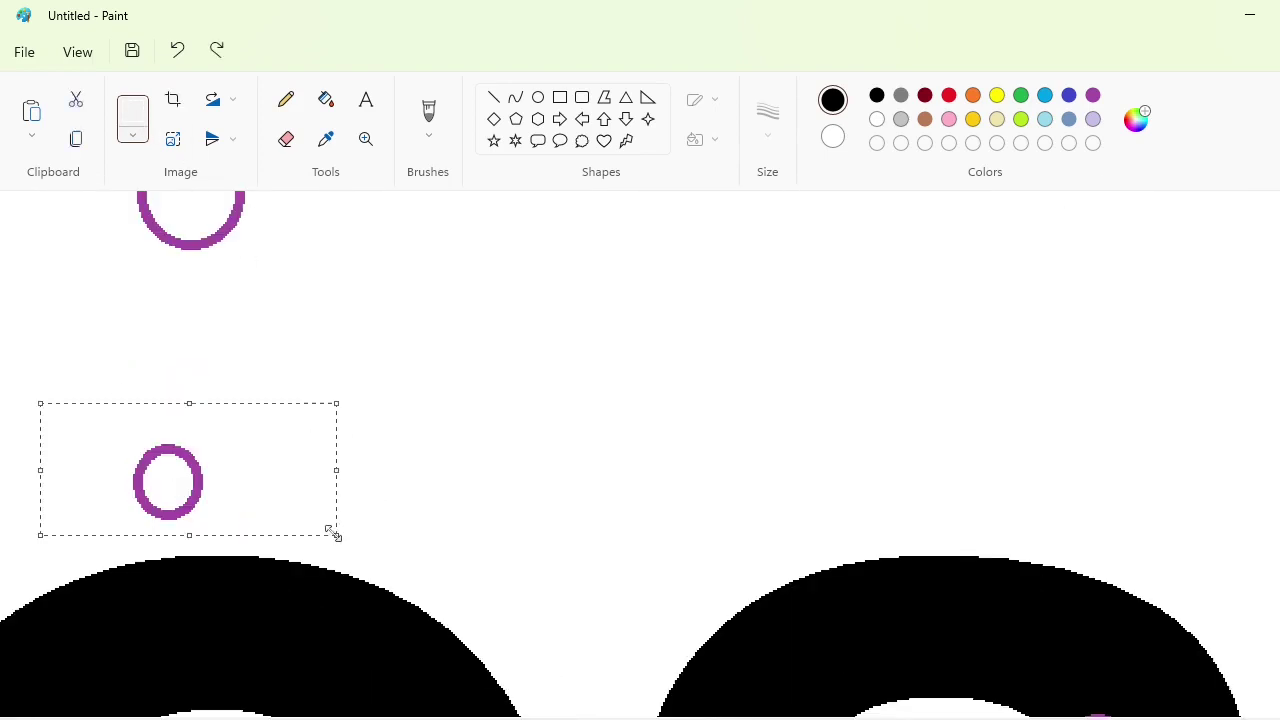
{"action": "scroll", "coordinate": [714, 557], "scroll_direction": "down", "scroll_amount": 3}
{"action": "left_click_drag", "start_coordinate": [183, 309], "coordinate": [676, 313]}
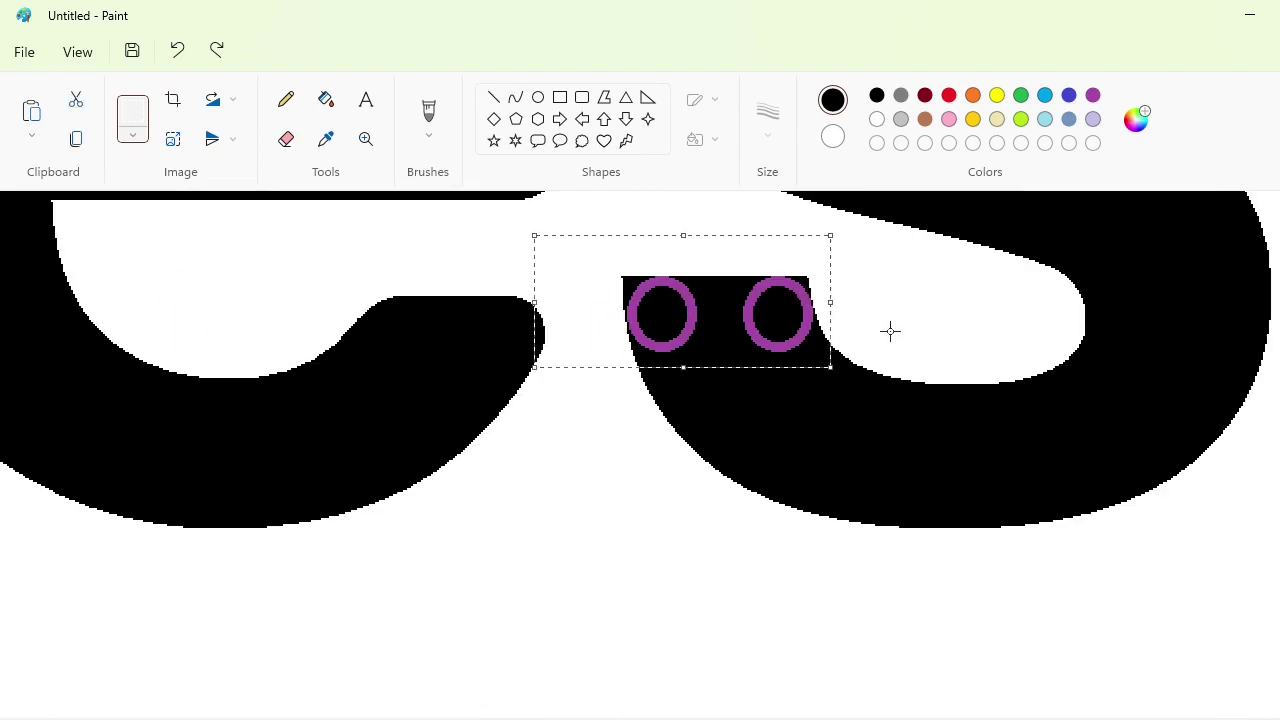
{"action": "left_click", "coordinate": [927, 500]}
Step: Place a copy of the small circle in the lower-right corner of the s's upper terminal
{"action": "scroll", "coordinate": [930, 503], "scroll_direction": "up", "scroll_amount": 4}
{"action": "key", "text": "ctrl+v"}
{"action": "left_click_drag", "start_coordinate": [190, 308], "coordinate": [1222, 492]}
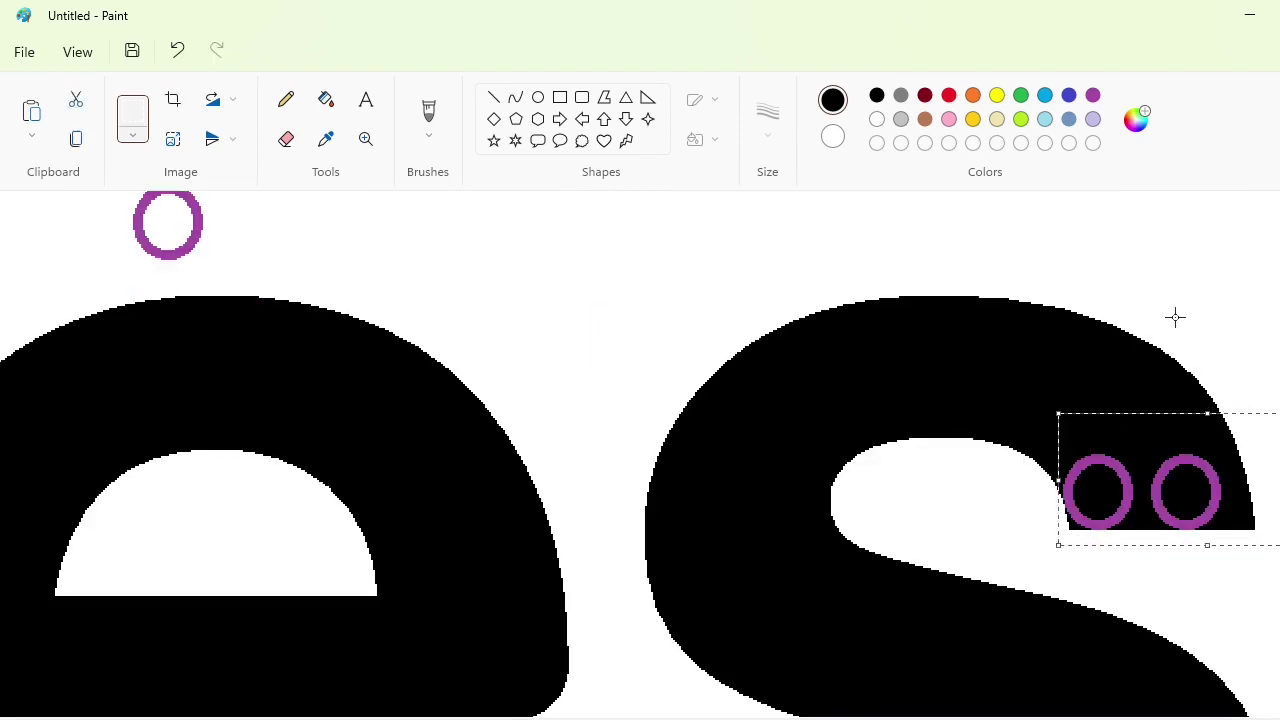
{"action": "key", "text": "Right"}
{"action": "key", "text": "Right"}
{"action": "key", "text": "Right"}
{"action": "key", "text": "Right"}
{"action": "key", "text": "Right"}
{"action": "key", "text": "Right"}
{"action": "key", "text": "Right"}
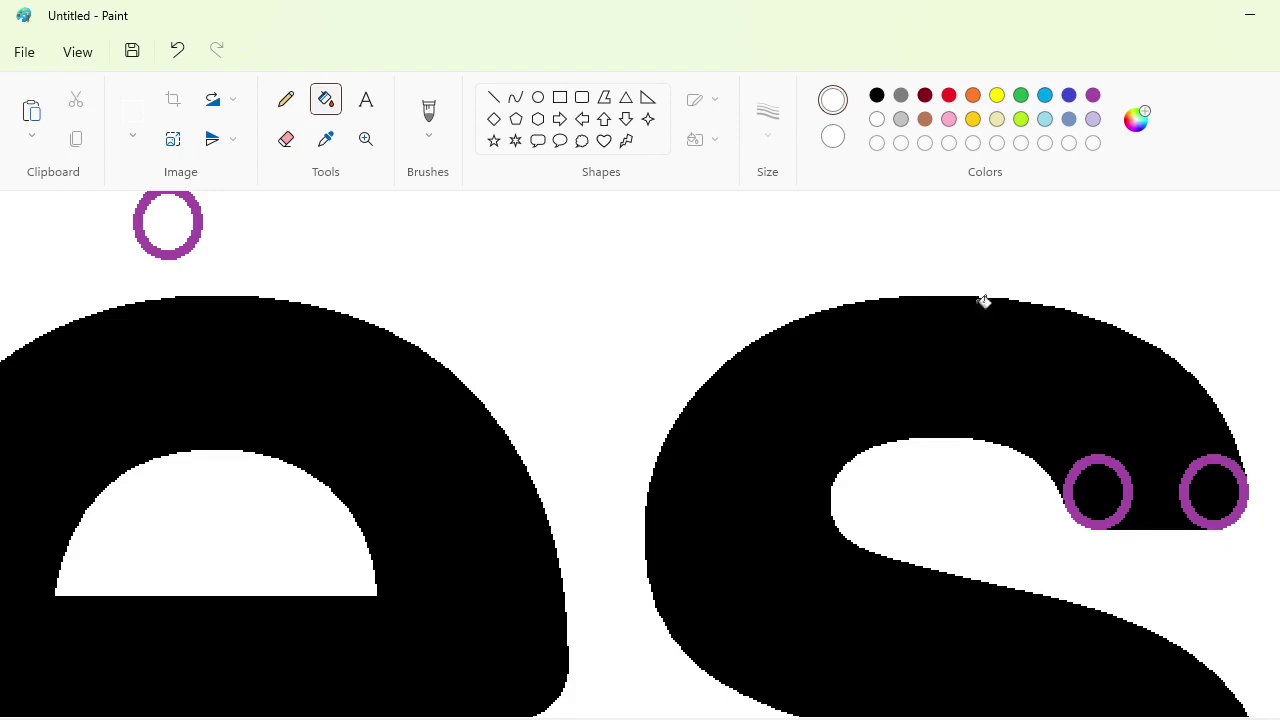
Step: Round both terminals of the s by filling the areas outside the circles white and the circle outlines black
{"action": "left_click", "coordinate": [876, 95]}
{"action": "left_click", "coordinate": [1128, 477]}
{"action": "left_click", "coordinate": [1182, 488]}
{"action": "scroll", "coordinate": [952, 497], "scroll_direction": "down", "scroll_amount": 3}
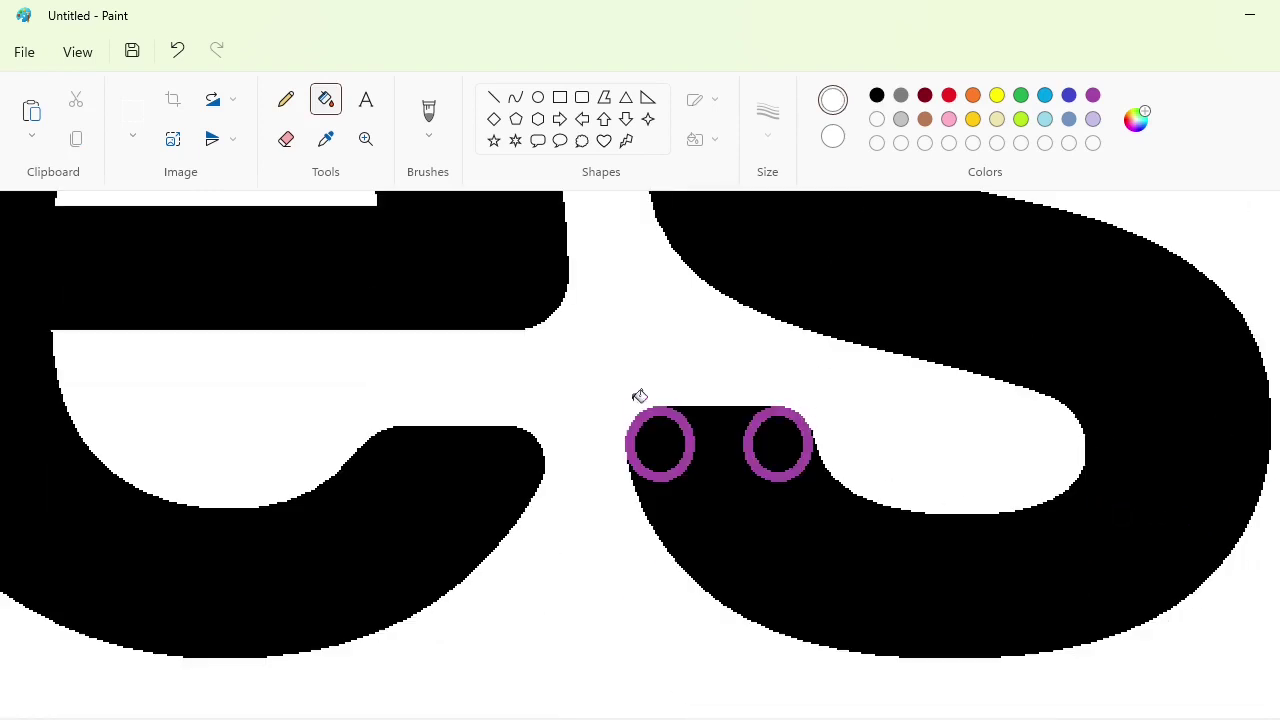
{"action": "left_click", "coordinate": [764, 451]}
{"action": "left_click", "coordinate": [660, 445]}
Step: Copy the medium circle and place it in the upper-left corner of the t's stem
{"action": "scroll", "coordinate": [729, 557], "scroll_direction": "right", "scroll_amount": 8}
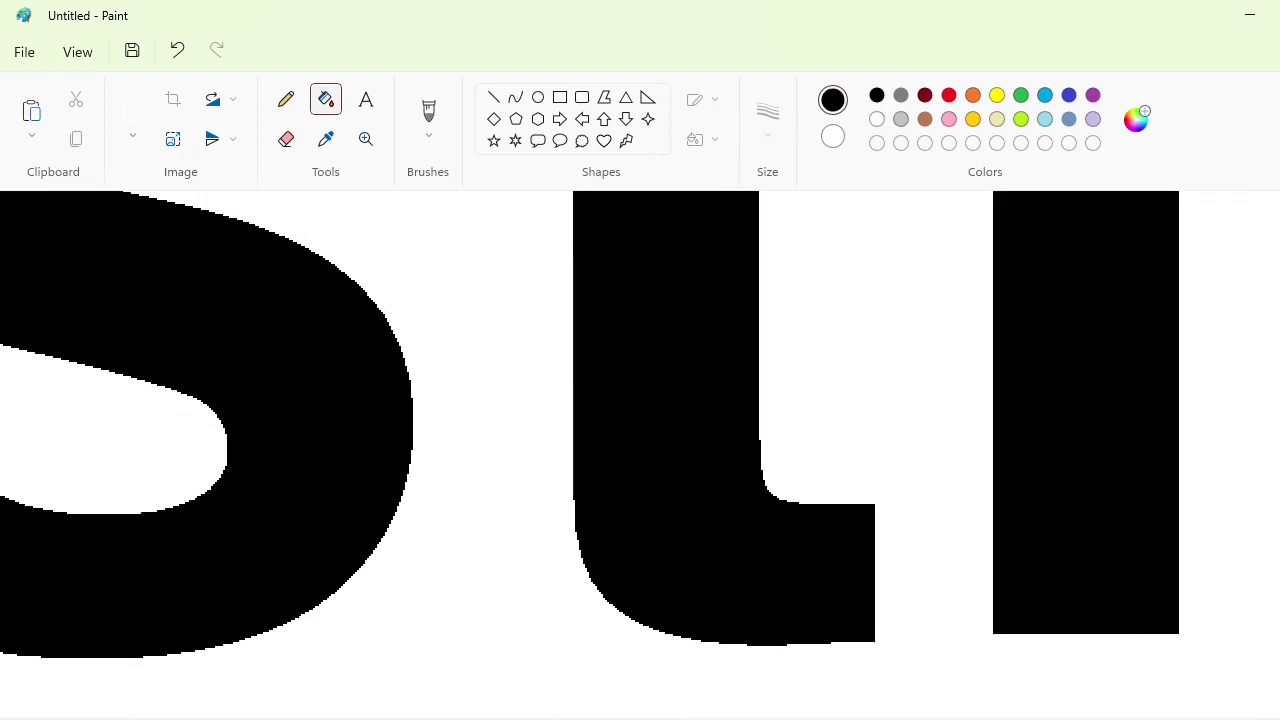
{"action": "scroll", "coordinate": [729, 557], "scroll_direction": "up", "scroll_amount": 2}
{"action": "scroll", "coordinate": [729, 557], "scroll_direction": "left", "scroll_amount": 8}
{"action": "scroll", "coordinate": [729, 557], "scroll_direction": "up", "scroll_amount": 2}
{"action": "left_click", "coordinate": [133, 111]}
{"action": "left_click_drag", "start_coordinate": [283, 217], "coordinate": [593, 445]}
{"action": "left_click", "coordinate": [568, 703]}
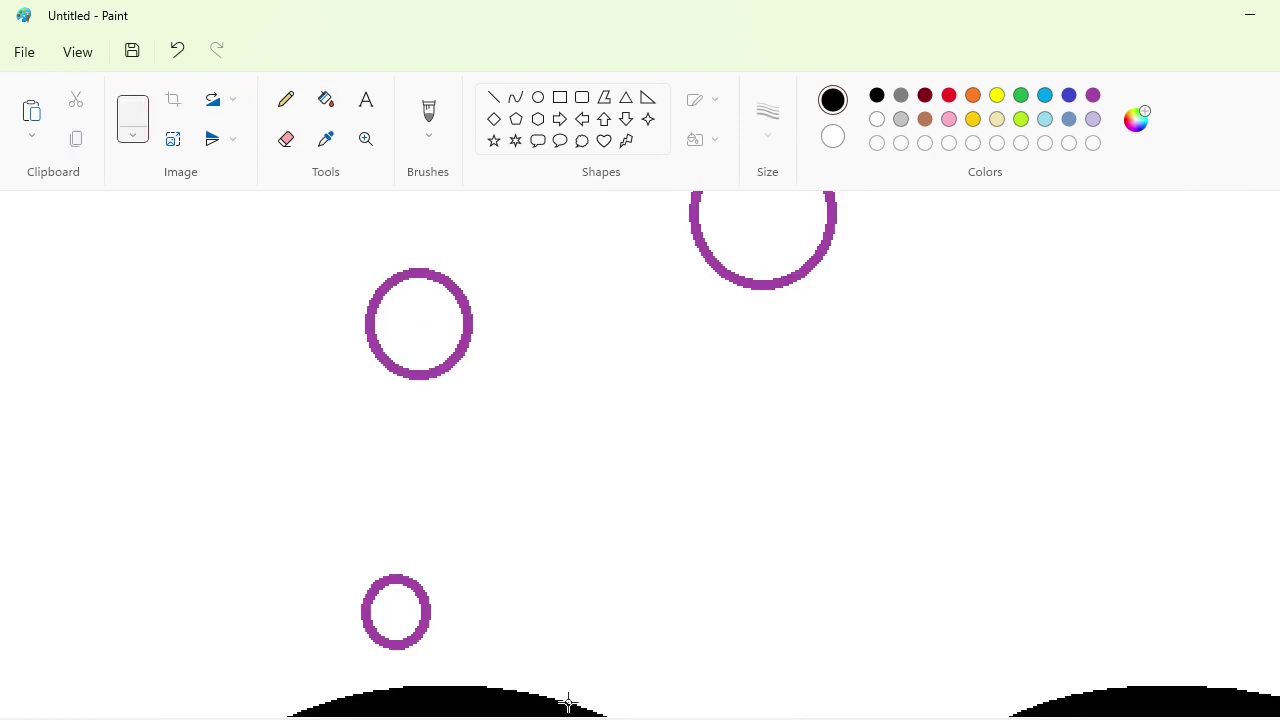
{"action": "scroll", "coordinate": [888, 623], "scroll_direction": "right", "scroll_amount": 8}
{"action": "scroll", "coordinate": [888, 623], "scroll_direction": "down", "scroll_amount": 1}
{"action": "key", "text": "ctrl+v"}
{"action": "left_click_drag", "start_coordinate": [200, 333], "coordinate": [714, 445]}
{"action": "left_click", "coordinate": [974, 466]}
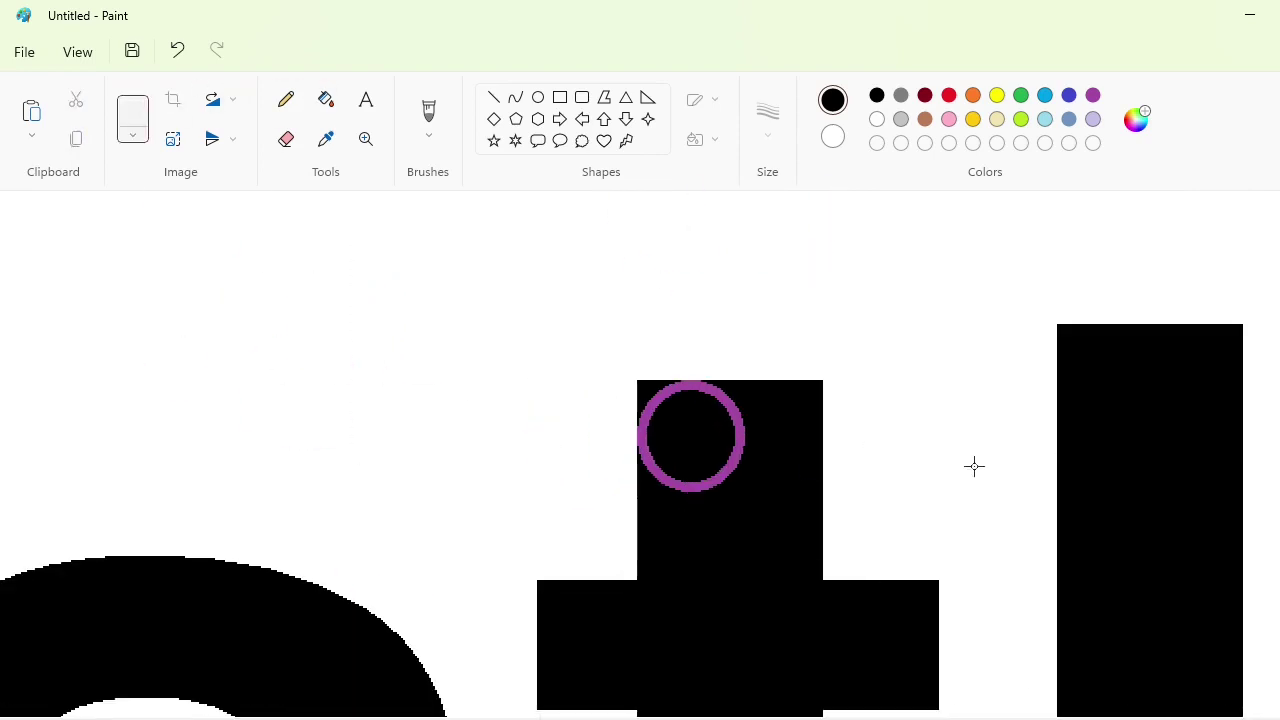
Step: Place a copy of the medium circle in the upper-right corner of the t's stem
{"action": "key", "text": "ctrl+v"}
{"action": "left_click_drag", "start_coordinate": [193, 339], "coordinate": [779, 453]}
{"action": "key", "text": "Right"}
{"action": "key", "text": "Right"}
{"action": "key", "text": "Right"}
{"action": "key", "text": "Right"}
{"action": "key", "text": "Up"}
{"action": "key", "text": "Up"}
{"action": "key", "text": "Up"}
{"action": "key", "text": "Up"}
{"action": "key", "text": "Up"}
{"action": "key", "text": "Up"}
{"action": "key", "text": "Up"}
{"action": "key", "text": "Up"}
{"action": "left_click", "coordinate": [1017, 460]}
Step: Place two copies of the medium circle in the upper-left and lower-left corners of the t's crossbar
{"action": "scroll", "coordinate": [1017, 466], "scroll_direction": "down", "scroll_amount": 1}
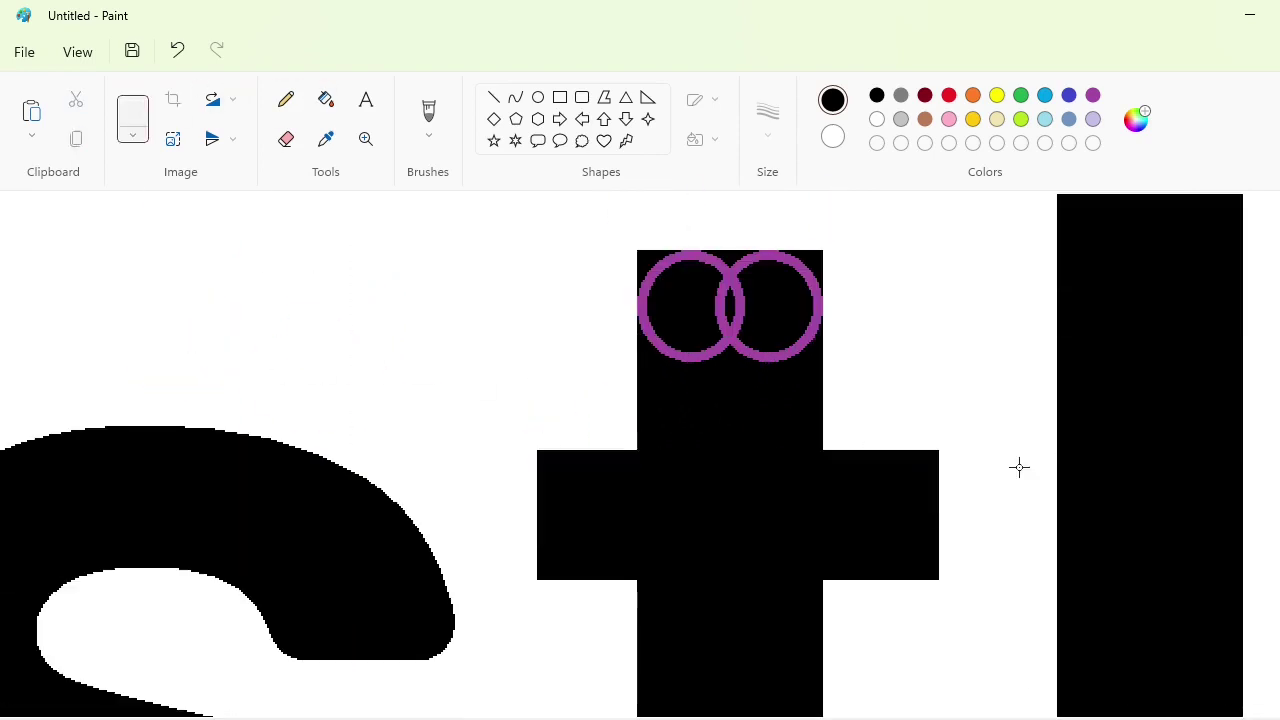
{"action": "key", "text": "ctrl+v"}
{"action": "left_click_drag", "start_coordinate": [218, 333], "coordinate": [653, 504]}
{"action": "left_click", "coordinate": [880, 483]}
{"action": "key", "text": "ctrl+v"}
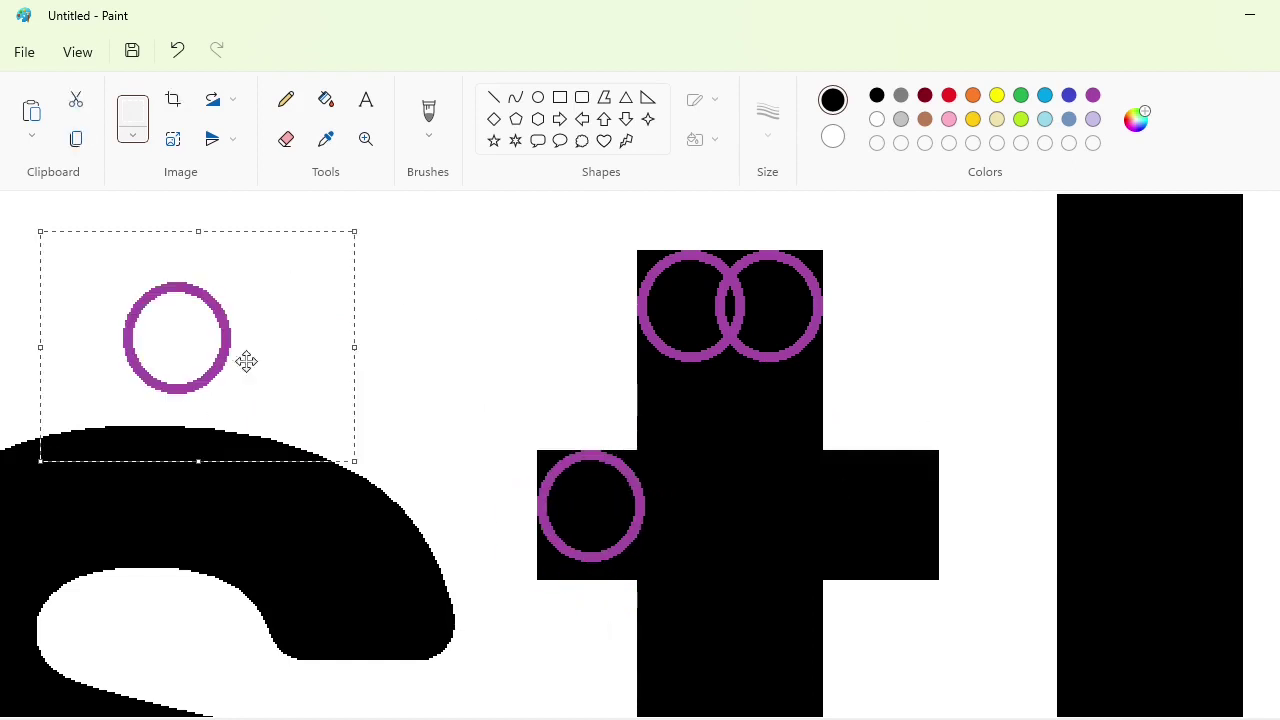
{"action": "left_click_drag", "start_coordinate": [246, 360], "coordinate": [660, 544]}
{"action": "left_click", "coordinate": [829, 514]}
Step: Place two copies of the medium circle in the upper-right and lower-right corners of the t's foot
{"action": "scroll", "coordinate": [851, 583], "scroll_direction": "down", "scroll_amount": 5}
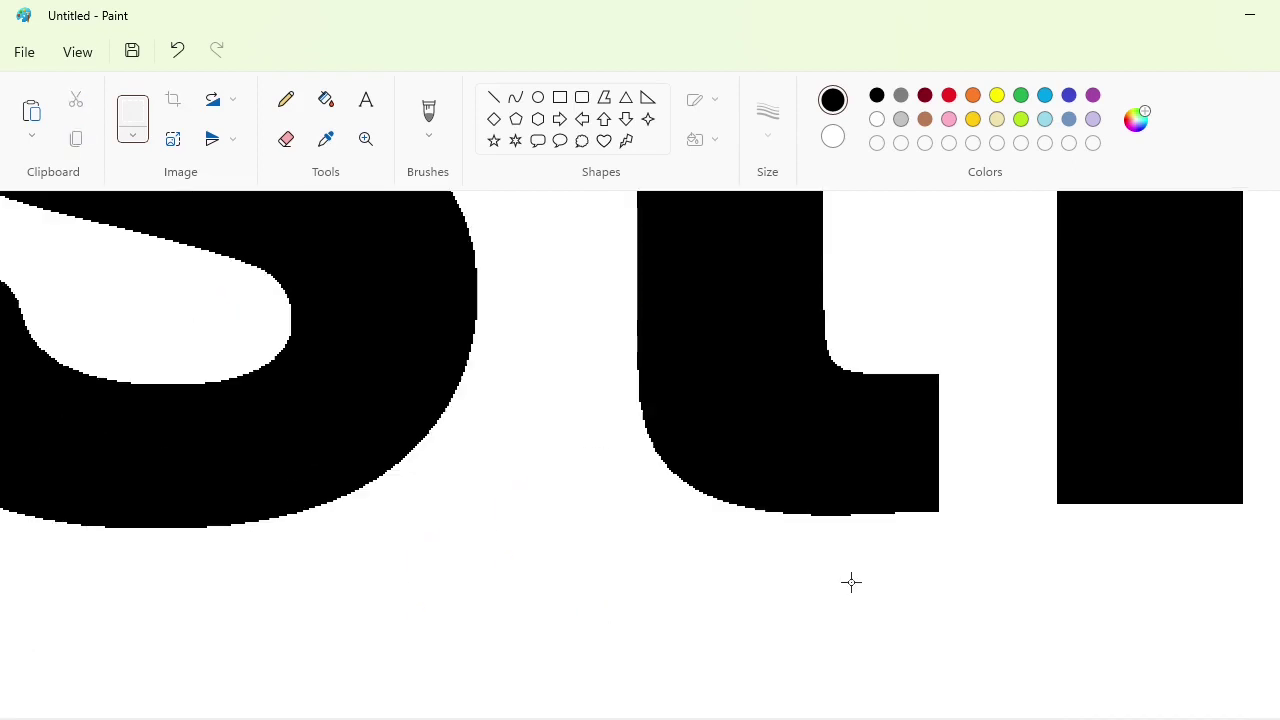
{"action": "key", "text": "ctrl+v"}
{"action": "left_click_drag", "start_coordinate": [268, 348], "coordinate": [1069, 449]}
{"action": "left_click", "coordinate": [1111, 483]}
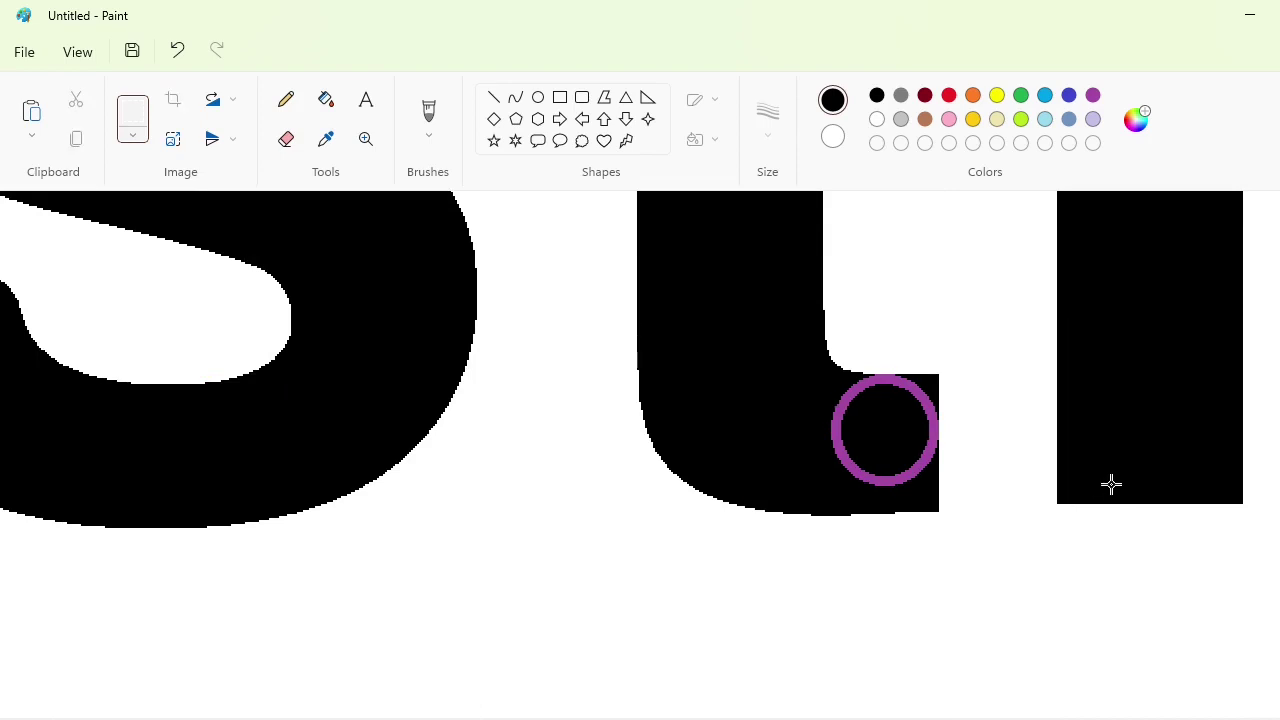
{"action": "key", "text": "ctrl+v"}
{"action": "left_click_drag", "start_coordinate": [190, 345], "coordinate": [897, 452]}
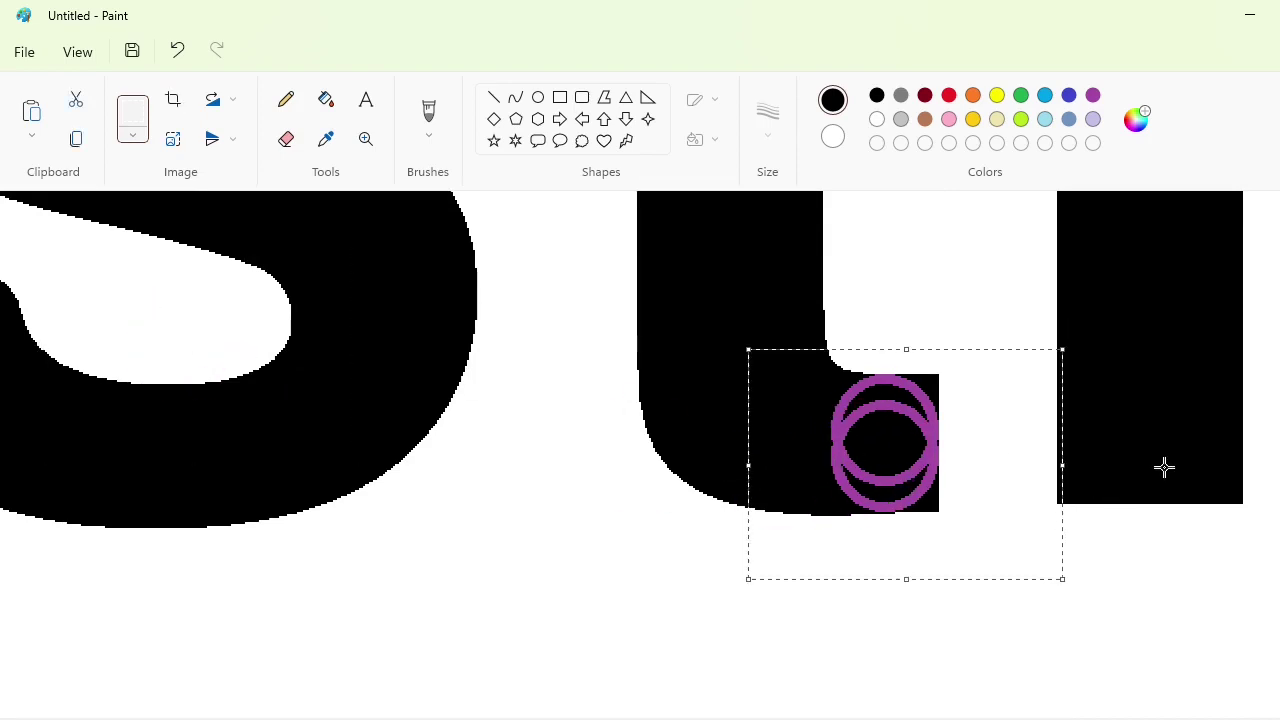
Step: Round the t's foot, stem top and left crossbar end by filling the outer corners white and the circle outlines black
{"action": "left_click", "coordinate": [324, 103]}
{"action": "left_click", "coordinate": [915, 387]}
{"action": "scroll", "coordinate": [997, 480], "scroll_direction": "up", "scroll_amount": 5}
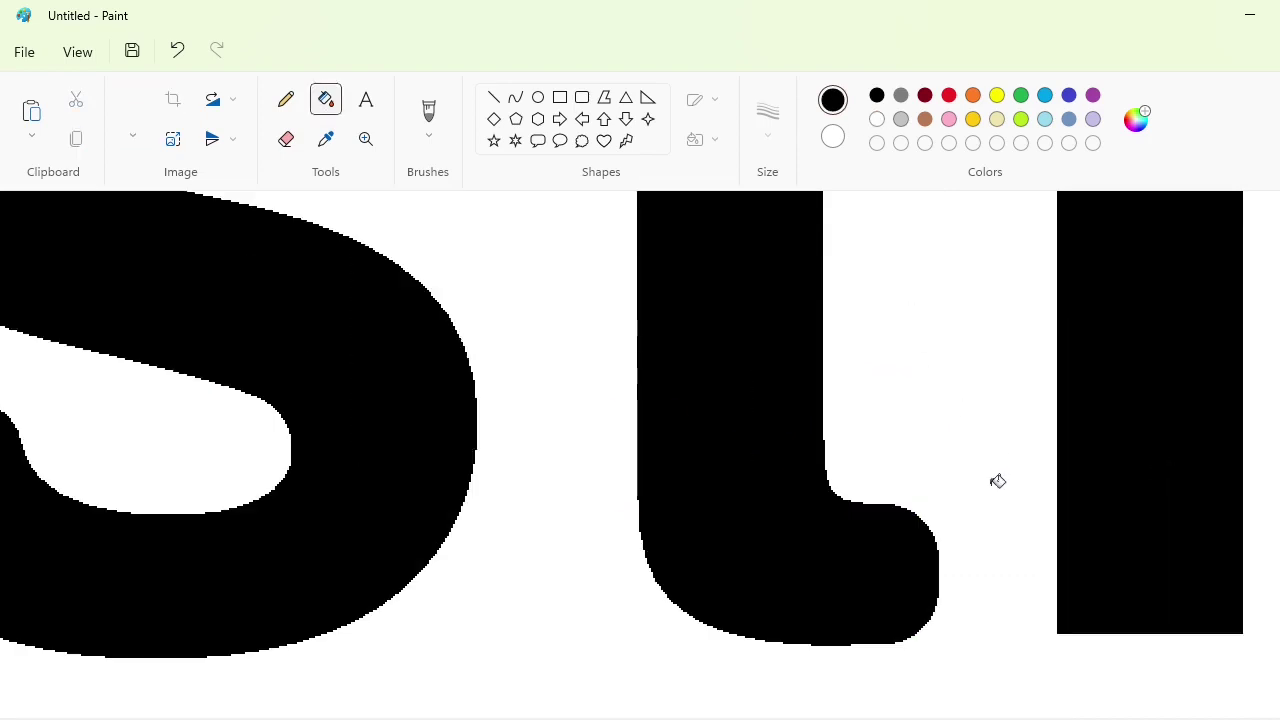
{"action": "left_click", "coordinate": [775, 254]}
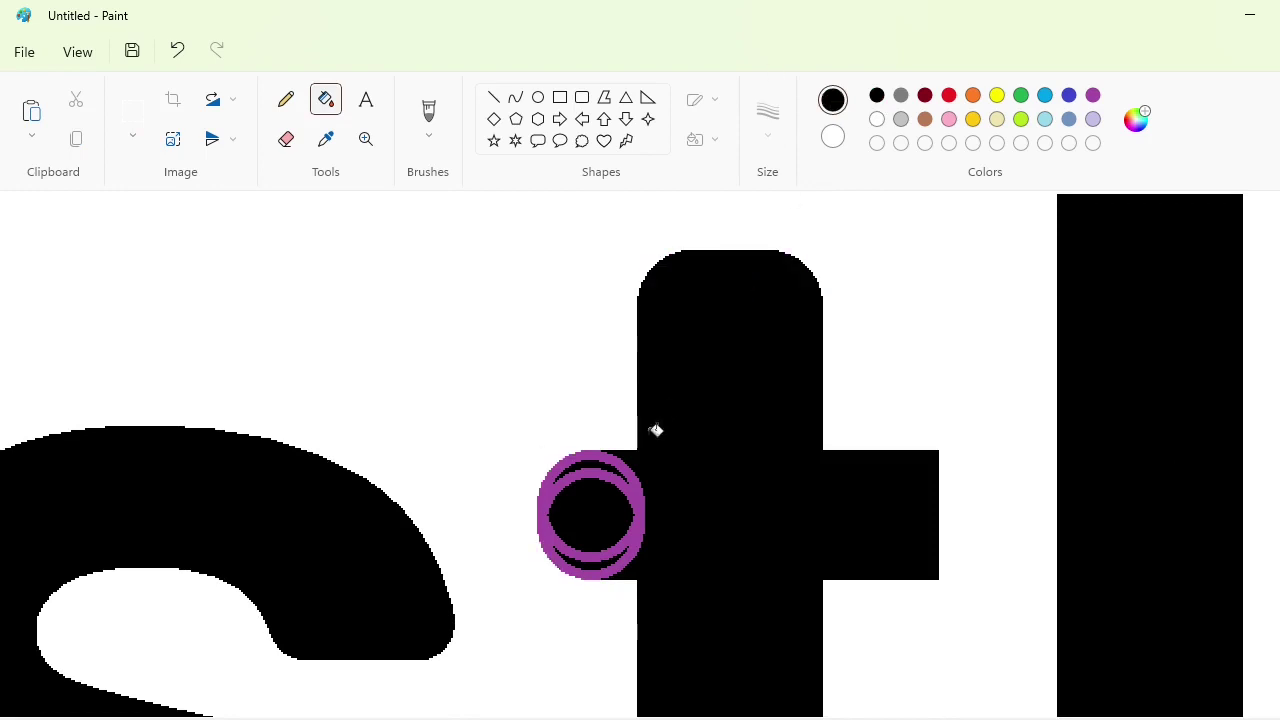
{"action": "left_click", "coordinate": [636, 488]}
Step: Copy the rounded left end of the t's crossbar, flip it horizontally and join it to the crossbar's right end
{"action": "left_click", "coordinate": [133, 116]}
{"action": "left_click_drag", "start_coordinate": [494, 399], "coordinate": [610, 629]}
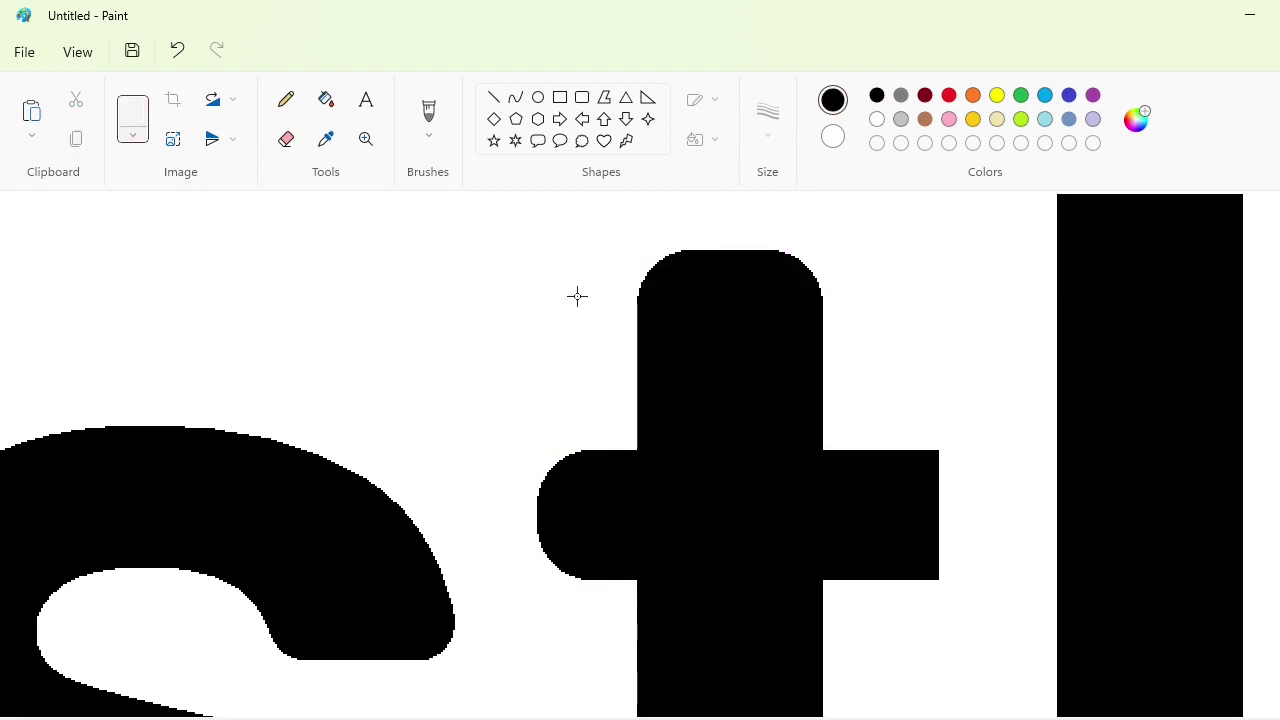
{"action": "key", "text": "ctrl+v"}
{"action": "left_click", "coordinate": [212, 141]}
{"action": "left_click_drag", "start_coordinate": [103, 347], "coordinate": [988, 507]}
{"action": "key", "text": "Down"}
{"action": "key", "text": "Down"}
{"action": "key", "text": "Down"}
{"action": "key", "text": "Down"}
{"action": "key", "text": "Left"}
{"action": "key", "text": "Left"}
{"action": "key", "text": "Left"}
{"action": "key", "text": "Left"}
{"action": "key", "text": "Left"}
{"action": "key", "text": "Left"}
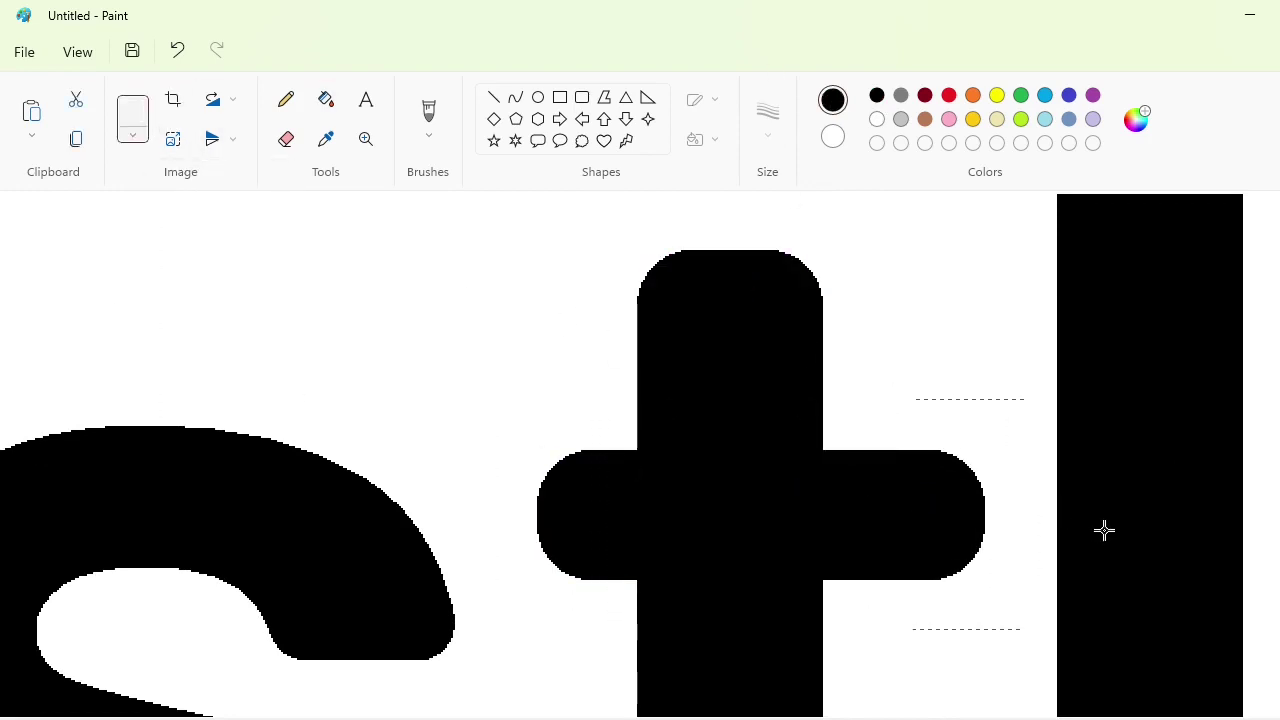
{"action": "key", "text": "Right"}
{"action": "key", "text": "Right"}
{"action": "key", "text": "Right"}
{"action": "key", "text": "Right"}
{"action": "key", "text": "Right"}
{"action": "left_click", "coordinate": [1140, 535]}
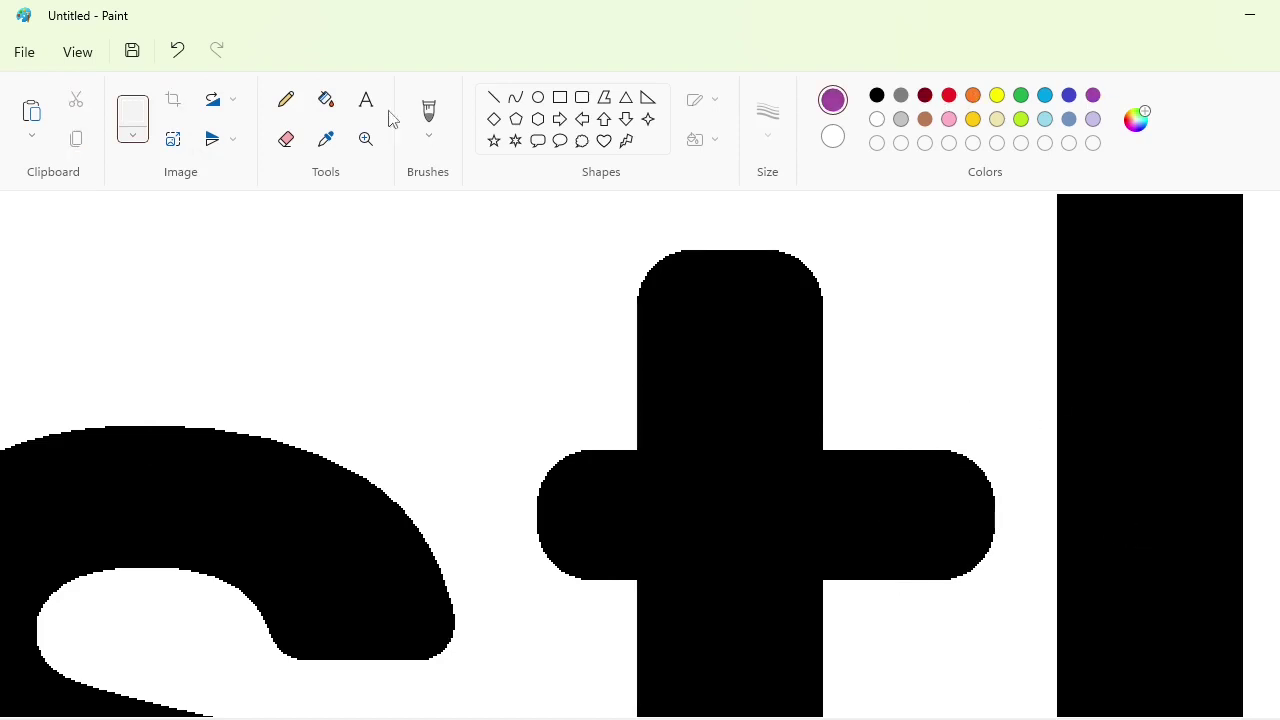
Step: Fill the t with purple and place a copy of the rounded black end slightly inside its left crossbar end
{"action": "left_click", "coordinate": [326, 99]}
{"action": "left_click", "coordinate": [712, 458]}
{"action": "key", "text": "ctrl+v"}
{"action": "left_click_drag", "start_coordinate": [111, 349], "coordinate": [579, 519]}
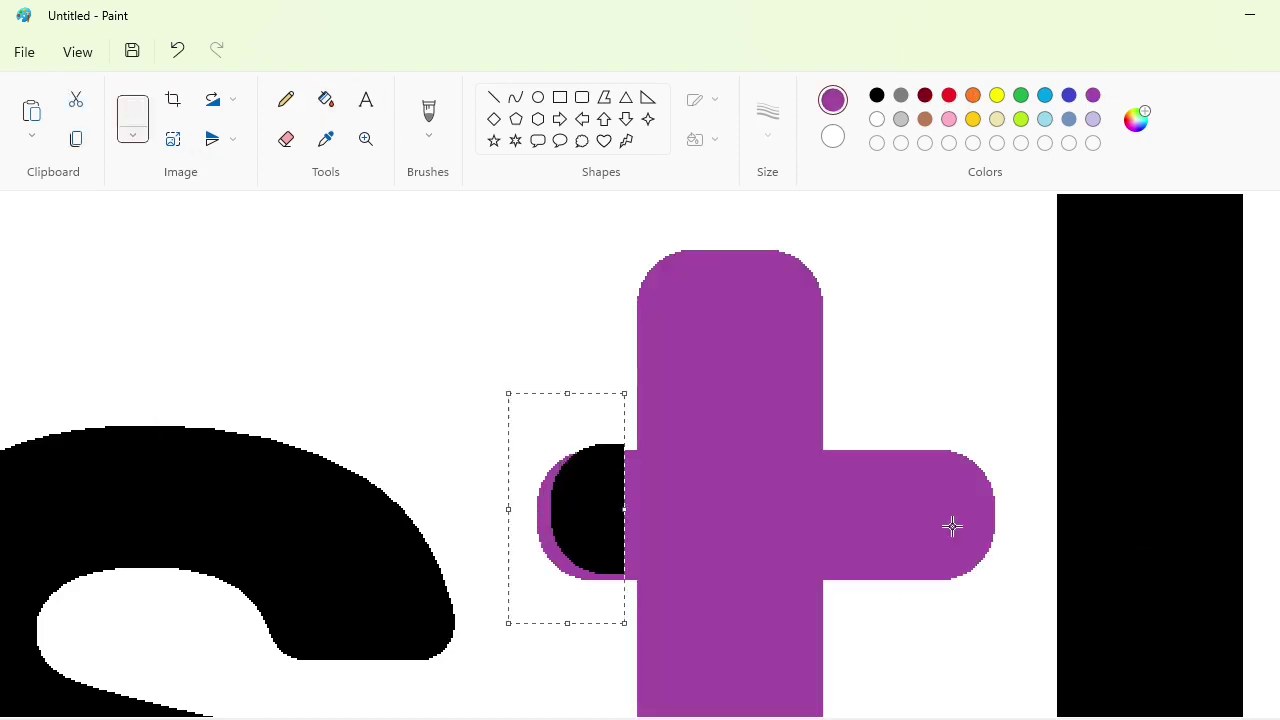
Step: Fill the t black again and the leftover purple edge at its left crossbar end white to shorten that arm
{"action": "left_click", "coordinate": [327, 102]}
{"action": "left_click", "coordinate": [877, 95]}
{"action": "left_click", "coordinate": [740, 400]}
{"action": "left_click", "coordinate": [877, 119]}
{"action": "left_click", "coordinate": [543, 510]}
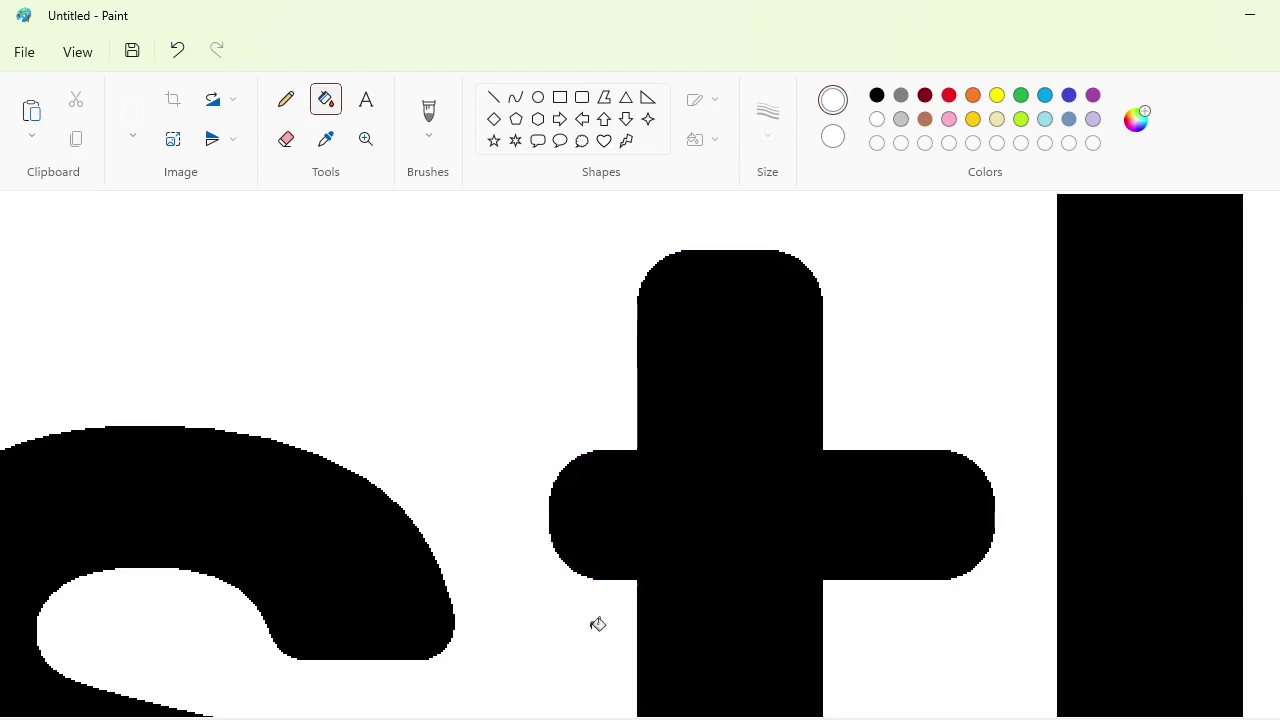
Step: Copy the rounded end of the t's foot and line the copy up with the crossbar's right end
{"action": "scroll", "coordinate": [597, 623], "scroll_direction": "down", "scroll_amount": 5}
{"action": "left_click_drag", "start_coordinate": [660, 719], "coordinate": [710, 719]}
{"action": "scroll", "coordinate": [768, 608], "scroll_direction": "up", "scroll_amount": 1}
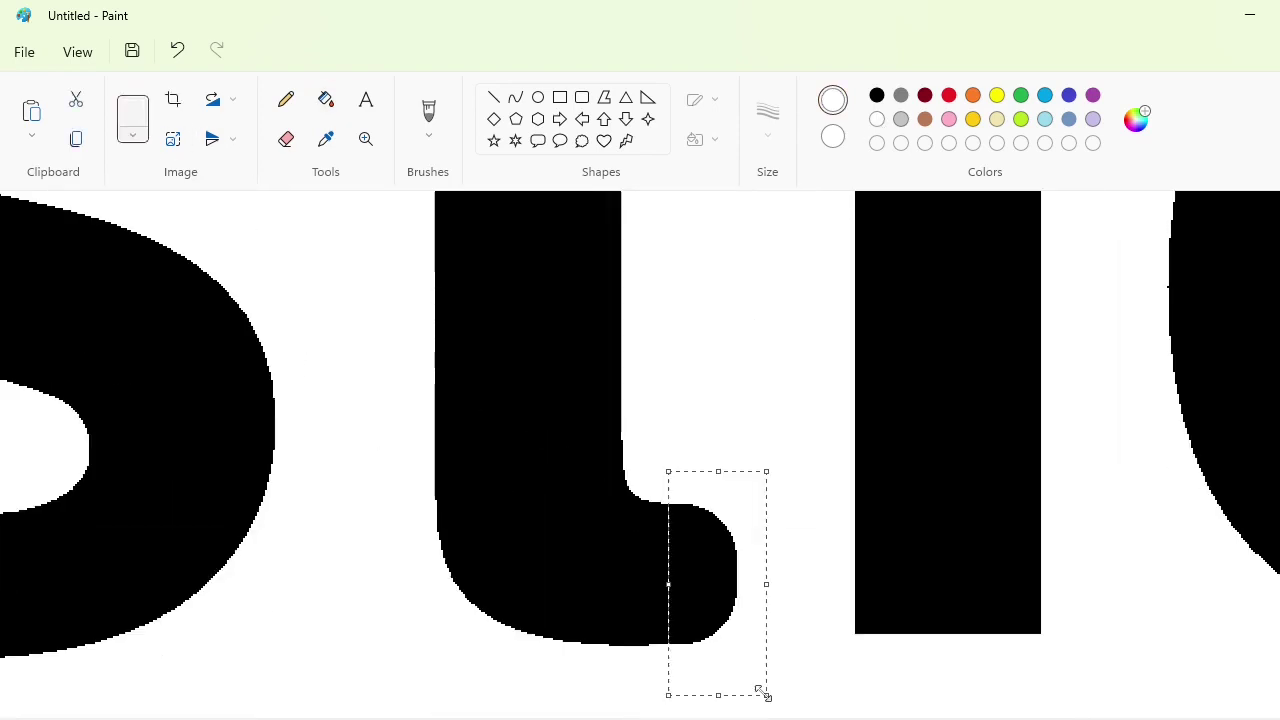
{"action": "scroll", "coordinate": [857, 649], "scroll_direction": "up", "scroll_amount": 3}
{"action": "key", "text": "ctrl+v"}
{"action": "left_click_drag", "start_coordinate": [83, 316], "coordinate": [777, 365]}
{"action": "key", "text": "Left"}
{"action": "key", "text": "Left"}
{"action": "key", "text": "Left"}
{"action": "key", "text": "Left"}
{"action": "key", "text": "Left"}
{"action": "key", "text": "Up"}
Step: Try to lengthen the t's foot by moving the copied rounded end down onto it, and undo the placement
{"action": "key", "text": "Down"}
{"action": "key", "text": "Down"}
{"action": "key", "text": "Down"}
{"action": "key", "text": "Down"}
{"action": "key", "text": "Down"}
{"action": "key", "text": "Down"}
{"action": "key", "text": "Down"}
{"action": "key", "text": "Down"}
{"action": "key", "text": "Down"}
{"action": "key", "text": "Down"}
{"action": "key", "text": "Down"}
{"action": "key", "text": "Down"}
{"action": "key", "text": "Down"}
{"action": "key", "text": "Down"}
{"action": "key", "text": "Down"}
{"action": "key", "text": "Down"}
{"action": "key", "text": "Down"}
{"action": "key", "text": "Down"}
{"action": "key", "text": "Down"}
{"action": "key", "text": "Down"}
{"action": "scroll", "coordinate": [970, 534], "scroll_direction": "down", "scroll_amount": 3}
{"action": "key", "text": "Down"}
{"action": "key", "text": "Down"}
{"action": "key", "text": "Down"}
{"action": "key", "text": "Down"}
{"action": "key", "text": "Down"}
{"action": "key", "text": "Down"}
{"action": "key", "text": "Down"}
{"action": "key", "text": "Down"}
{"action": "key", "text": "Down"}
{"action": "key", "text": "Down"}
{"action": "key", "text": "Down"}
{"action": "key", "text": "Down"}
{"action": "key", "text": "Down"}
{"action": "key", "text": "Down"}
{"action": "key", "text": "Down"}
{"action": "key", "text": "Down"}
{"action": "key", "text": "Down"}
{"action": "key", "text": "Down"}
{"action": "key", "text": "Down"}
{"action": "key", "text": "Down"}
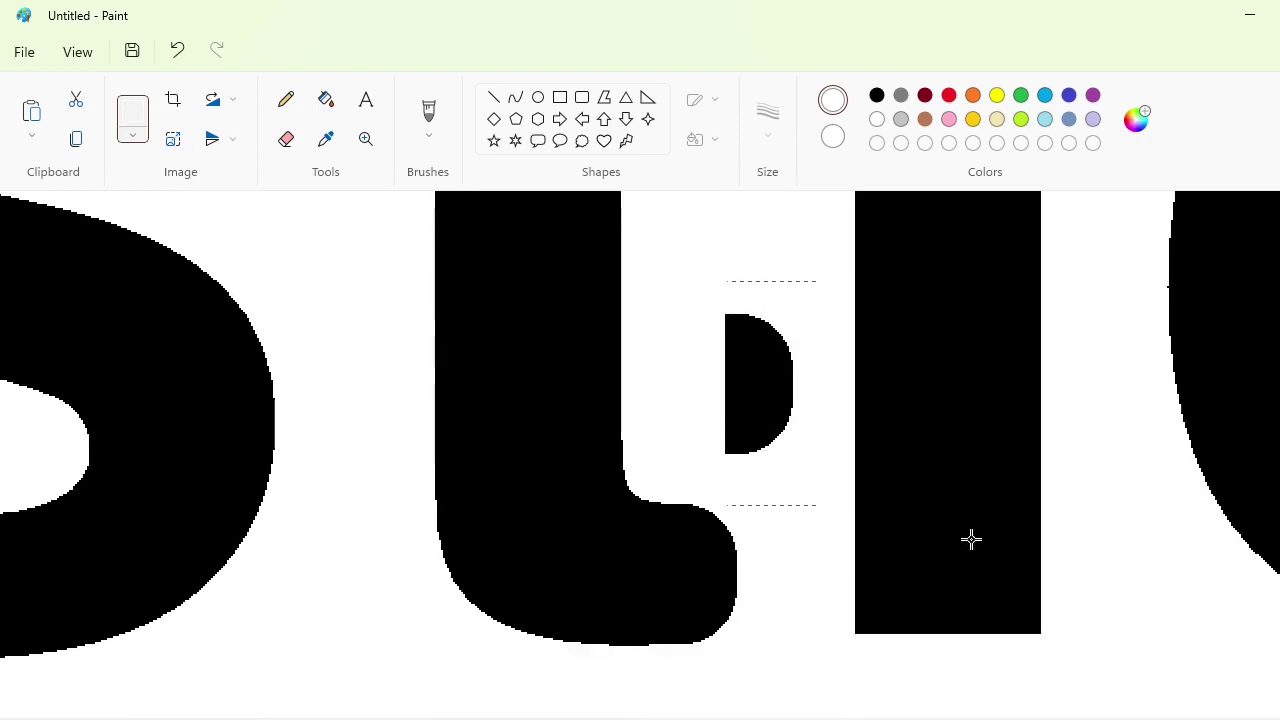
{"action": "key", "text": "Left"}
{"action": "key", "text": "Left"}
{"action": "key", "text": "Left"}
{"action": "key", "text": "Left"}
{"action": "key", "text": "Left"}
{"action": "key", "text": "Left"}
{"action": "key", "text": "Left"}
{"action": "key", "text": "Left"}
{"action": "key", "text": "Left"}
{"action": "key", "text": "Left"}
{"action": "key", "text": "Left"}
{"action": "key", "text": "Left"}
{"action": "key", "text": "Left"}
{"action": "key", "text": "Left"}
{"action": "key", "text": "Left"}
{"action": "key", "text": "Left"}
{"action": "key", "text": "Left"}
{"action": "key", "text": "Left"}
{"action": "key", "text": "Left"}
{"action": "key", "text": "Left"}
{"action": "key", "text": "Right"}
{"action": "key", "text": "Right"}
{"action": "key", "text": "Right"}
{"action": "key", "text": "Right"}
{"action": "key", "text": "Right"}
{"action": "key", "text": "Right"}
{"action": "key", "text": "Right"}
{"action": "key", "text": "Right"}
{"action": "key", "text": "Right"}
{"action": "key", "text": "Right"}
{"action": "key", "text": "Right"}
{"action": "key", "text": "Right"}
{"action": "key", "text": "Right"}
{"action": "key", "text": "Right"}
{"action": "key", "text": "Right"}
{"action": "key", "text": "Right"}
{"action": "key", "text": "Right"}
{"action": "key", "text": "Right"}
{"action": "key", "text": "Right"}
{"action": "key", "text": "Right"}
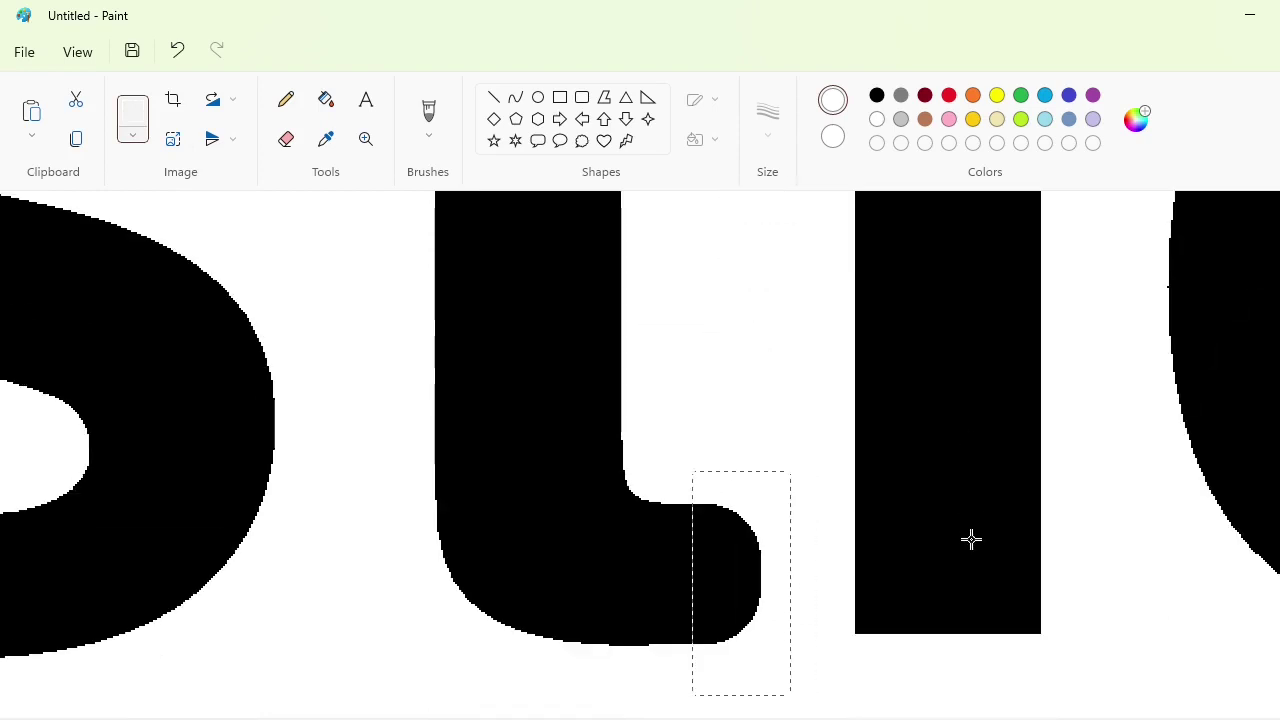
{"action": "key", "text": "Up"}
{"action": "key", "text": "ctrl+z"}
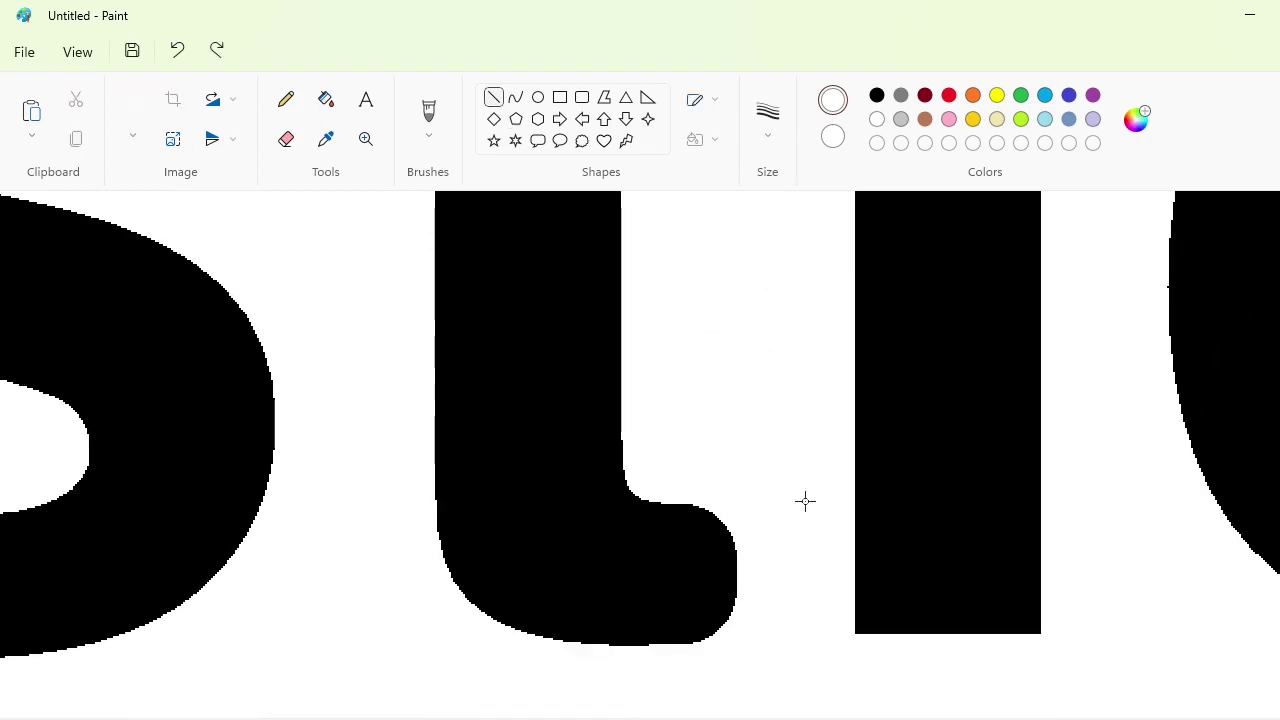
Step: Copy the rounded right end of the t's crossbar and fill the t with purple
{"action": "scroll", "coordinate": [805, 500], "scroll_direction": "up", "scroll_amount": 3}
{"action": "left_click", "coordinate": [133, 110]}
{"action": "left_click_drag", "start_coordinate": [691, 283], "coordinate": [814, 506]}
{"action": "key", "text": "Escape"}
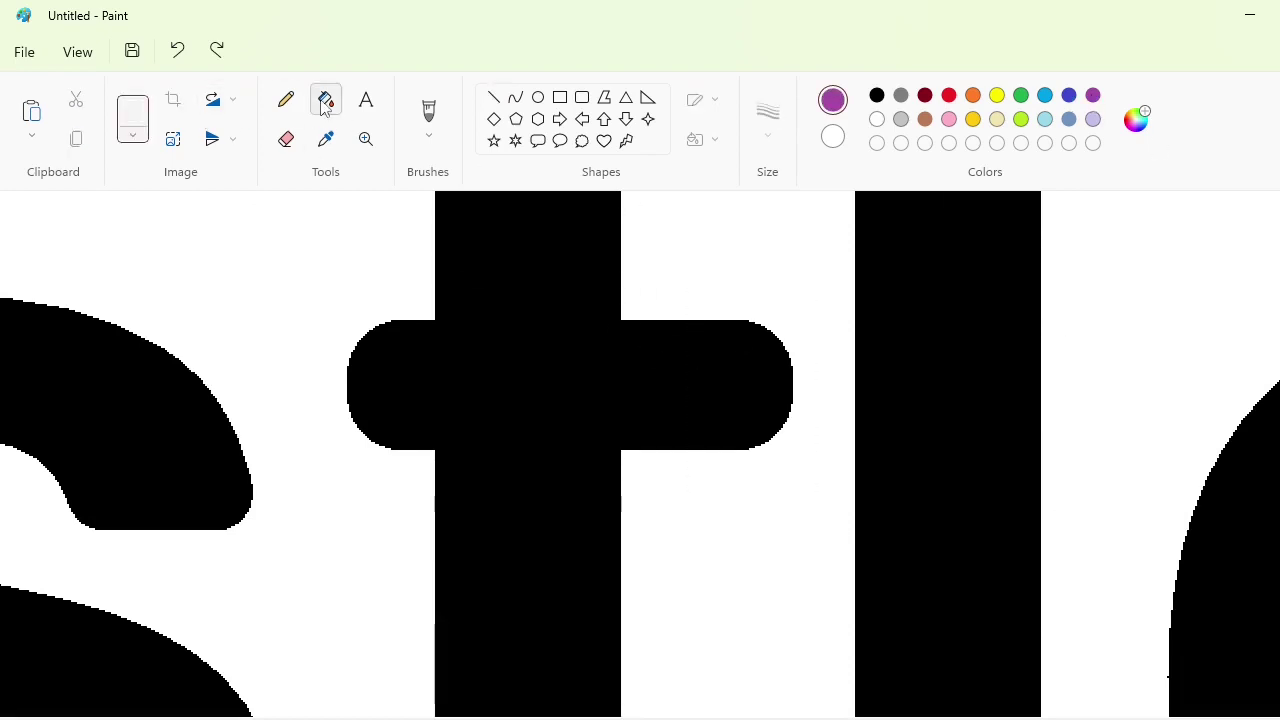
{"action": "left_click", "coordinate": [325, 108]}
{"action": "left_click", "coordinate": [528, 384]}
Step: Place the copied black end over the crossbar's right end, slightly inside its purple edge
{"action": "key", "text": "ctrl+v"}
{"action": "left_click_drag", "start_coordinate": [157, 363], "coordinate": [808, 382]}
{"action": "key", "text": "Left"}
{"action": "key", "text": "Down"}
{"action": "key", "text": "Down"}
{"action": "key", "text": "Down"}
{"action": "key", "text": "Down"}
{"action": "key", "text": "Down"}
{"action": "key", "text": "Down"}
{"action": "key", "text": "Down"}
{"action": "key", "text": "Down"}
{"action": "key", "text": "Down"}
{"action": "key", "text": "Down"}
{"action": "key", "text": "Down"}
{"action": "key", "text": "Down"}
{"action": "key", "text": "Left"}
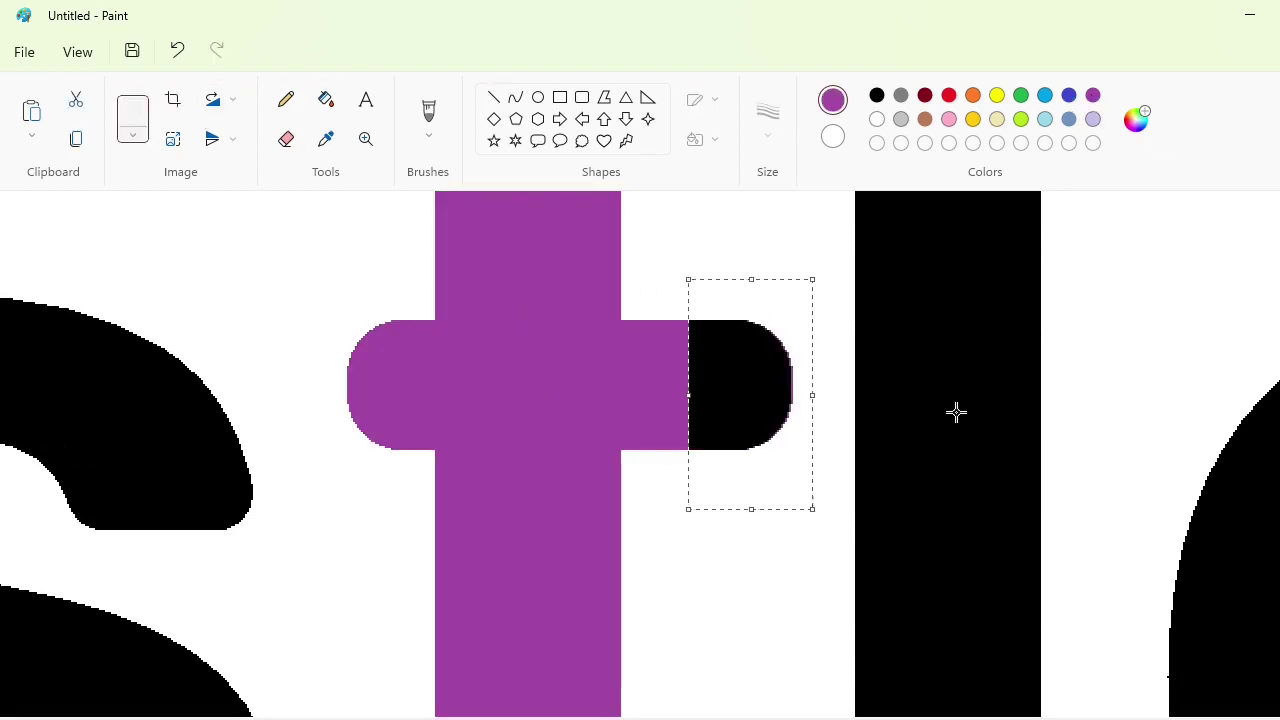
{"action": "key", "text": "Left"}
{"action": "key", "text": "Left"}
{"action": "key", "text": "Left"}
{"action": "key", "text": "Left"}
{"action": "key", "text": "Left"}
{"action": "key", "text": "Left"}
Step: Fill the t black and the leftover purple edge at its right crossbar end white to shorten that arm
{"action": "left_click", "coordinate": [326, 99]}
{"action": "left_click", "coordinate": [876, 95]}
{"action": "left_click", "coordinate": [528, 384]}
{"action": "left_click", "coordinate": [876, 119]}
{"action": "left_click", "coordinate": [785, 385]}
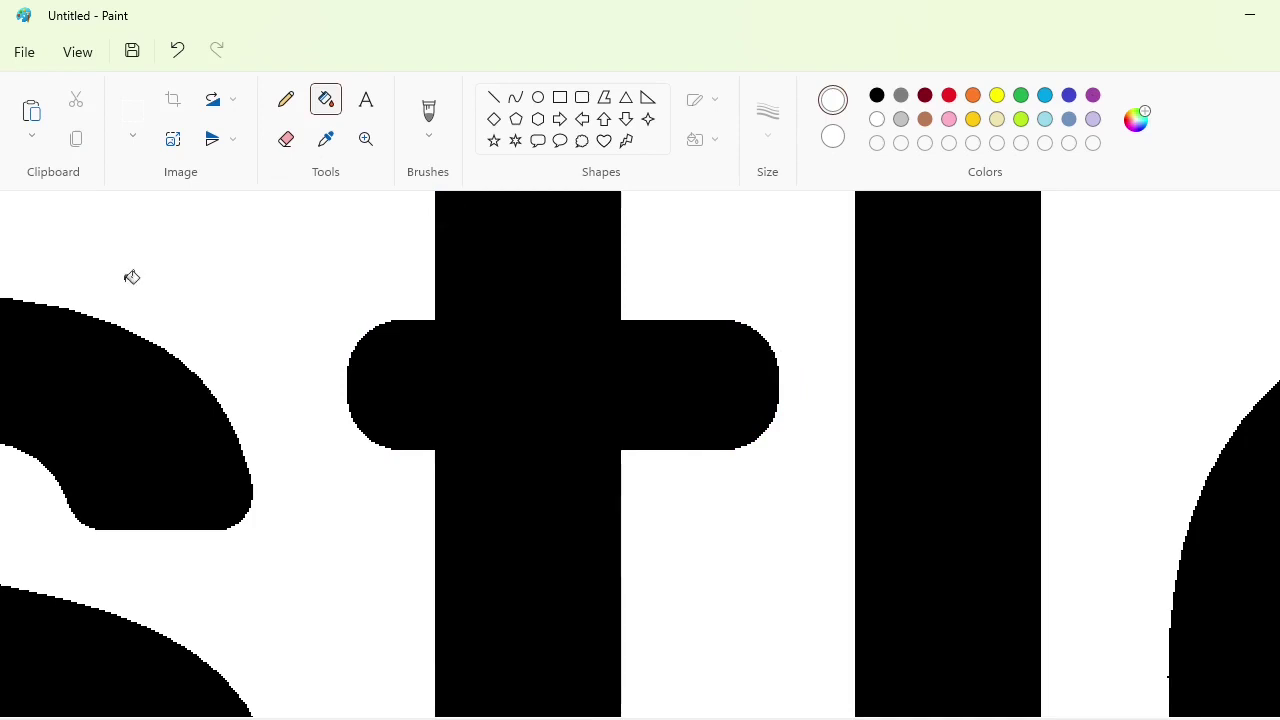
Step: Copy the rounded end of the t's foot and extend the foot's upper edge with a short black line
{"action": "scroll", "coordinate": [834, 200], "scroll_direction": "down", "scroll_amount": 4}
{"action": "left_click_drag", "start_coordinate": [672, 343], "coordinate": [766, 593]}
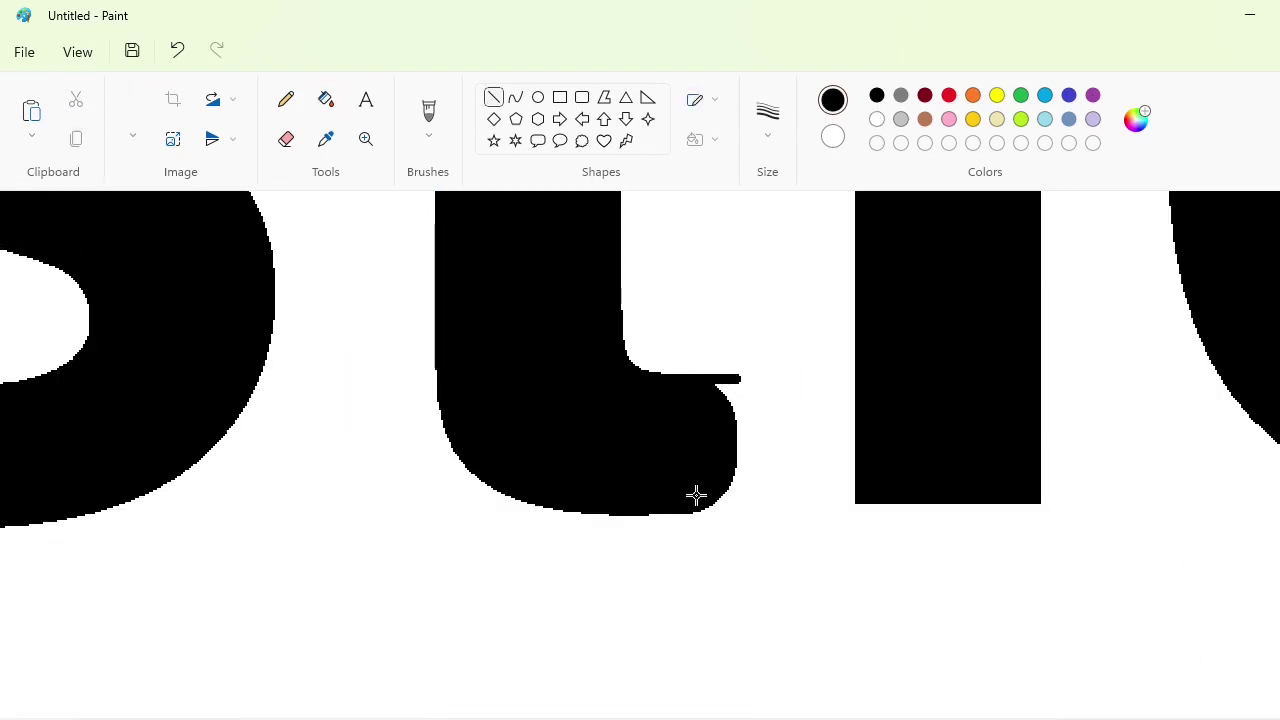
Step: Align a copy of the foot's rounded end with the crossbar's right end and move it straight down onto the foot
{"action": "scroll", "coordinate": [797, 440], "scroll_direction": "up", "scroll_amount": 4}
{"action": "key", "text": "ctrl+v"}
{"action": "left_click_drag", "start_coordinate": [91, 340], "coordinate": [766, 283]}
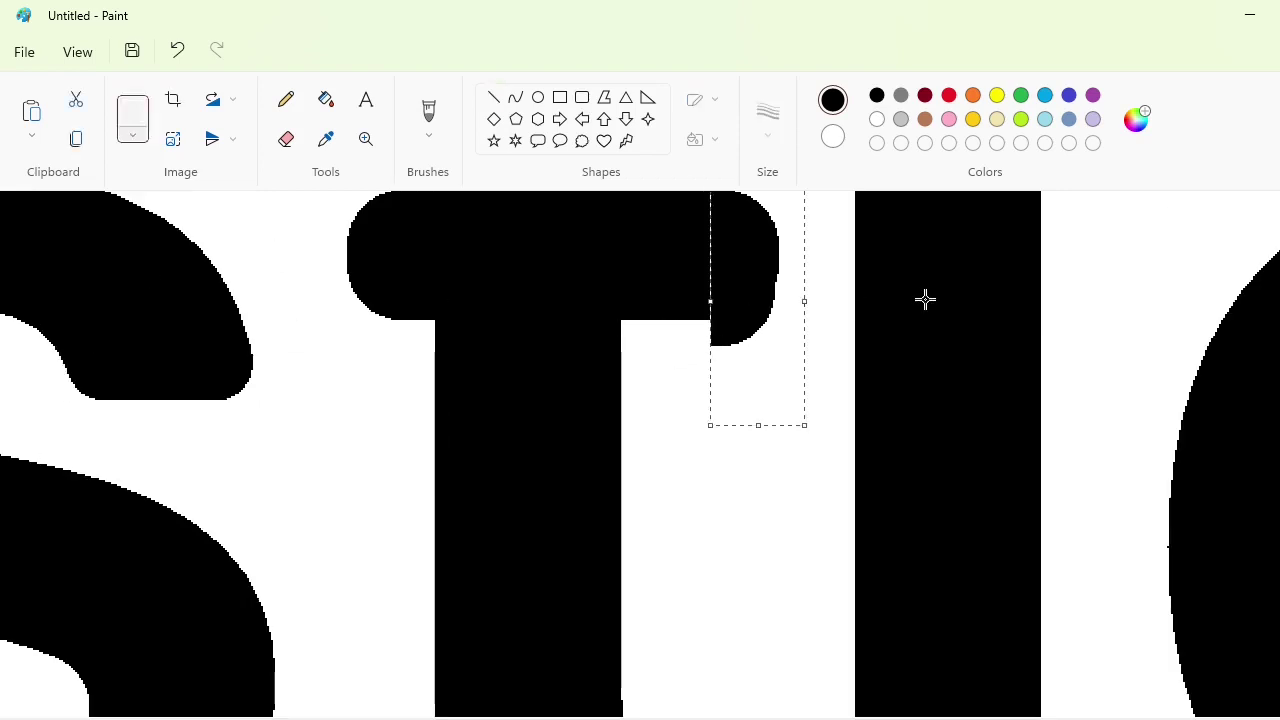
{"action": "scroll", "coordinate": [930, 464], "scroll_direction": "up", "scroll_amount": 1}
{"action": "key", "text": "Down"}
{"action": "key", "text": "Down"}
{"action": "key", "text": "Down"}
{"action": "key", "text": "Down"}
{"action": "key", "text": "Down"}
{"action": "key", "text": "Down"}
{"action": "key", "text": "Down"}
{"action": "key", "text": "Down"}
{"action": "scroll", "coordinate": [945, 466], "scroll_direction": "down", "scroll_amount": 4}
{"action": "key", "text": "Down"}
{"action": "key", "text": "Down"}
{"action": "key", "text": "Down"}
{"action": "key", "text": "Down"}
{"action": "key", "text": "Down"}
{"action": "key", "text": "Down"}
{"action": "key", "text": "Down"}
{"action": "key", "text": "Down"}
{"action": "key", "text": "Down"}
{"action": "key", "text": "Down"}
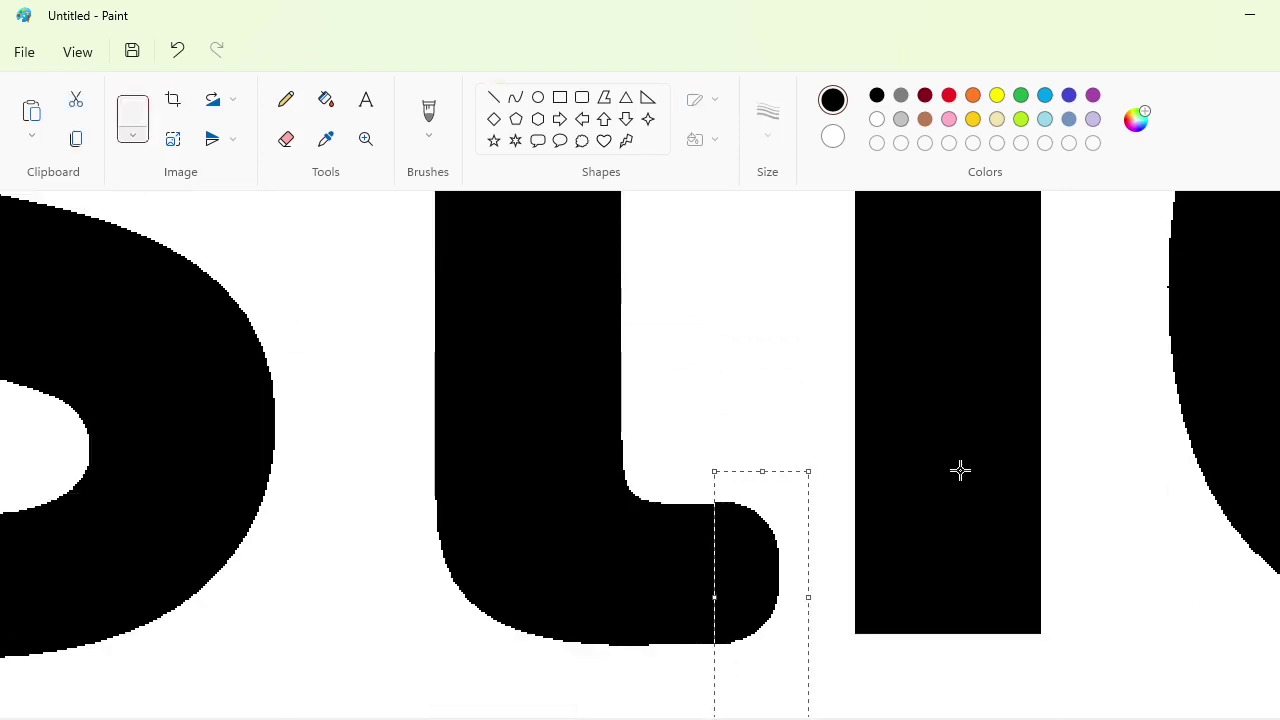
Step: Trim the upper edge of the foot's new rounded end with a short white line
{"action": "left_click", "coordinate": [493, 97]}
{"action": "left_click", "coordinate": [876, 121]}
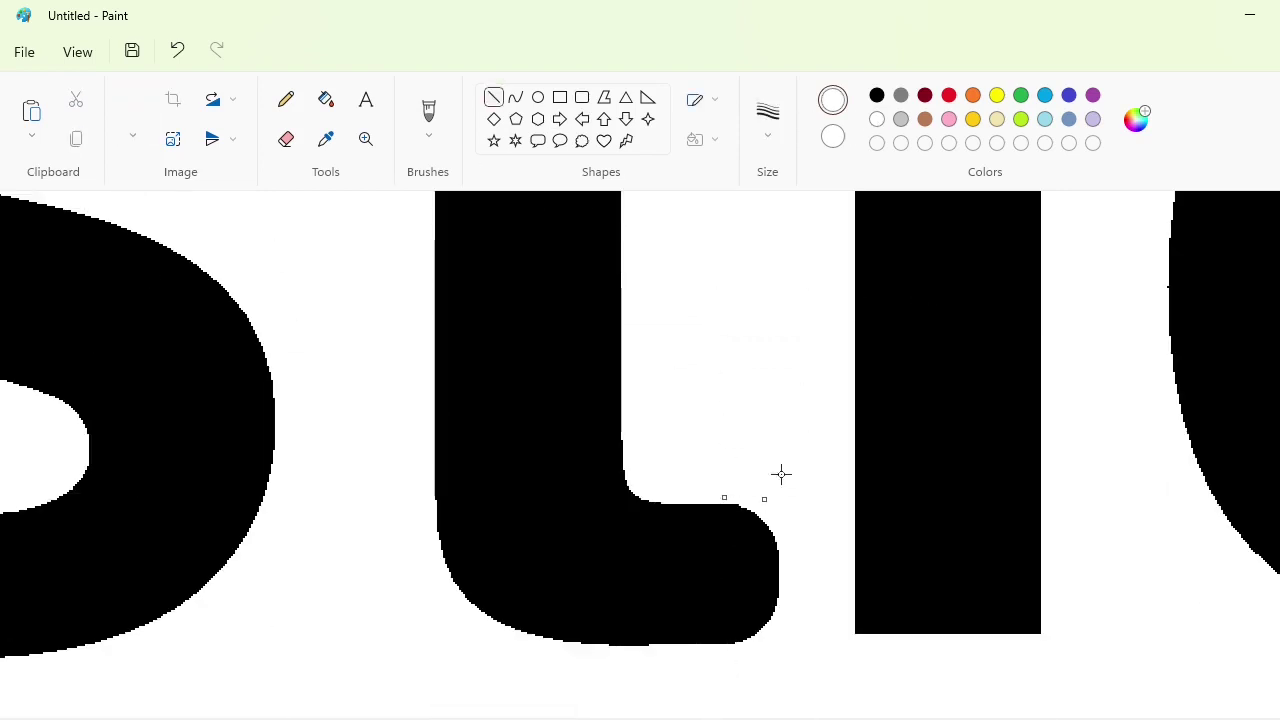
{"action": "scroll", "coordinate": [843, 523], "scroll_direction": "down", "scroll_amount": 3}
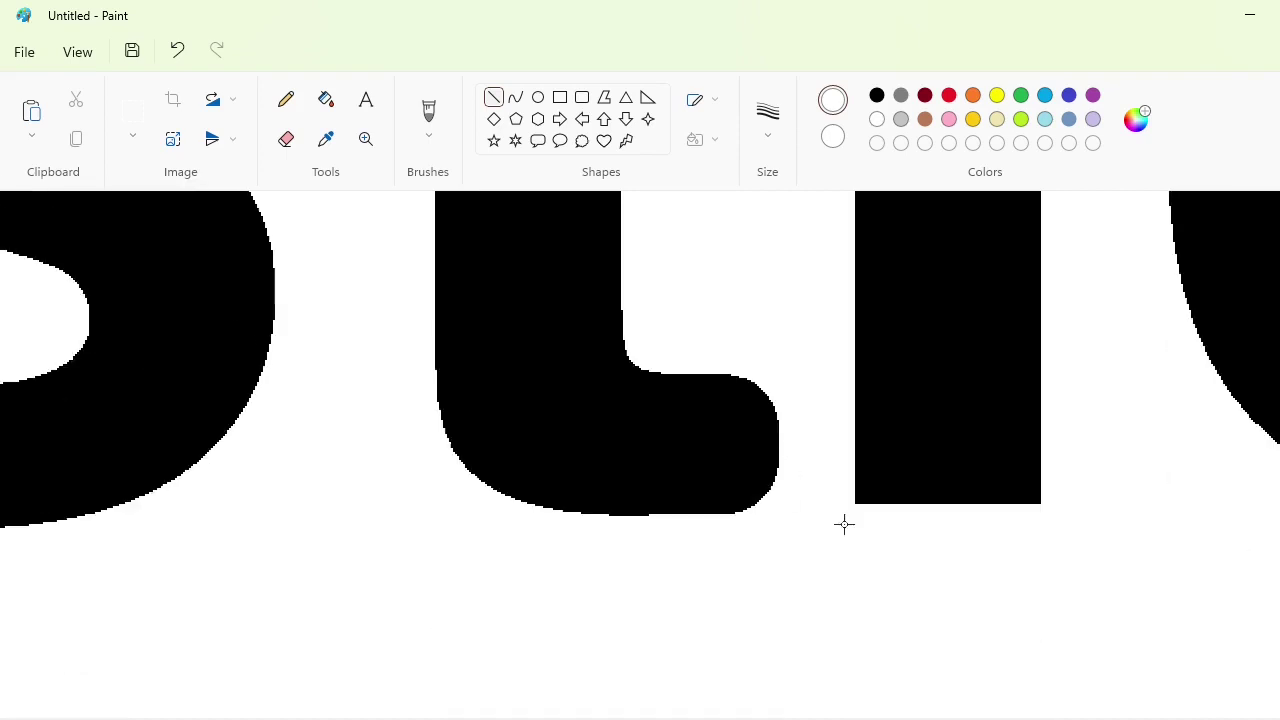
Step: Copy the medium purple circle and align the copy with the left and upper edges of the l's upper-left corner
{"action": "scroll", "coordinate": [843, 523], "scroll_direction": "up", "scroll_amount": 3}
{"action": "scroll", "coordinate": [843, 523], "scroll_direction": "right", "scroll_amount": 5}
{"action": "scroll", "coordinate": [773, 646], "scroll_direction": "up", "scroll_amount": 5}
{"action": "scroll", "coordinate": [773, 646], "scroll_direction": "right", "scroll_amount": 5}
{"action": "scroll", "coordinate": [526, 606], "scroll_direction": "up", "scroll_amount": 2}
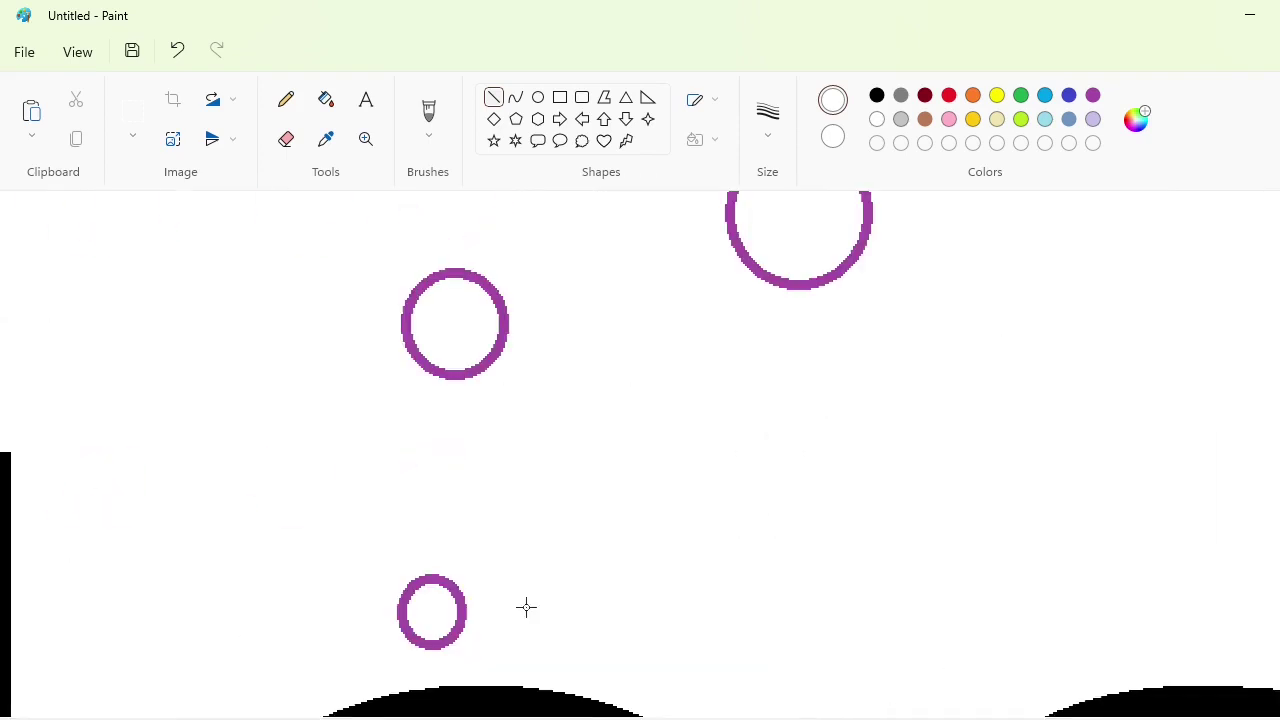
{"action": "left_click", "coordinate": [133, 111]}
{"action": "left_click_drag", "start_coordinate": [312, 227], "coordinate": [610, 434]}
{"action": "scroll", "coordinate": [991, 560], "scroll_direction": "left", "scroll_amount": 5}
{"action": "scroll", "coordinate": [991, 560], "scroll_direction": "right", "scroll_amount": 1}
{"action": "key", "text": "ctrl+v"}
{"action": "left_click_drag", "start_coordinate": [201, 329], "coordinate": [613, 532]}
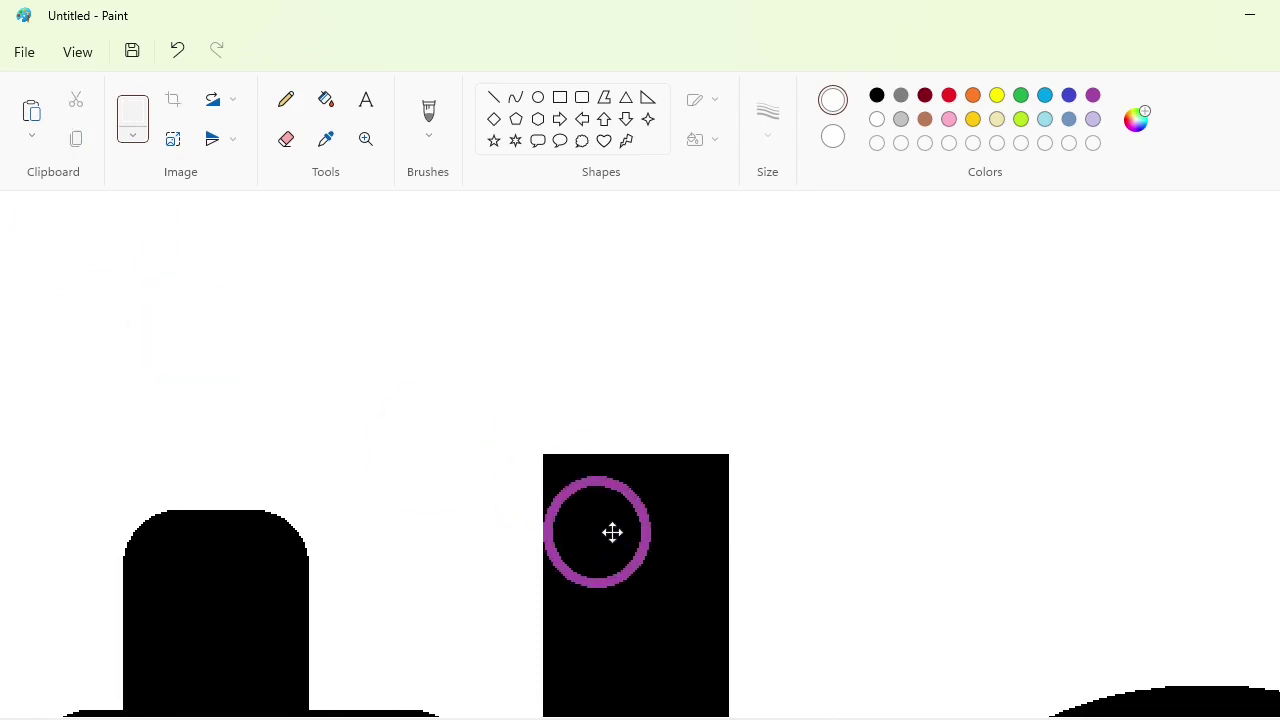
{"action": "key", "text": "Up"}
{"action": "key", "text": "Up"}
{"action": "key", "text": "Up"}
{"action": "key", "text": "Up"}
{"action": "key", "text": "Up"}
{"action": "key", "text": "Up"}
{"action": "key", "text": "Up"}
{"action": "key", "text": "Up"}
{"action": "key", "text": "Up"}
{"action": "key", "text": "Up"}
{"action": "key", "text": "Up"}
Step: Place a second copy of the purple circle in the l's upper-right corner, level with the first
{"action": "key", "text": "ctrl+v"}
{"action": "left_click_drag", "start_coordinate": [173, 313], "coordinate": [661, 488]}
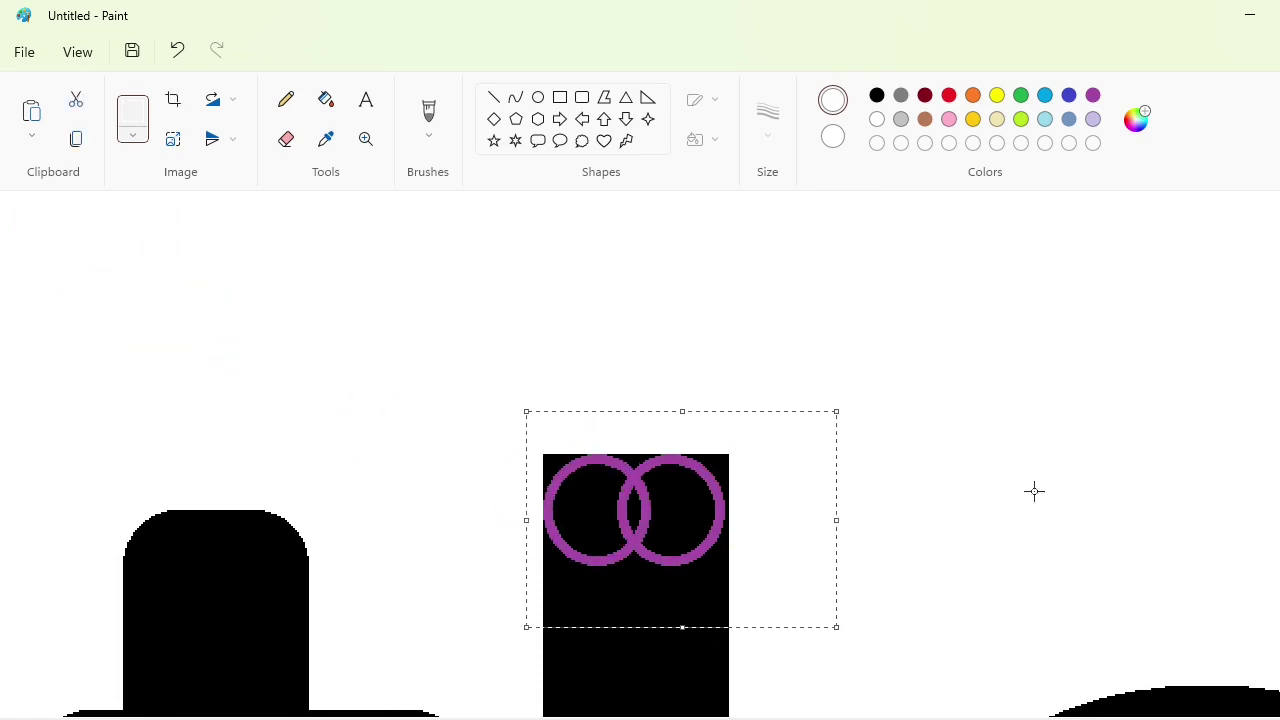
{"action": "left_click", "coordinate": [1034, 491]}
Step: Copy the l's rounded black top end, flip it vertically and align it with the lower end of the purple-filled l
{"action": "left_click", "coordinate": [649, 478]}
{"action": "left_click", "coordinate": [132, 118]}
{"action": "left_click_drag", "start_coordinate": [416, 407], "coordinate": [793, 629]}
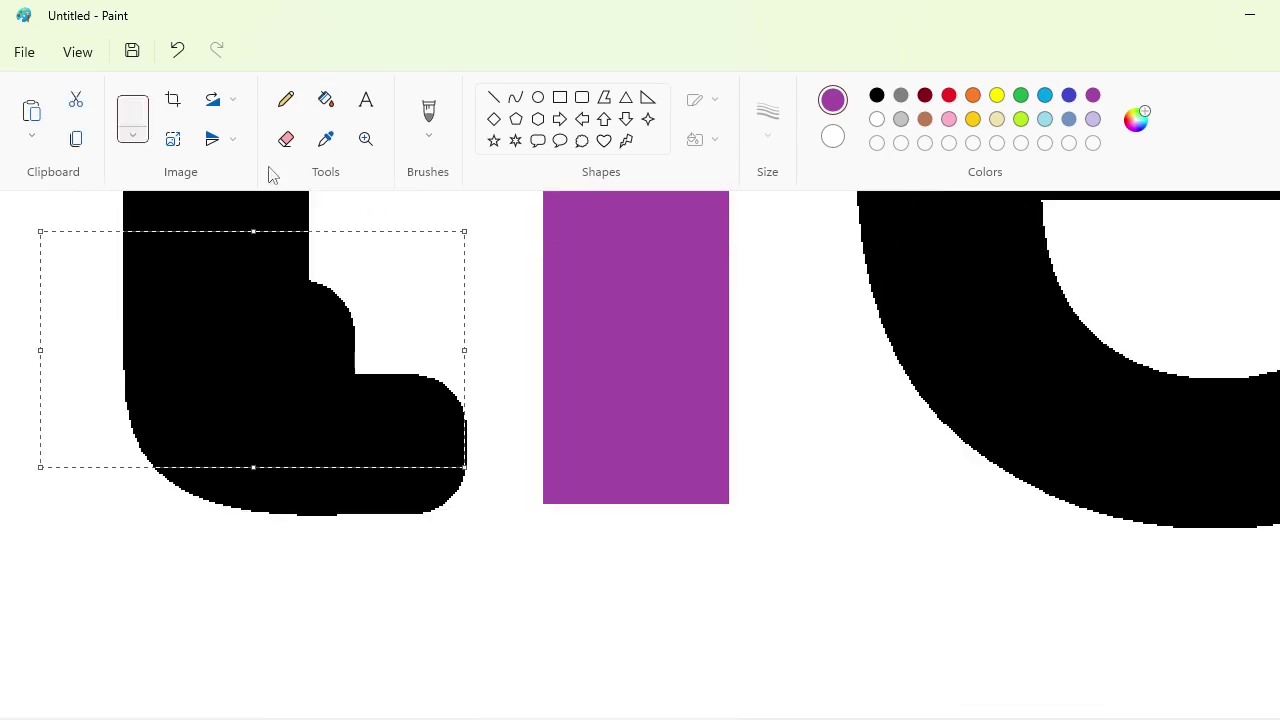
{"action": "left_click_drag", "start_coordinate": [223, 326], "coordinate": [597, 406]}
{"action": "key", "text": "Down"}
{"action": "key", "text": "Down"}
{"action": "key", "text": "Down"}
{"action": "key", "text": "Down"}
{"action": "key", "text": "Down"}
{"action": "key", "text": "Down"}
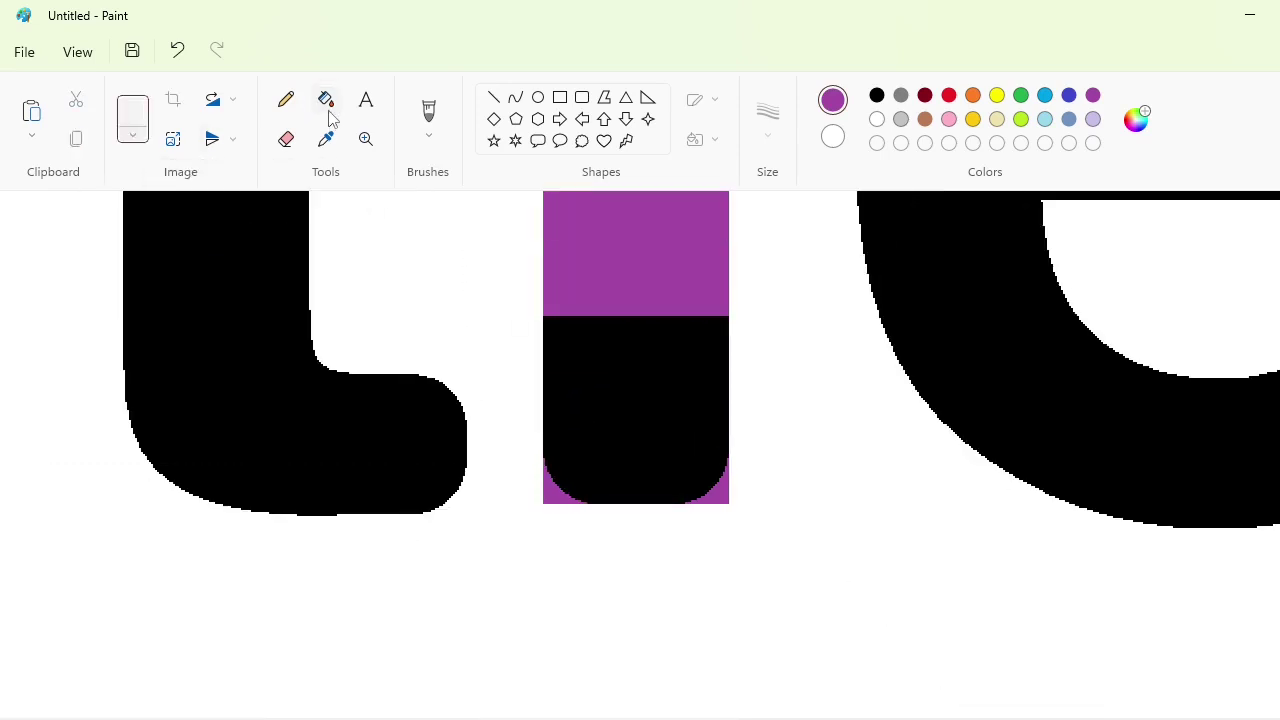
Step: Fill the purple corners at the l's lower end white and the rest of its stem black
{"action": "left_click", "coordinate": [716, 494]}
{"action": "left_click", "coordinate": [876, 95]}
{"action": "left_click", "coordinate": [680, 280]}
{"action": "left_click", "coordinate": [995, 300]}
Step: Select the whole e and cut it out of the wordmark
{"action": "scroll", "coordinate": [995, 300], "scroll_direction": "down", "scroll_amount": 1}
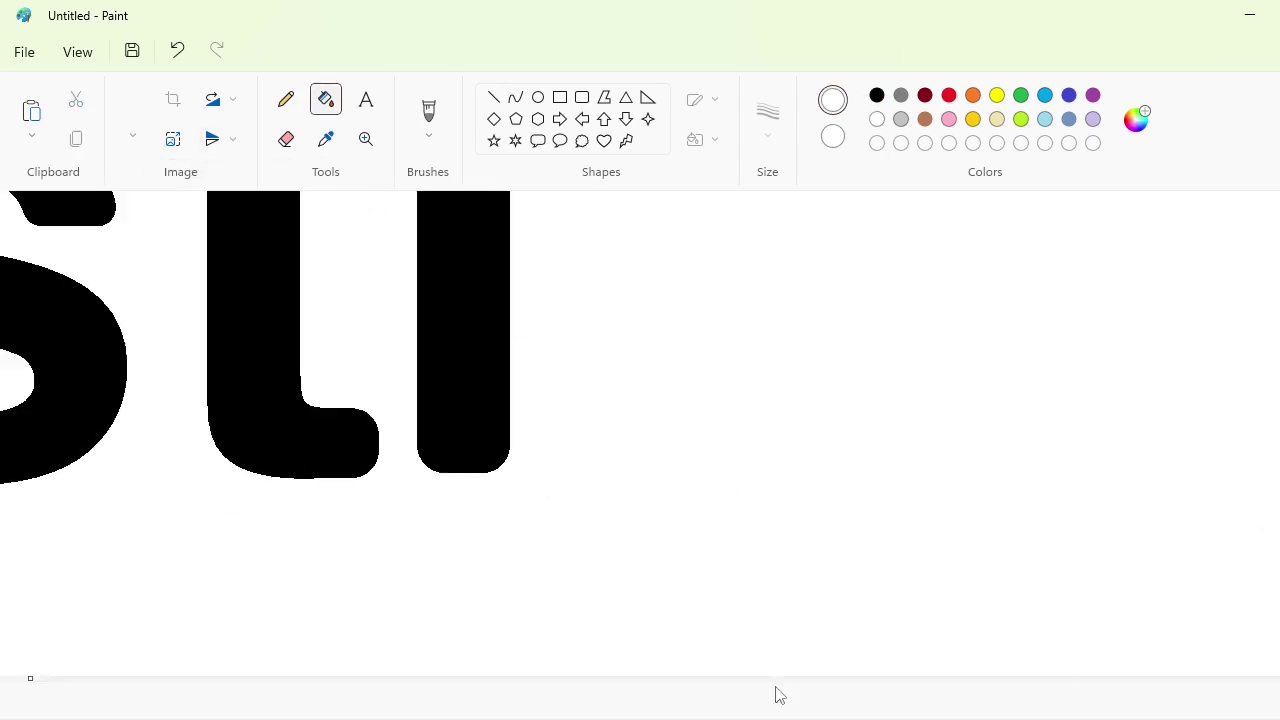
{"action": "scroll", "coordinate": [775, 694], "scroll_direction": "left", "scroll_amount": 6}
{"action": "scroll", "coordinate": [775, 694], "scroll_direction": "up", "scroll_amount": 1}
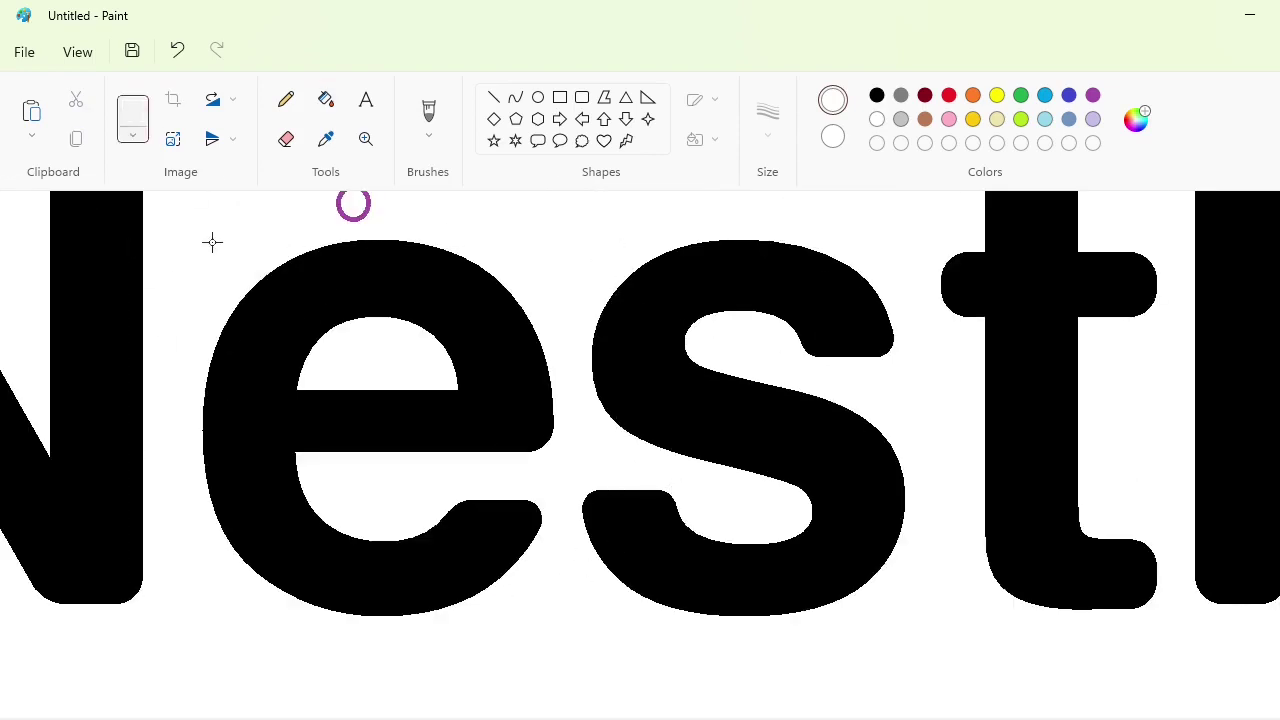
{"action": "left_click_drag", "start_coordinate": [166, 232], "coordinate": [573, 626]}
{"action": "scroll", "coordinate": [554, 717], "scroll_direction": "left", "scroll_amount": 3}
{"action": "left_click", "coordinate": [520, 262]}
Step: Remove the purple guide circles above the gap between the N and the s by filling them white
{"action": "scroll", "coordinate": [710, 252], "scroll_direction": "down", "scroll_amount": 1}
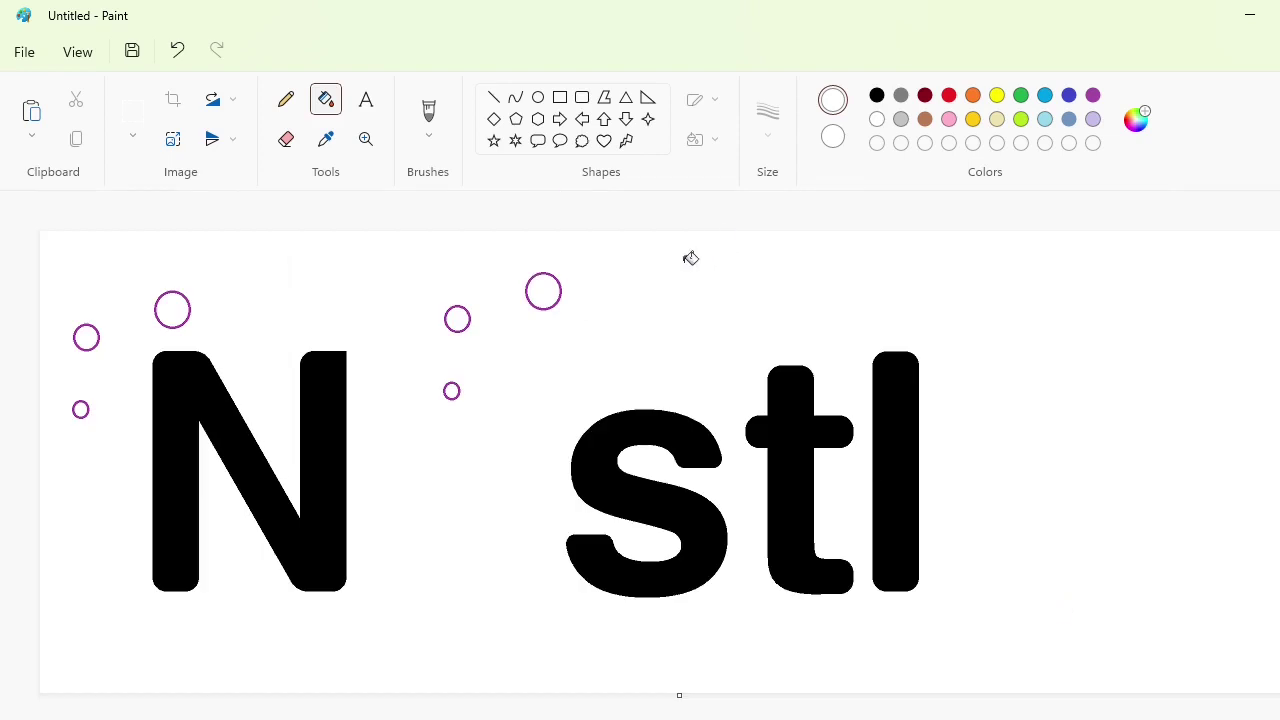
{"action": "scroll", "coordinate": [1032, 382], "scroll_direction": "up", "scroll_amount": 1}
{"action": "left_click", "coordinate": [1033, 383]}
{"action": "left_click", "coordinate": [899, 410]}
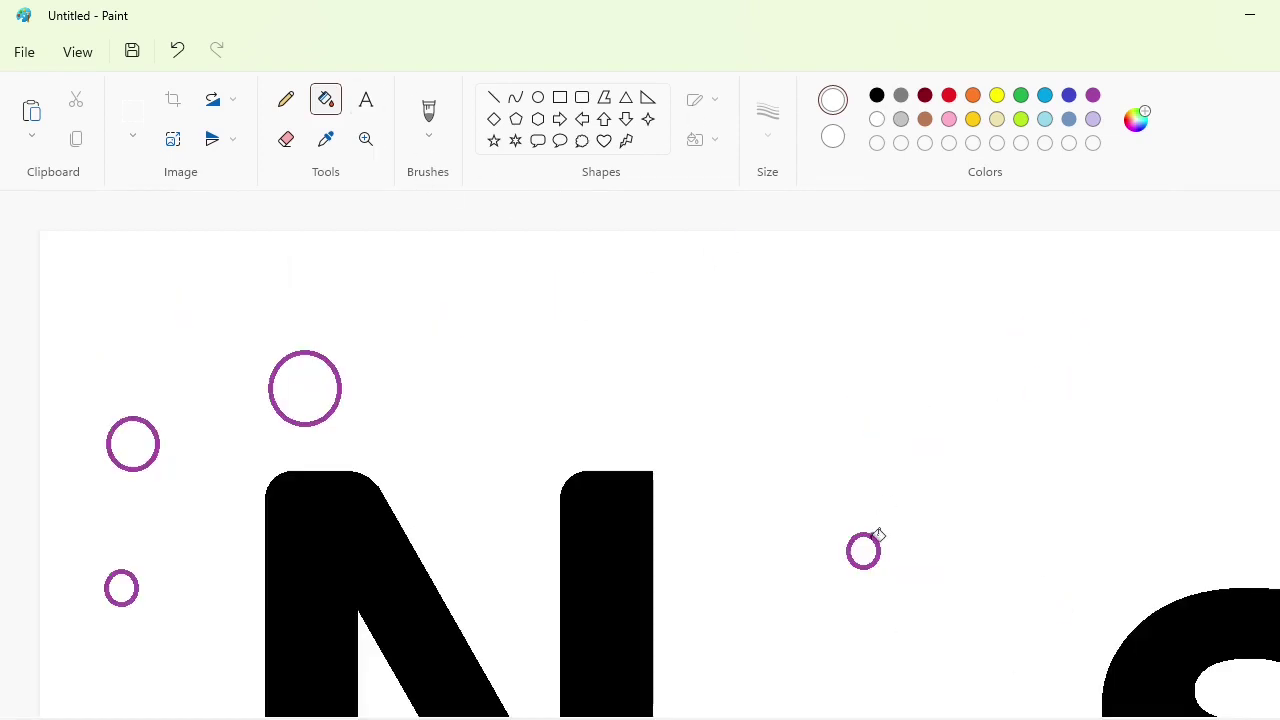
Step: Try to paste the e at high magnification and move it beside the N, and undo the placement
{"action": "scroll", "coordinate": [988, 532], "scroll_direction": "down", "scroll_amount": 3}
{"action": "scroll", "coordinate": [1167, 688], "scroll_direction": "up", "scroll_amount": 1}
{"action": "scroll", "coordinate": [852, 596], "scroll_direction": "right", "scroll_amount": 5}
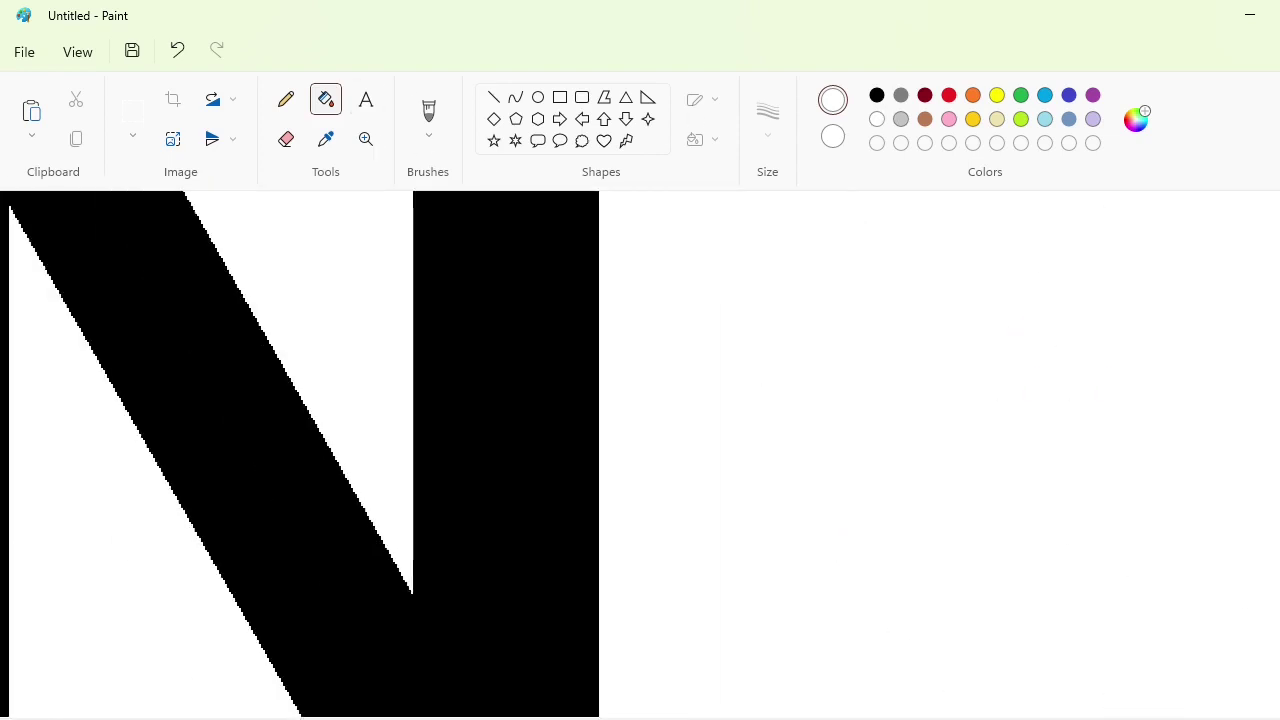
{"action": "scroll", "coordinate": [852, 596], "scroll_direction": "down", "scroll_amount": 2}
{"action": "key", "text": "ctrl+v"}
{"action": "left_click_drag", "start_coordinate": [367, 648], "coordinate": [681, 293]}
{"action": "left_click_drag", "start_coordinate": [826, 437], "coordinate": [662, 420]}
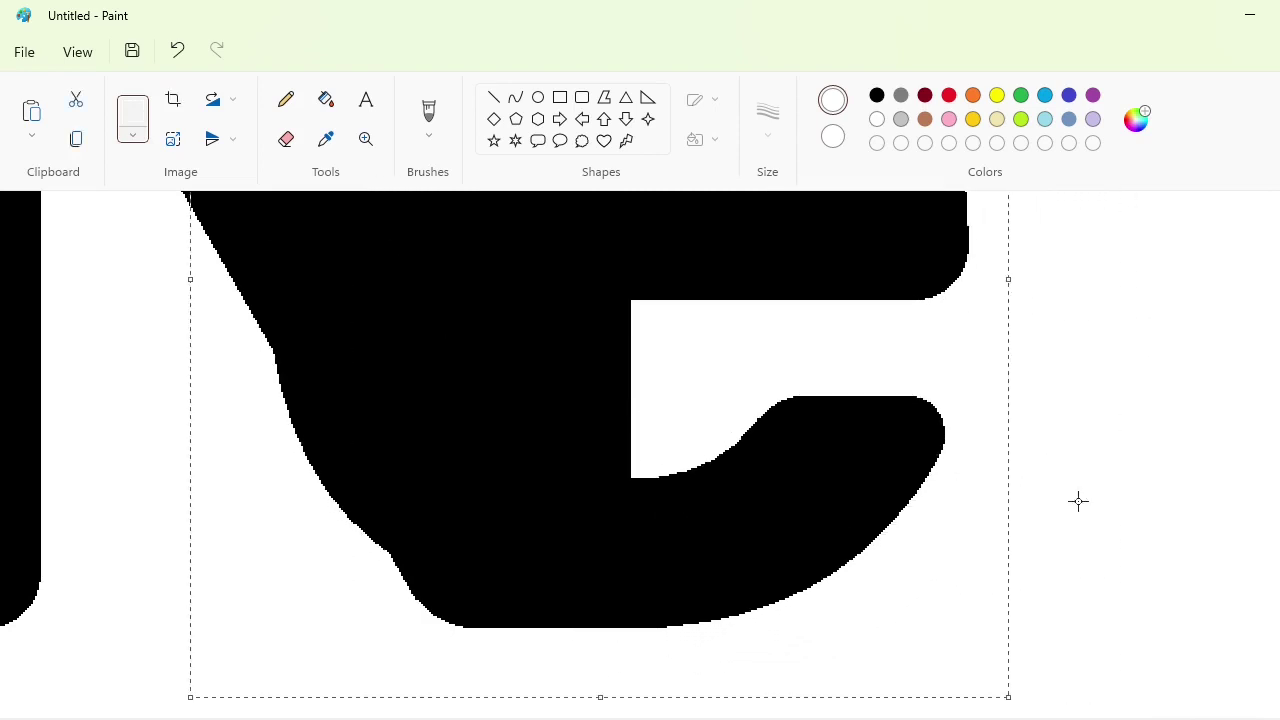
{"action": "scroll", "coordinate": [1078, 502], "scroll_direction": "up", "scroll_amount": 1}
{"action": "scroll", "coordinate": [1078, 502], "scroll_direction": "down", "scroll_amount": 1}
{"action": "scroll", "coordinate": [1078, 502], "scroll_direction": "up", "scroll_amount": 3}
{"action": "key", "text": "Right"}
{"action": "key", "text": "Right"}
{"action": "key", "text": "Right"}
{"action": "key", "text": "Right"}
{"action": "key", "text": "Right"}
{"action": "key", "text": "Right"}
{"action": "key", "text": "Right"}
{"action": "key", "text": "Right"}
{"action": "key", "text": "Right"}
{"action": "key", "text": "Right"}
{"action": "scroll", "coordinate": [1146, 608], "scroll_direction": "down", "scroll_amount": 1}
{"action": "left_click", "coordinate": [1093, 669]}
{"action": "key", "text": "ctrl+z"}
{"action": "key", "text": "ctrl+z"}
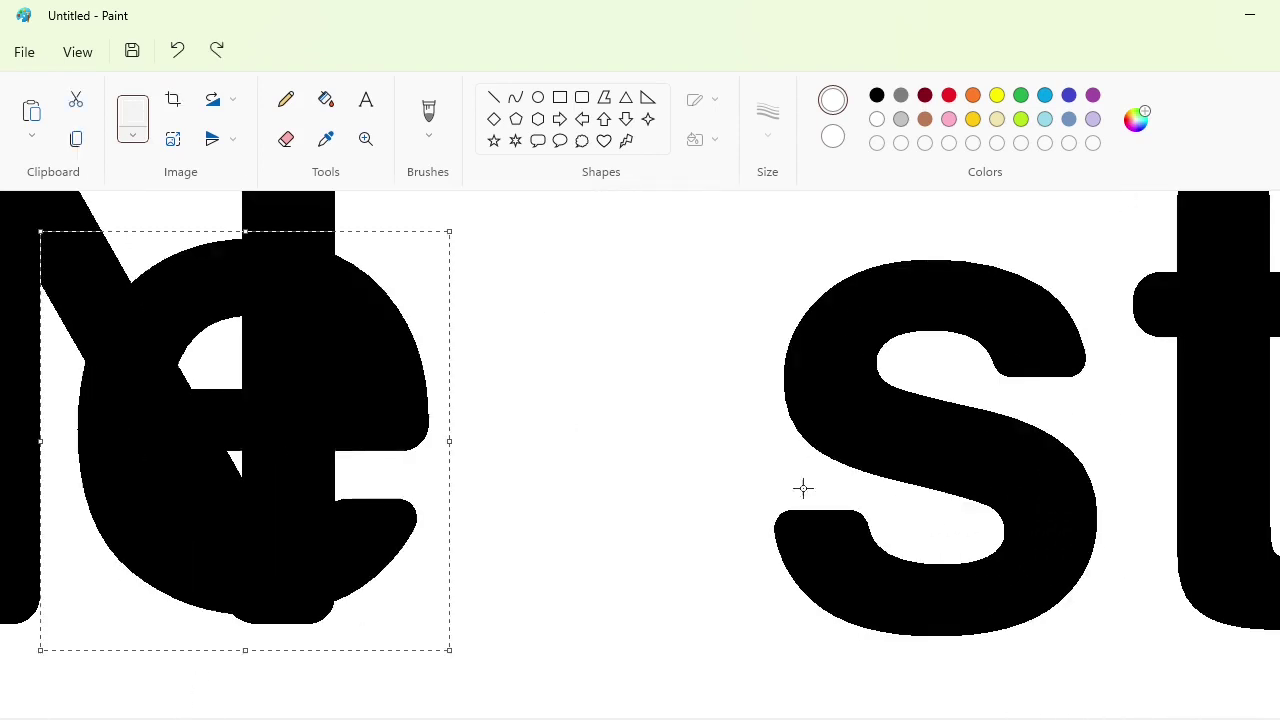
Step: Position the pasted e close to the N's right stem, with its lower edge on the N's baseline
{"action": "key", "text": "Right"}
{"action": "key", "text": "Right"}
{"action": "key", "text": "Right"}
{"action": "key", "text": "Right"}
{"action": "key", "text": "Right"}
{"action": "key", "text": "Right"}
{"action": "key", "text": "Right"}
{"action": "key", "text": "Right"}
{"action": "key", "text": "Right"}
{"action": "key", "text": "Right"}
{"action": "key", "text": "Right"}
{"action": "key", "text": "Right"}
{"action": "key", "text": "Right"}
{"action": "key", "text": "Right"}
{"action": "key", "text": "Right"}
{"action": "key", "text": "Right"}
{"action": "key", "text": "Right"}
{"action": "key", "text": "Right"}
{"action": "key", "text": "Right"}
{"action": "key", "text": "Right"}
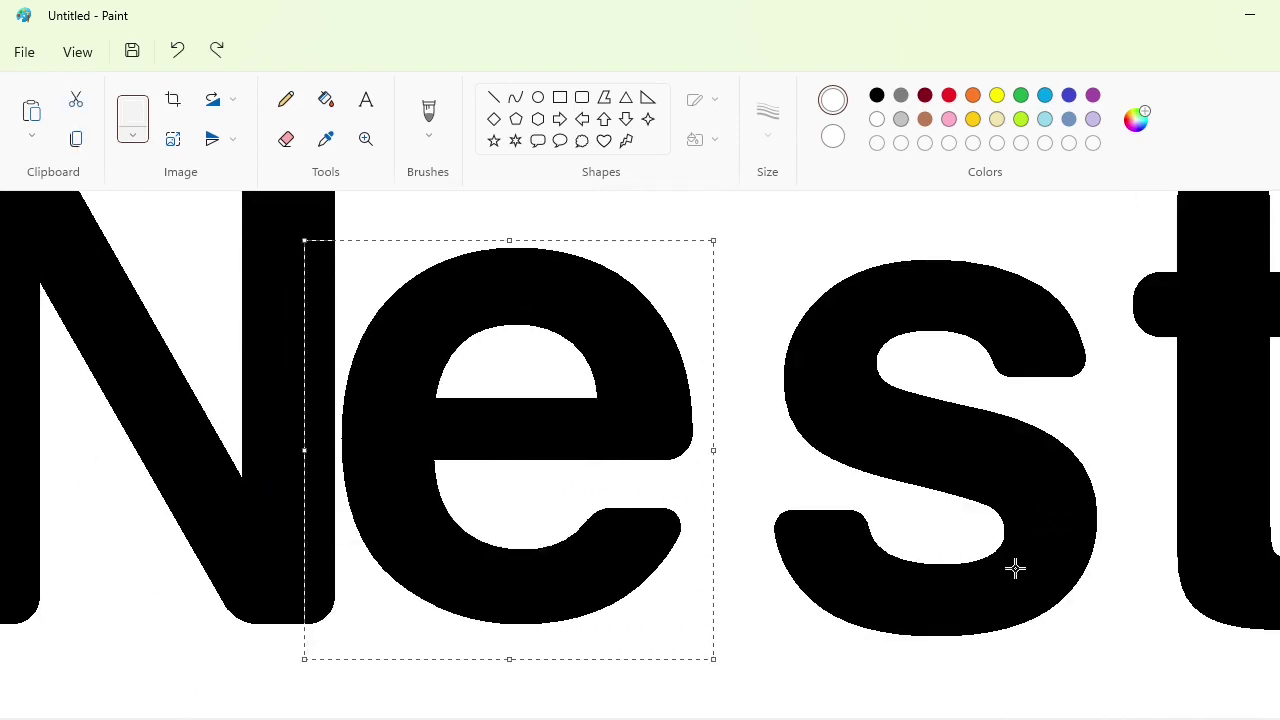
{"action": "left_click", "coordinate": [1015, 568]}
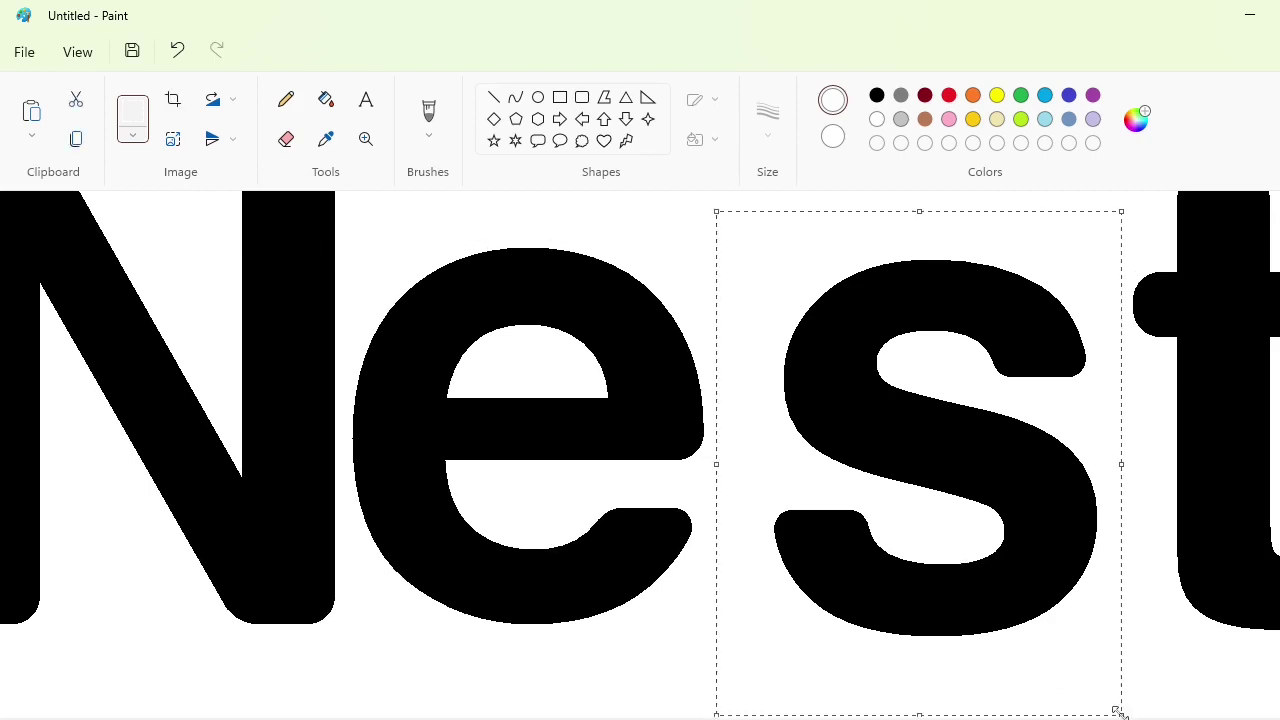
Step: Cut the selected s, paste it and place it close to the e on the same baseline
{"action": "key", "text": "ctrl+x"}
{"action": "key", "text": "ctrl+v"}
{"action": "left_click_drag", "start_coordinate": [267, 486], "coordinate": [627, 489]}
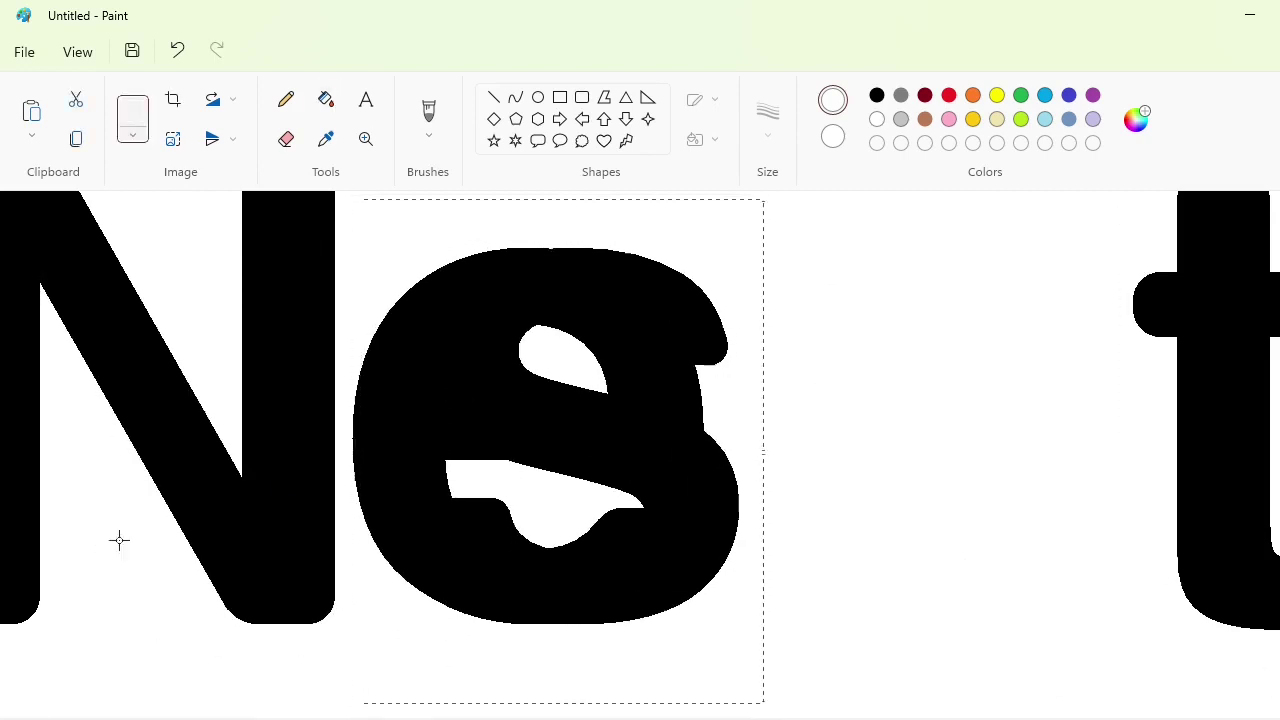
{"action": "key", "text": "Right"}
{"action": "key", "text": "Right"}
{"action": "key", "text": "Right"}
{"action": "key", "text": "Right"}
{"action": "key", "text": "Right"}
{"action": "key", "text": "Right"}
{"action": "key", "text": "Right"}
{"action": "key", "text": "Right"}
{"action": "key", "text": "Right"}
{"action": "key", "text": "Right"}
{"action": "key", "text": "Right"}
{"action": "key", "text": "Right"}
{"action": "key", "text": "Right"}
{"action": "key", "text": "Right"}
{"action": "key", "text": "Right"}
{"action": "key", "text": "Right"}
{"action": "key", "text": "Right"}
{"action": "key", "text": "Right"}
{"action": "key", "text": "Right"}
{"action": "key", "text": "Right"}
{"action": "key", "text": "Left"}
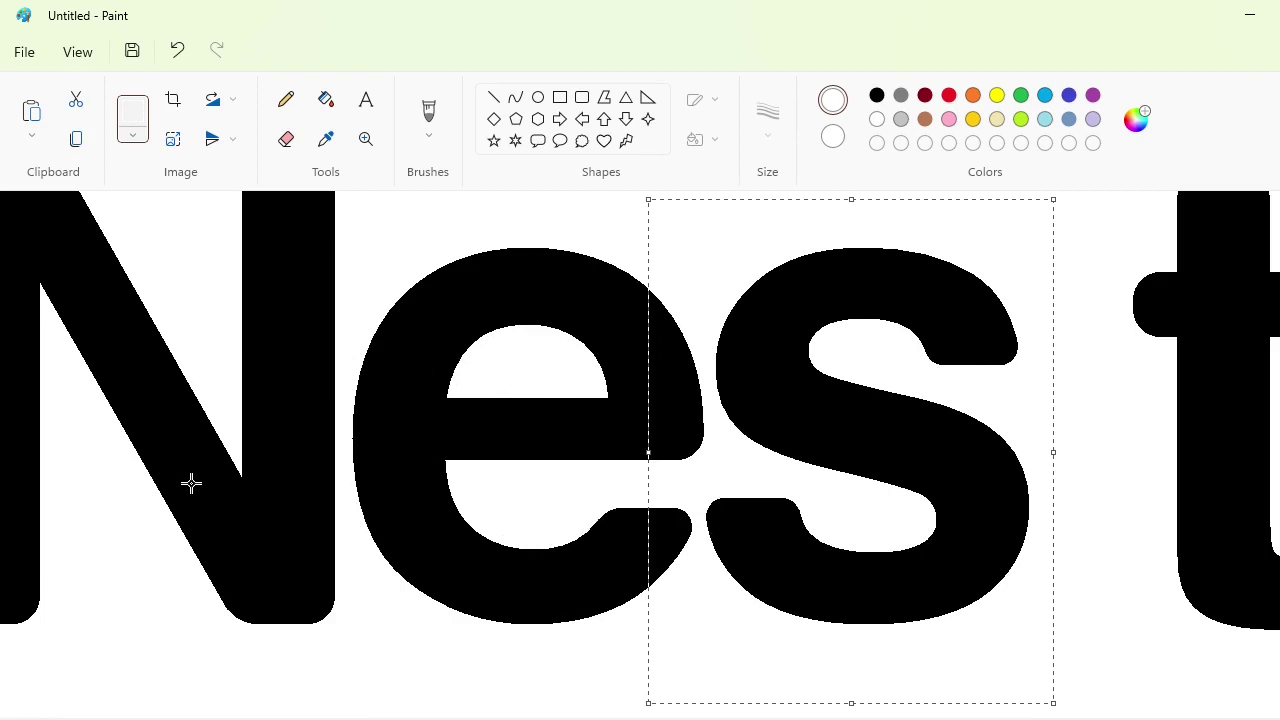
Step: Cut the t, paste it and place it close to the s, with its lower edge on the common baseline
{"action": "scroll", "coordinate": [751, 663], "scroll_direction": "right", "scroll_amount": 5}
{"action": "scroll", "coordinate": [751, 663], "scroll_direction": "up", "scroll_amount": 1}
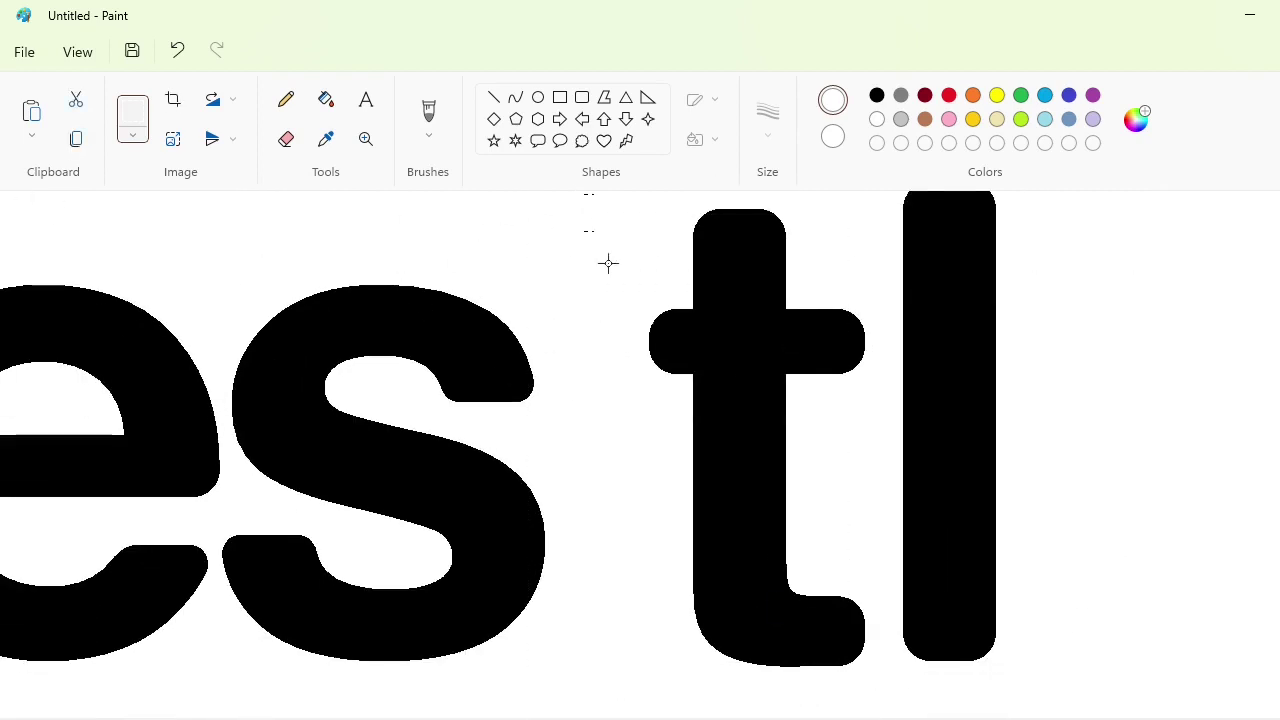
{"action": "left_click_drag", "start_coordinate": [889, 698], "coordinate": [889, 698]}
{"action": "key", "text": "ctrl+x"}
{"action": "key", "text": "ctrl+v"}
{"action": "key", "text": "Right"}
{"action": "key", "text": "Right"}
{"action": "key", "text": "Right"}
{"action": "key", "text": "Right"}
{"action": "key", "text": "Right"}
{"action": "key", "text": "Right"}
{"action": "key", "text": "Right"}
{"action": "key", "text": "Right"}
{"action": "key", "text": "Right"}
{"action": "key", "text": "Right"}
{"action": "key", "text": "Right"}
{"action": "key", "text": "Right"}
{"action": "key", "text": "Up"}
{"action": "key", "text": "Up"}
{"action": "key", "text": "Up"}
{"action": "key", "text": "Up"}
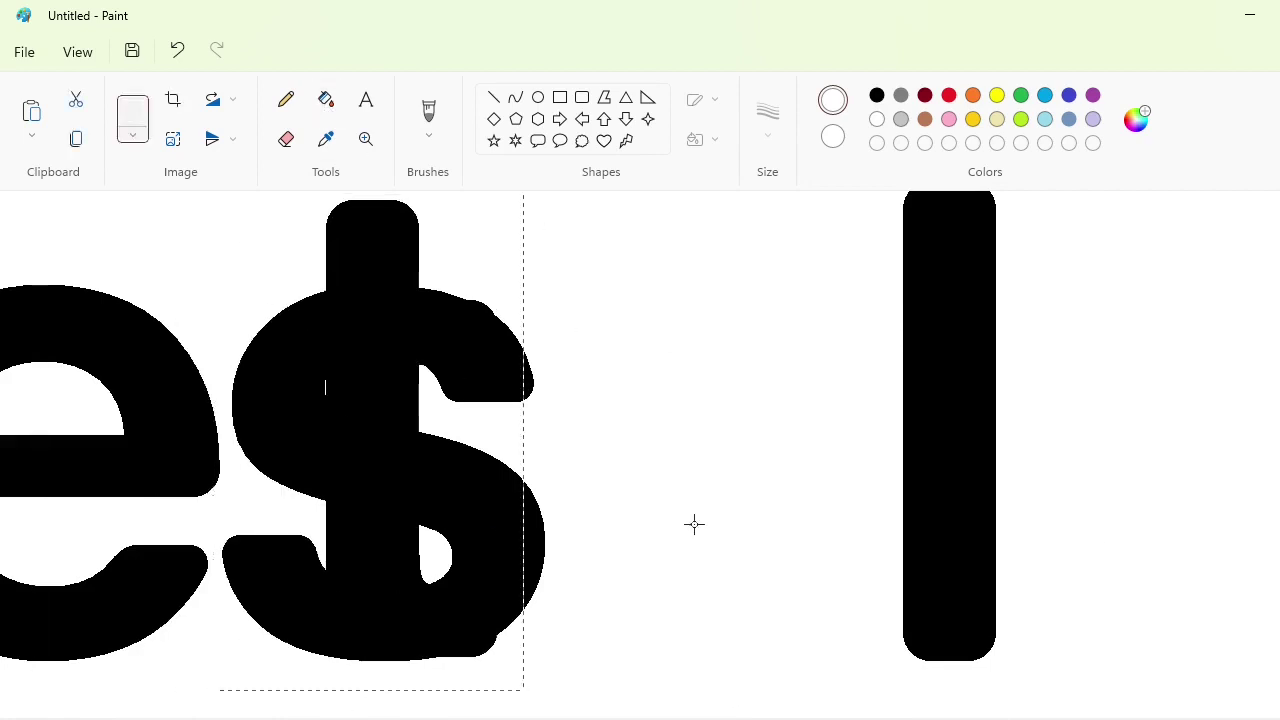
{"action": "key", "text": "Down"}
{"action": "key", "text": "Right"}
{"action": "key", "text": "Right"}
{"action": "key", "text": "Right"}
{"action": "key", "text": "Right"}
{"action": "key", "text": "Right"}
{"action": "key", "text": "Right"}
{"action": "key", "text": "Right"}
{"action": "key", "text": "Right"}
{"action": "key", "text": "Right"}
{"action": "key", "text": "Right"}
{"action": "key", "text": "Right"}
{"action": "key", "text": "Right"}
{"action": "key", "text": "Right"}
{"action": "key", "text": "Right"}
{"action": "key", "text": "Right"}
{"action": "key", "text": "Right"}
{"action": "key", "text": "Right"}
{"action": "key", "text": "Right"}
{"action": "key", "text": "Right"}
{"action": "key", "text": "Right"}
{"action": "key", "text": "Right"}
{"action": "left_click", "coordinate": [1000, 548]}
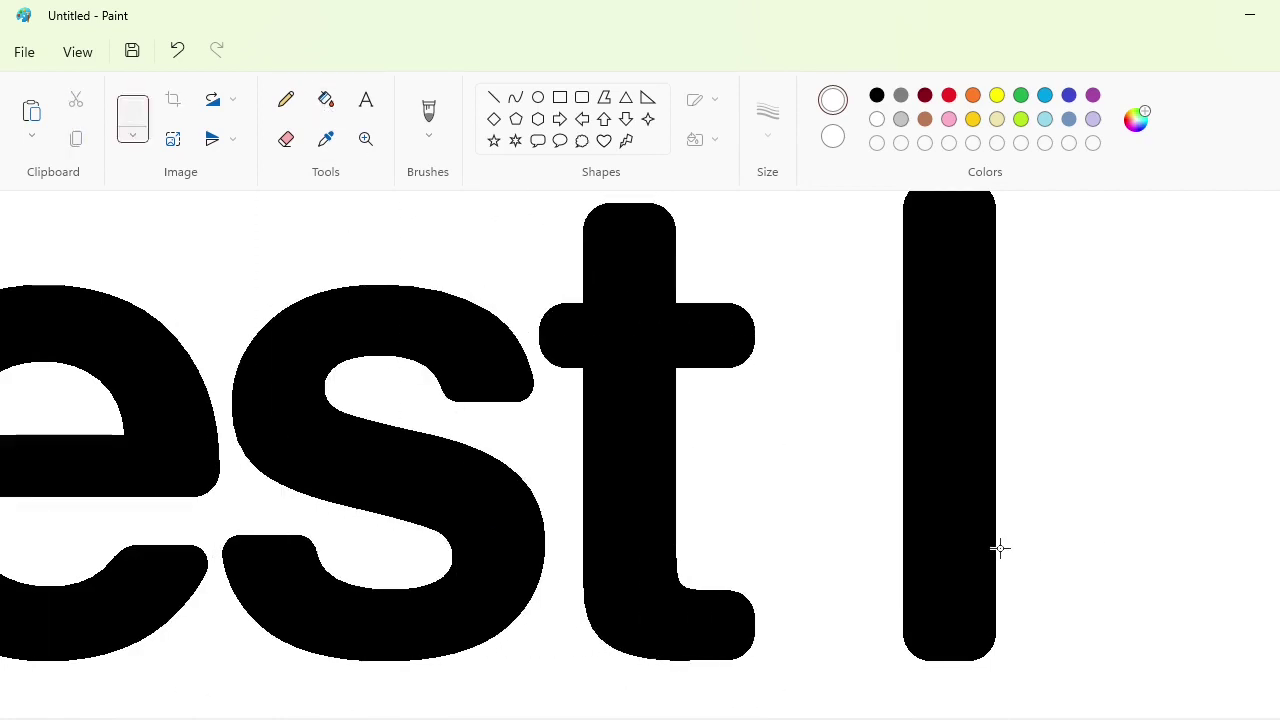
Step: Copy the l, clear the original with a white fill, and place the pasted l close to the t on the baseline
{"action": "scroll", "coordinate": [1000, 548], "scroll_direction": "up", "scroll_amount": 1}
{"action": "key", "text": "ctrl+c"}
{"action": "left_click", "coordinate": [326, 99]}
{"action": "left_click", "coordinate": [928, 448]}
{"action": "key", "text": "ctrl+v"}
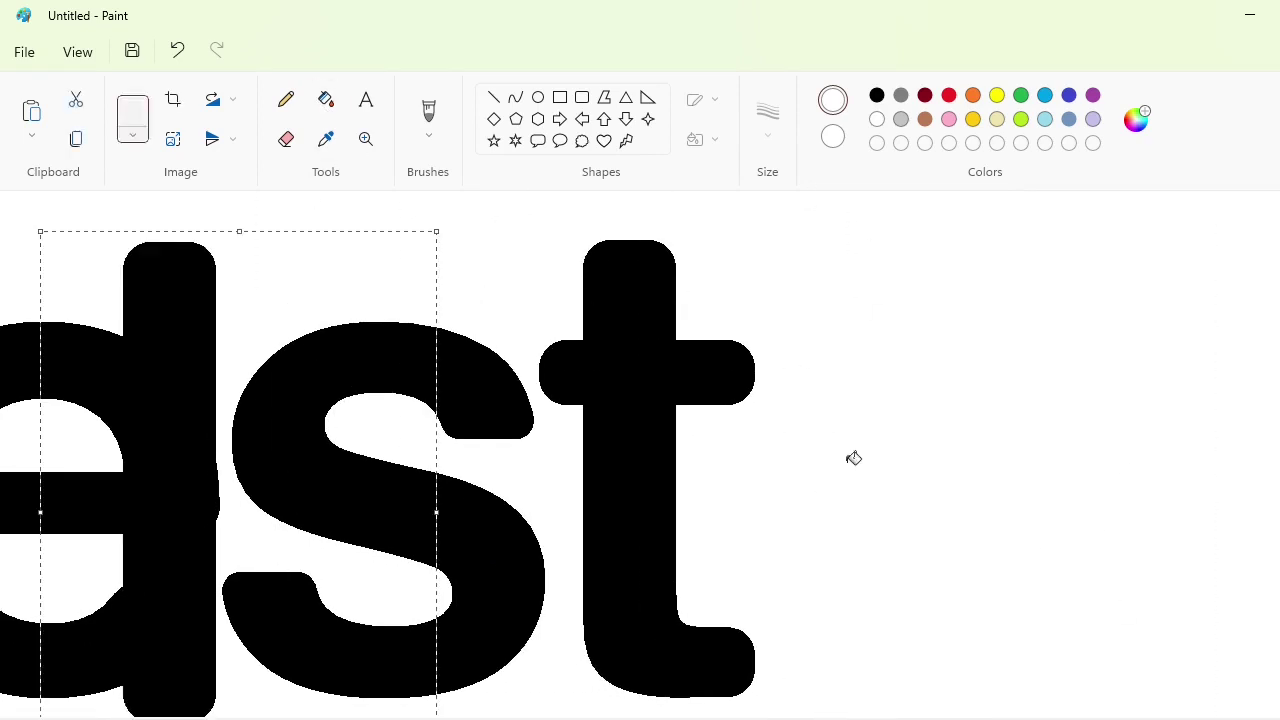
{"action": "left_click_drag", "start_coordinate": [211, 506], "coordinate": [750, 483]}
{"action": "key", "text": "Right"}
{"action": "key", "text": "Right"}
{"action": "key", "text": "Right"}
{"action": "key", "text": "Right"}
{"action": "key", "text": "Right"}
{"action": "key", "text": "Right"}
{"action": "key", "text": "Right"}
{"action": "key", "text": "Right"}
{"action": "key", "text": "Right"}
{"action": "key", "text": "Right"}
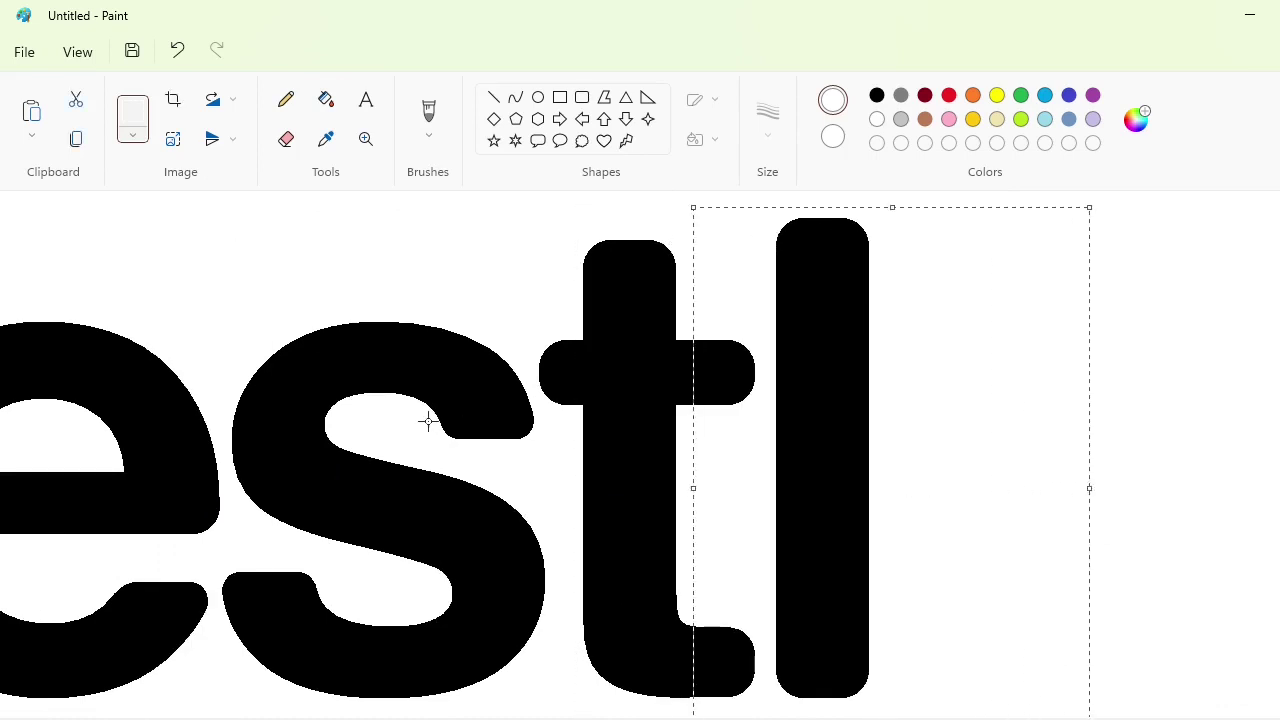
{"action": "left_click", "coordinate": [429, 420]}
Step: Copy the e beside the N and paste it close after the l on the same baseline
{"action": "scroll", "coordinate": [454, 324], "scroll_direction": "left", "scroll_amount": 4}
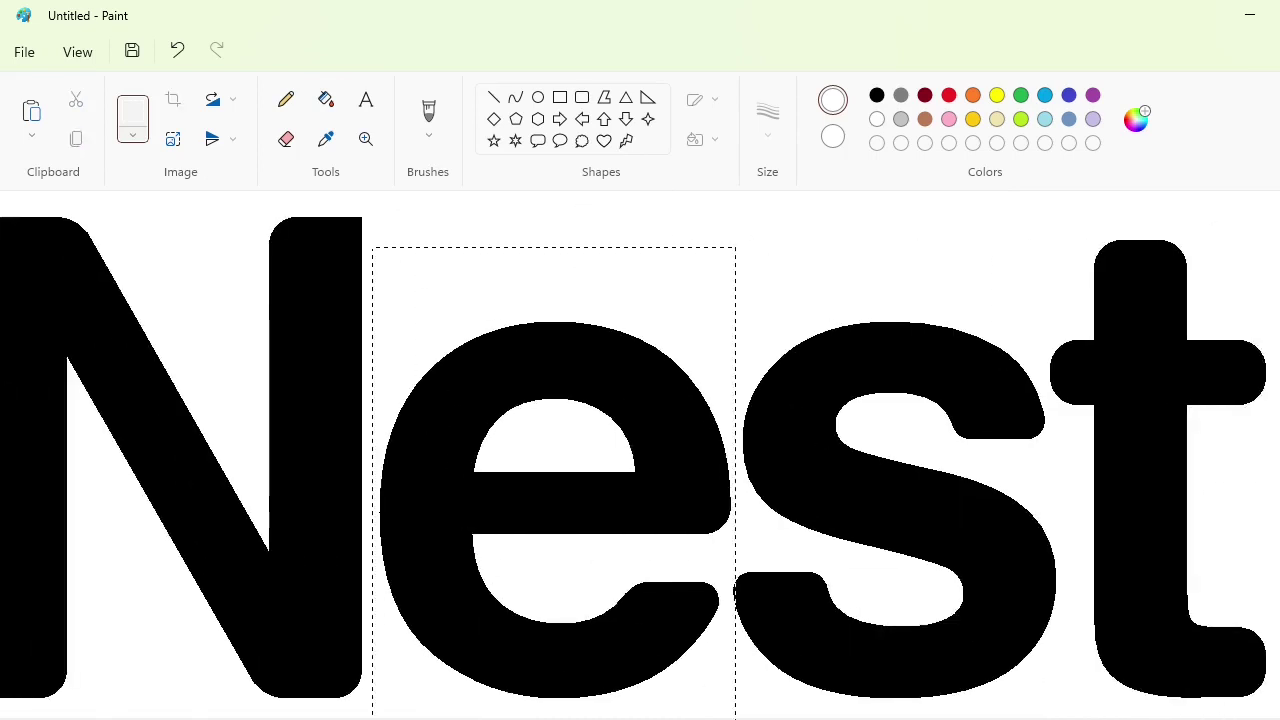
{"action": "left_click_drag", "start_coordinate": [735, 718], "coordinate": [746, 719]}
{"action": "key", "text": "ctrl+c"}
{"action": "left_click", "coordinate": [973, 625]}
{"action": "scroll", "coordinate": [973, 625], "scroll_direction": "right", "scroll_amount": 6}
{"action": "key", "text": "ctrl+v"}
{"action": "left_click_drag", "start_coordinate": [149, 506], "coordinate": [557, 522]}
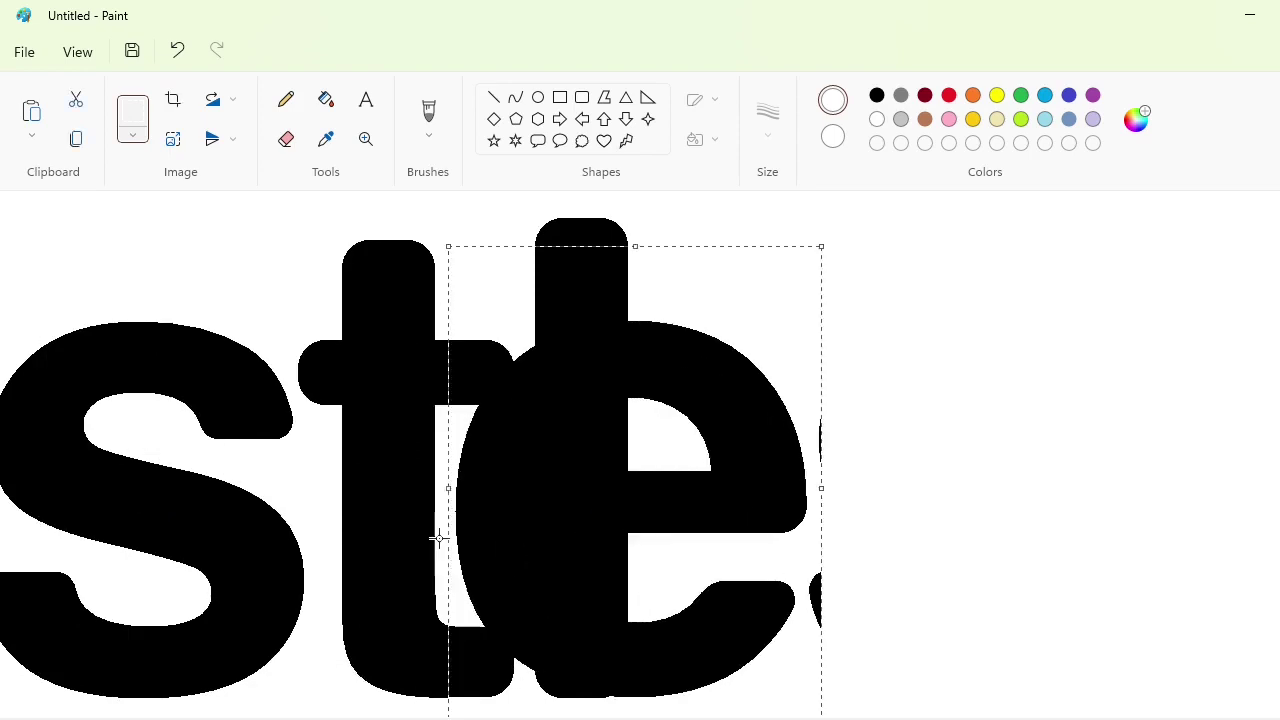
{"action": "key", "text": "Left"}
{"action": "key", "text": "Right"}
{"action": "key", "text": "Right"}
{"action": "key", "text": "Right"}
{"action": "key", "text": "Right"}
{"action": "key", "text": "Right"}
{"action": "key", "text": "Right"}
{"action": "key", "text": "Right"}
{"action": "key", "text": "Right"}
{"action": "key", "text": "Right"}
{"action": "key", "text": "Right"}
{"action": "key", "text": "Right"}
{"action": "key", "text": "Right"}
{"action": "key", "text": "Right"}
{"action": "key", "text": "Right"}
{"action": "key", "text": "Right"}
{"action": "key", "text": "Right"}
{"action": "key", "text": "Right"}
{"action": "key", "text": "Right"}
{"action": "key", "text": "Right"}
{"action": "key", "text": "Right"}
{"action": "key", "text": "Left"}
Step: Erase the leftover s fragments beside the final e
{"action": "left_click", "coordinate": [326, 99]}
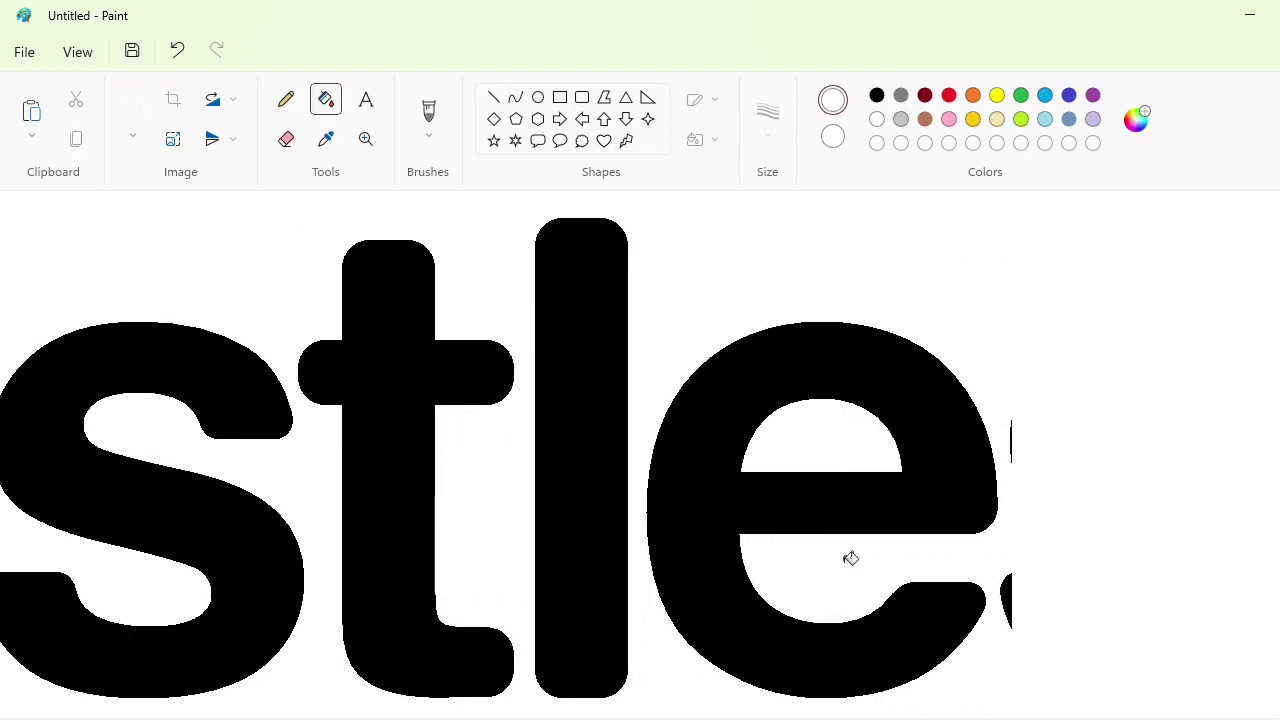
{"action": "left_click", "coordinate": [286, 139]}
{"action": "left_click_drag", "start_coordinate": [1000, 716], "coordinate": [661, 708]}
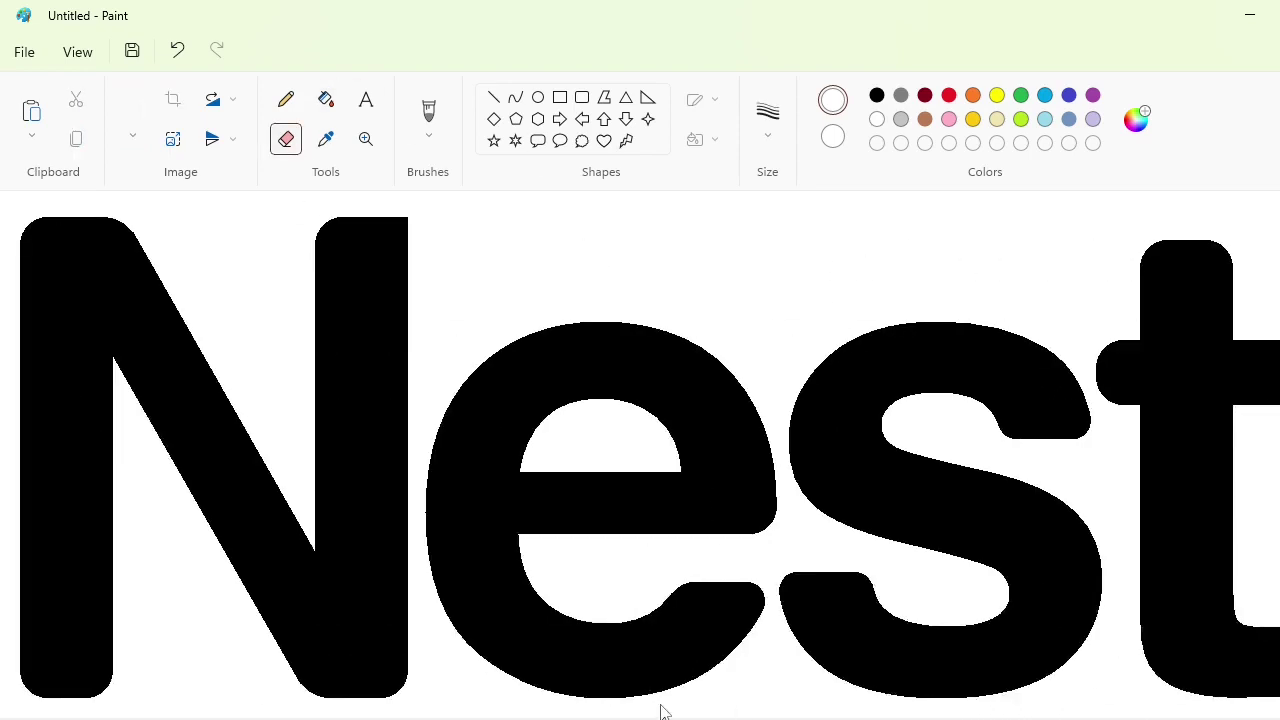
Step: Draw two parallel black horizontal lines from the upper part of the N's right stem across the e and s, ending before the t
{"action": "left_click_drag", "start_coordinate": [409, 219], "coordinate": [1111, 219]}
{"action": "left_click", "coordinate": [379, 226]}
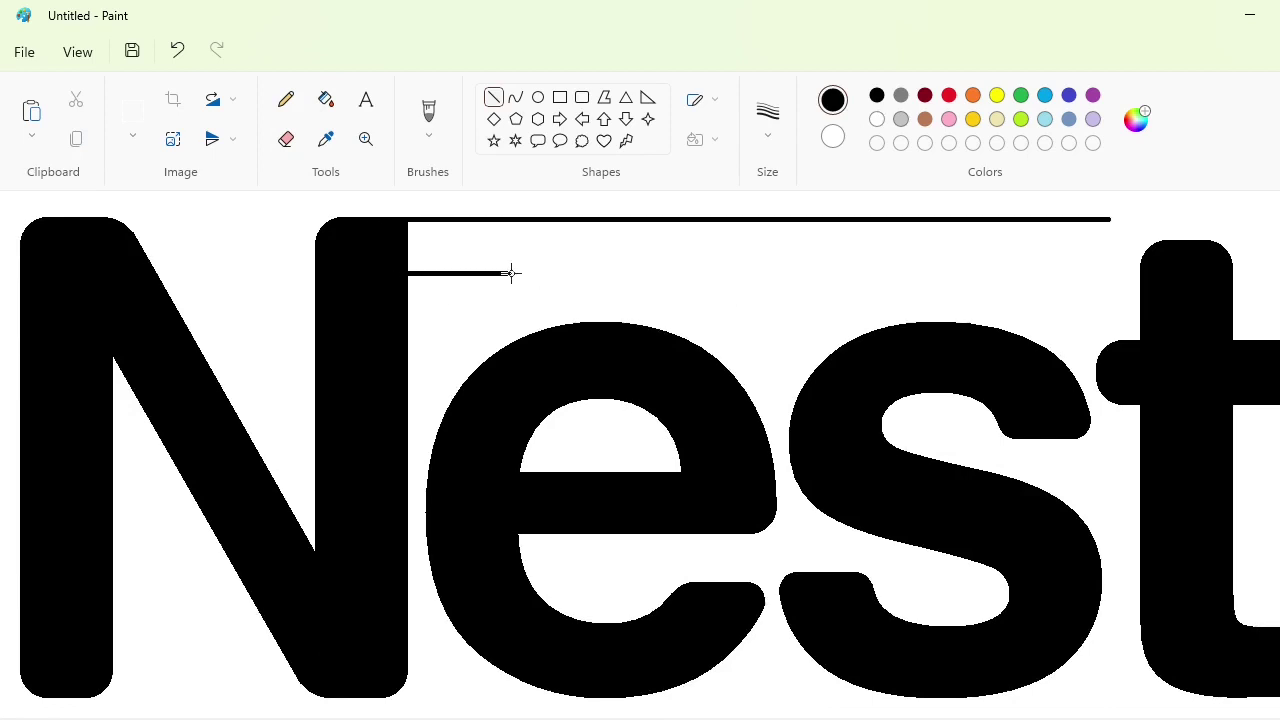
{"action": "left_click_drag", "start_coordinate": [511, 273], "coordinate": [932, 273]}
{"action": "left_click_drag", "start_coordinate": [1064, 273], "coordinate": [1111, 273]}
{"action": "key", "text": "Down"}
{"action": "key", "text": "Down"}
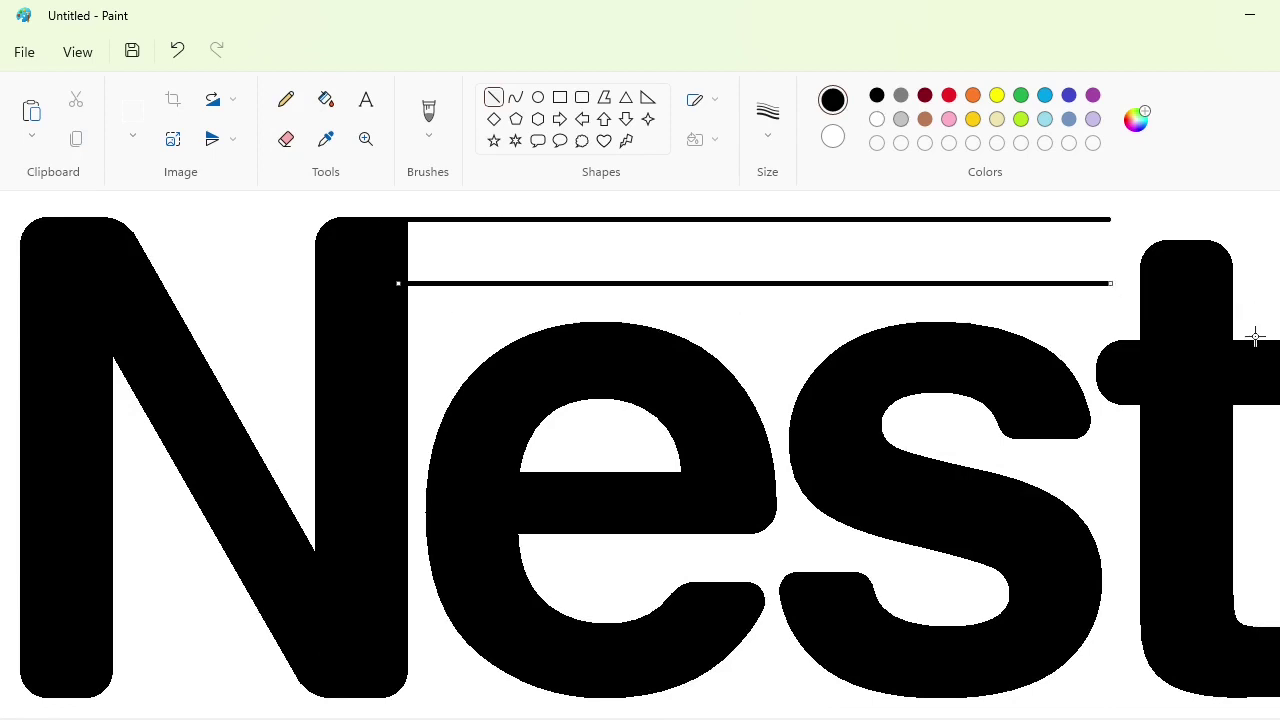
{"action": "left_click", "coordinate": [1255, 337]}
Step: Try to fill the band between the two lines black up to a vertical line short of their ends, and undo it
{"action": "left_click", "coordinate": [325, 99]}
{"action": "left_click", "coordinate": [591, 229]}
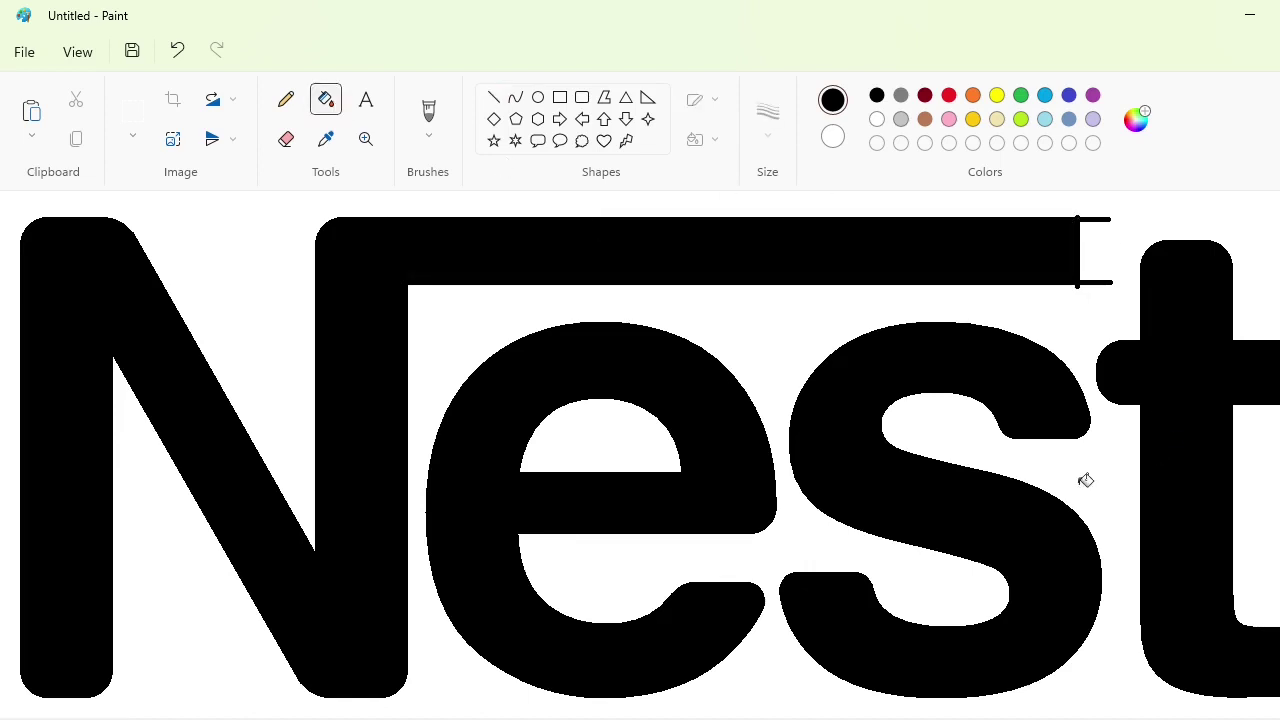
{"action": "left_click", "coordinate": [493, 97]}
{"action": "left_click", "coordinate": [877, 119]}
{"action": "key", "text": "ctrl+z"}
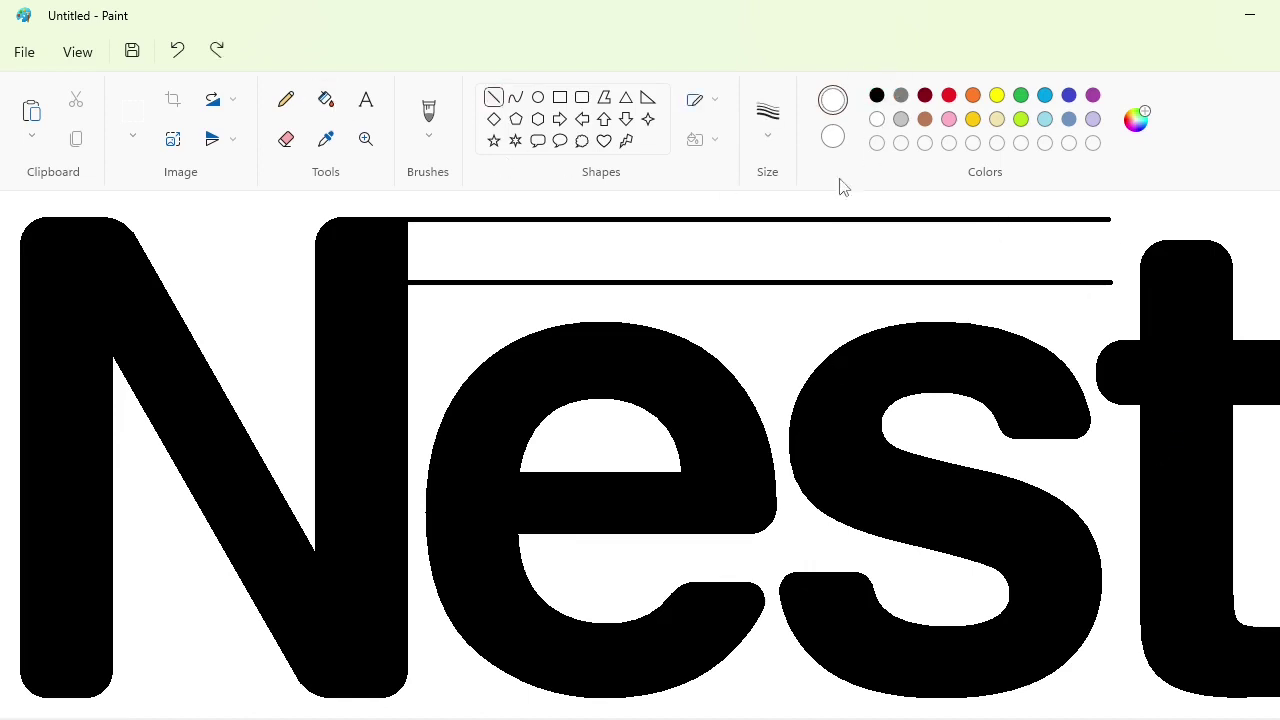
Step: Close the two lines at their far ends with a vertical black line and fill the band black
{"action": "left_click_drag", "start_coordinate": [1102, 222], "coordinate": [1108, 284]}
{"action": "left_click", "coordinate": [325, 99]}
{"action": "left_click", "coordinate": [569, 243]}
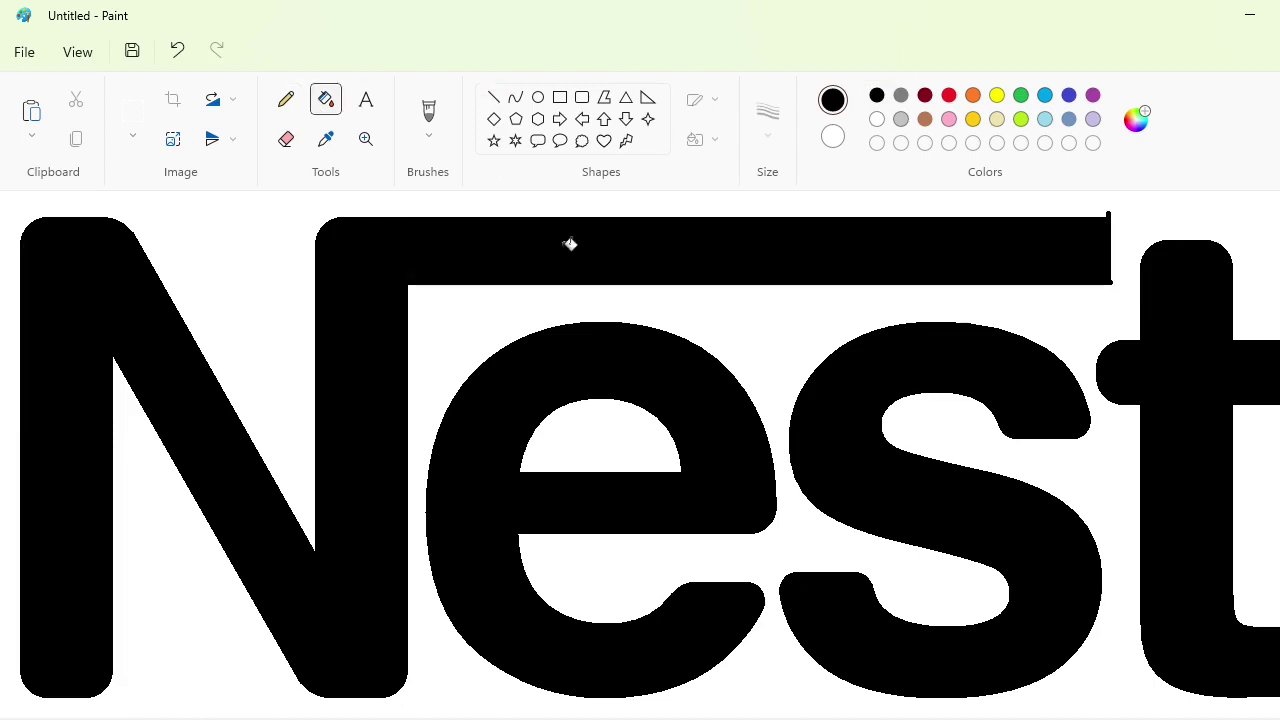
Step: Trim the uneven end of the bar square with a white vertical line and a white fill
{"action": "left_click", "coordinate": [877, 119]}
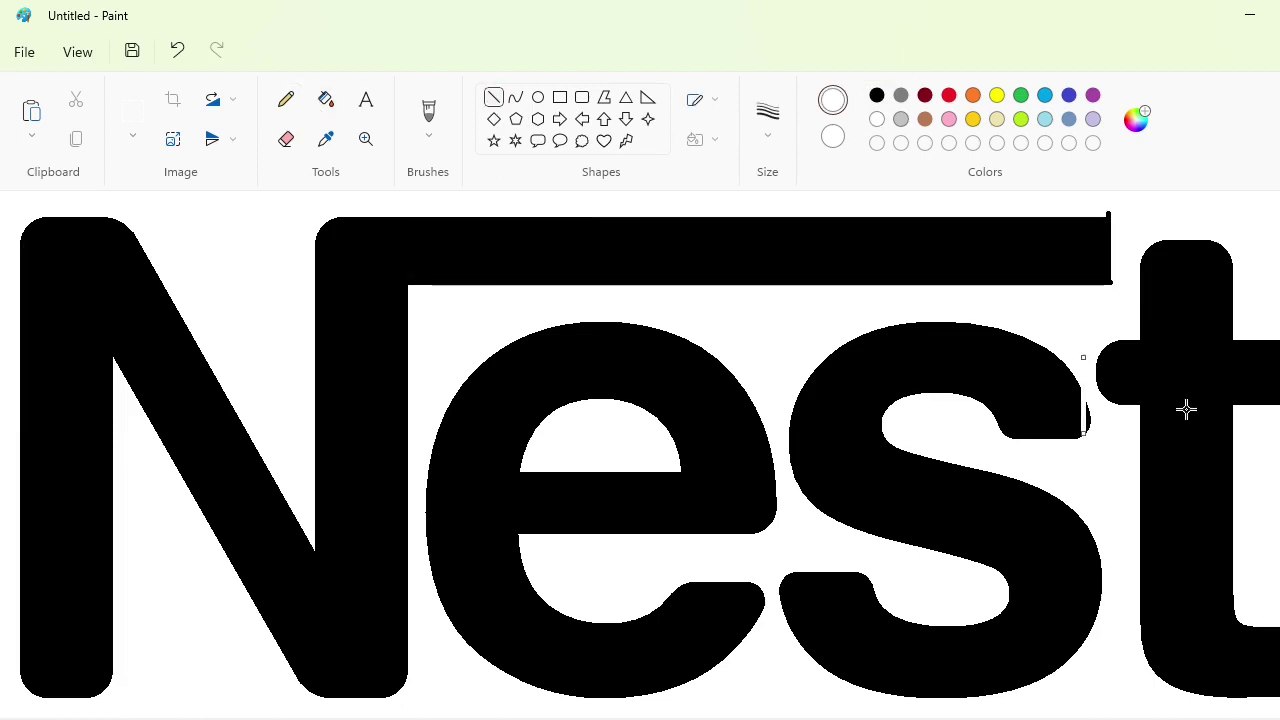
{"action": "left_click", "coordinate": [326, 99]}
{"action": "left_click", "coordinate": [1103, 250]}
Step: Place a copy of the purple guide circle inside the upper corner of the bar's free end, touching both edges
{"action": "scroll", "coordinate": [423, 540], "scroll_direction": "left", "scroll_amount": 2}
{"action": "scroll", "coordinate": [423, 540], "scroll_direction": "up", "scroll_amount": 2}
{"action": "left_click", "coordinate": [133, 110]}
{"action": "left_click_drag", "start_coordinate": [69, 271], "coordinate": [1071, 562]}
{"action": "scroll", "coordinate": [229, 400], "scroll_direction": "up", "scroll_amount": 3}
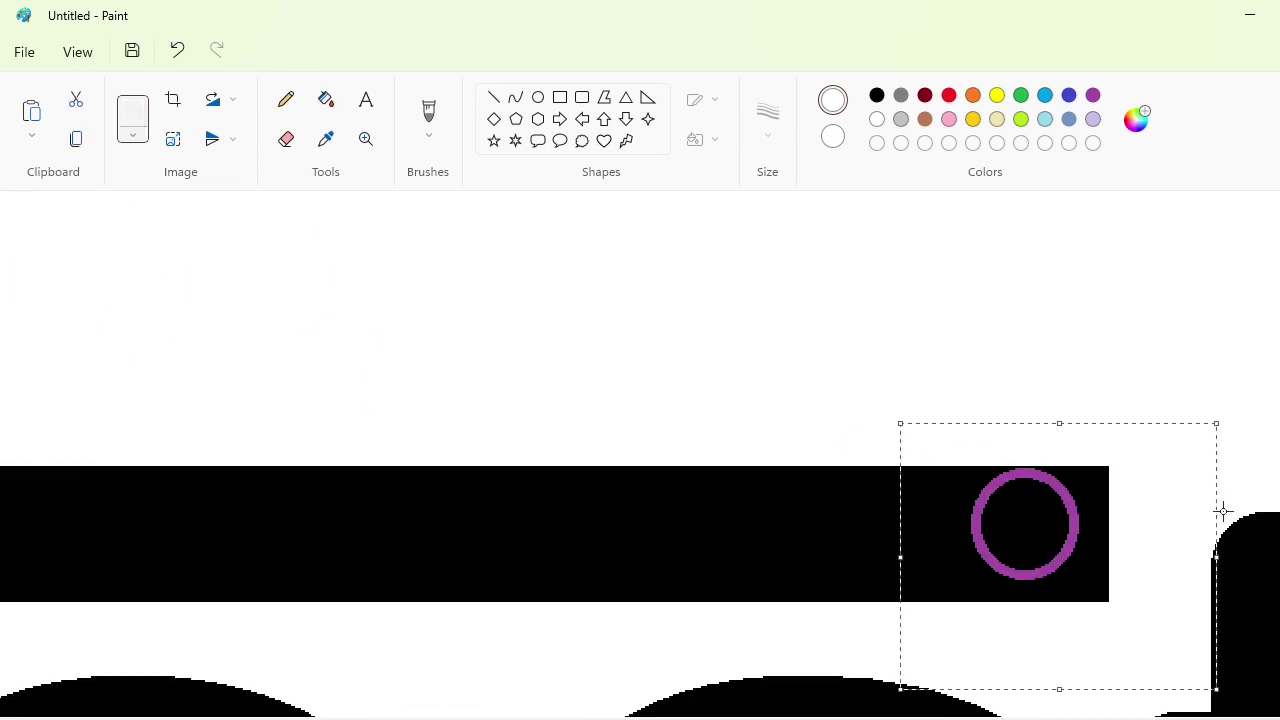
{"action": "key", "text": "Up"}
{"action": "key", "text": "Right"}
{"action": "key", "text": "Right"}
{"action": "key", "text": "Right"}
{"action": "key", "text": "Right"}
{"action": "key", "text": "Right"}
{"action": "key", "text": "Right"}
{"action": "key", "text": "Right"}
{"action": "key", "text": "Right"}
{"action": "key", "text": "Right"}
{"action": "key", "text": "Right"}
{"action": "key", "text": "Right"}
{"action": "key", "text": "Right"}
{"action": "key", "text": "Right"}
{"action": "key", "text": "Right"}
{"action": "key", "text": "Right"}
{"action": "left_click", "coordinate": [1275, 538]}
Step: Paste a second guide circle into the lower corner of the bar's free end, aligned below the first
{"action": "key", "text": "ctrl+v"}
{"action": "left_click_drag", "start_coordinate": [169, 310], "coordinate": [1019, 525]}
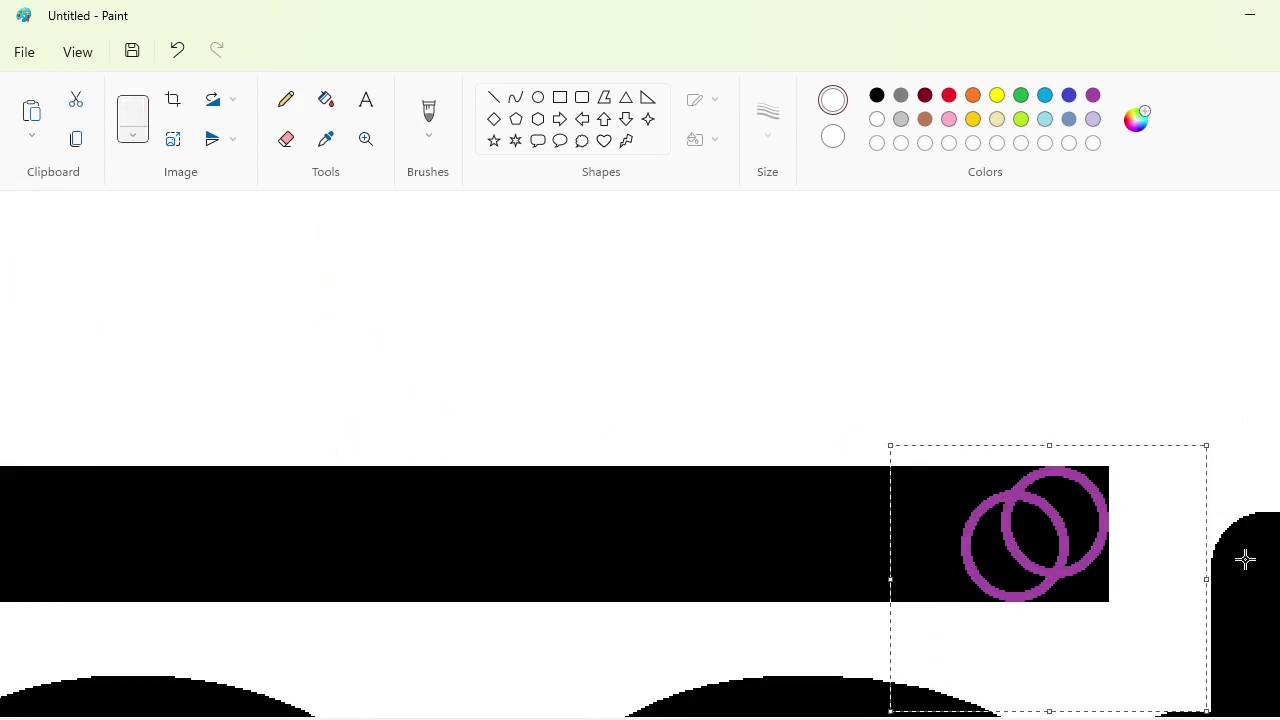
{"action": "key", "text": "Right"}
{"action": "key", "text": "Right"}
{"action": "key", "text": "Right"}
{"action": "key", "text": "Right"}
{"action": "key", "text": "Right"}
{"action": "key", "text": "Right"}
{"action": "key", "text": "Right"}
{"action": "key", "text": "Right"}
{"action": "key", "text": "Right"}
{"action": "key", "text": "Right"}
{"action": "key", "text": "Right"}
{"action": "key", "text": "Right"}
{"action": "key", "text": "Right"}
{"action": "key", "text": "Right"}
{"action": "left_click", "coordinate": [726, 394]}
Step: Round the bar's free end by filling the corners outside the guide circles white and the circle outlines black
{"action": "left_click", "coordinate": [326, 105]}
{"action": "left_click", "coordinate": [1100, 478]}
{"action": "left_click", "coordinate": [1100, 590]}
{"action": "left_click", "coordinate": [877, 95]}
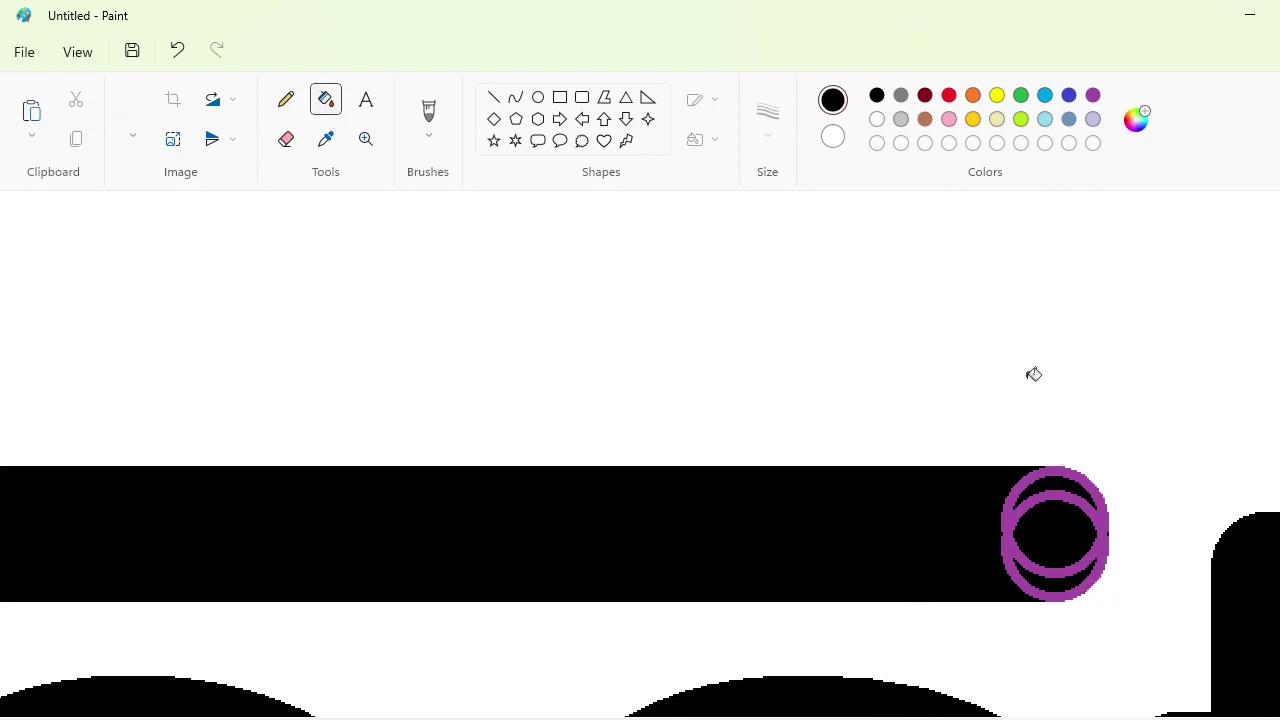
{"action": "left_click", "coordinate": [1091, 550]}
{"action": "scroll", "coordinate": [1134, 704], "scroll_direction": "down", "scroll_amount": 3}
{"action": "scroll", "coordinate": [640, 454], "scroll_direction": "right", "scroll_amount": 1}
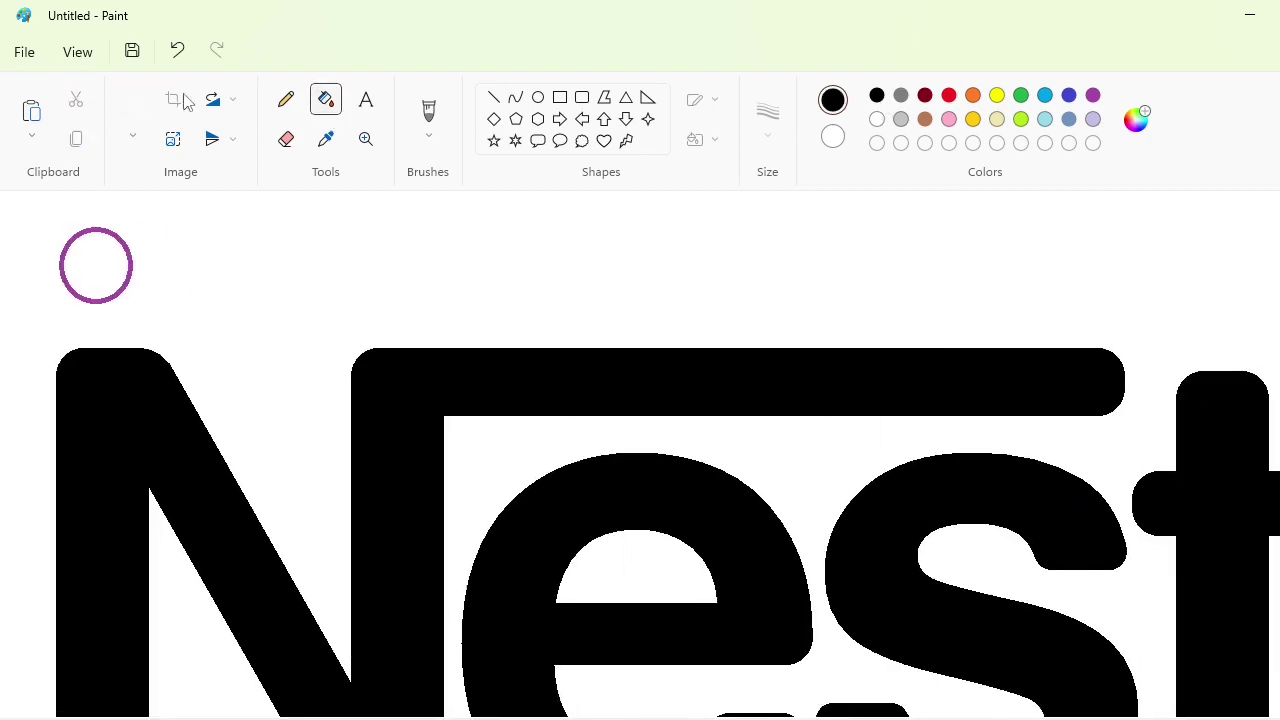
Step: Copy a straight section of the N's overhead bar and paste it as a separate piece
{"action": "left_click", "coordinate": [133, 109]}
{"action": "left_click_drag", "start_coordinate": [643, 321], "coordinate": [866, 437]}
{"action": "key", "text": "Escape"}
{"action": "scroll", "coordinate": [640, 454], "scroll_direction": "right", "scroll_amount": 5}
{"action": "scroll", "coordinate": [640, 454], "scroll_direction": "right", "scroll_amount": 2}
{"action": "key", "text": "ctrl+v"}
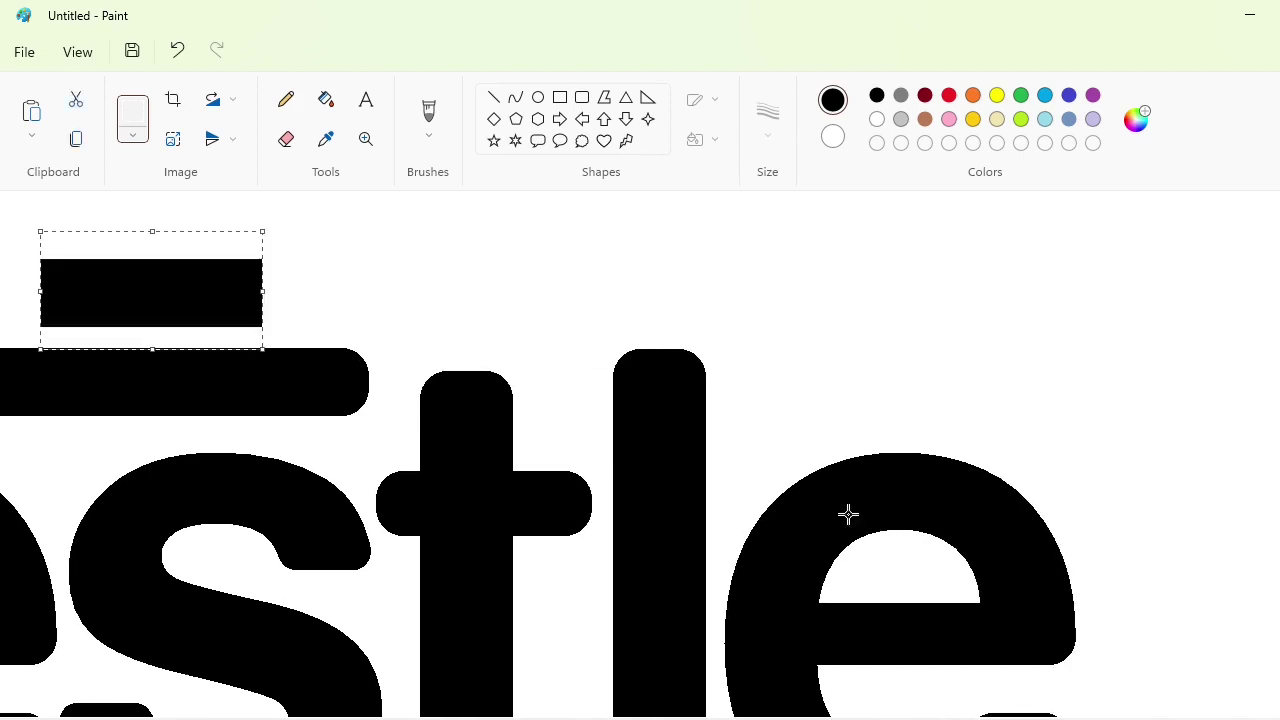
Step: Place the pasted bar section above the final e, level with the N's bar, and stretch it horizontally to beyond the letter's outer edge
{"action": "left_click_drag", "start_coordinate": [176, 291], "coordinate": [376, 377]}
{"action": "key", "text": "Down"}
{"action": "key", "text": "Down"}
{"action": "key", "text": "Down"}
{"action": "key", "text": "Right"}
{"action": "key", "text": "Right"}
{"action": "key", "text": "Right"}
{"action": "key", "text": "Right"}
{"action": "key", "text": "Right"}
{"action": "key", "text": "Right"}
{"action": "key", "text": "Right"}
{"action": "key", "text": "Right"}
{"action": "key", "text": "Right"}
{"action": "key", "text": "Right"}
{"action": "key", "text": "Right"}
{"action": "key", "text": "Right"}
{"action": "key", "text": "Right"}
{"action": "key", "text": "Right"}
{"action": "key", "text": "Right"}
{"action": "key", "text": "Right"}
{"action": "key", "text": "Right"}
{"action": "key", "text": "Right"}
{"action": "key", "text": "Right"}
{"action": "key", "text": "Right"}
{"action": "key", "text": "Right"}
{"action": "key", "text": "Right"}
{"action": "key", "text": "Right"}
{"action": "key", "text": "Right"}
{"action": "key", "text": "Right"}
{"action": "key", "text": "Right"}
{"action": "key", "text": "Right"}
{"action": "key", "text": "Right"}
{"action": "key", "text": "Right"}
{"action": "key", "text": "Right"}
{"action": "key", "text": "Right"}
{"action": "key", "text": "Right"}
{"action": "key", "text": "Right"}
{"action": "key", "text": "Right"}
{"action": "key", "text": "Right"}
{"action": "key", "text": "Right"}
{"action": "key", "text": "Right"}
{"action": "key", "text": "Right"}
{"action": "key", "text": "Right"}
{"action": "key", "text": "Right"}
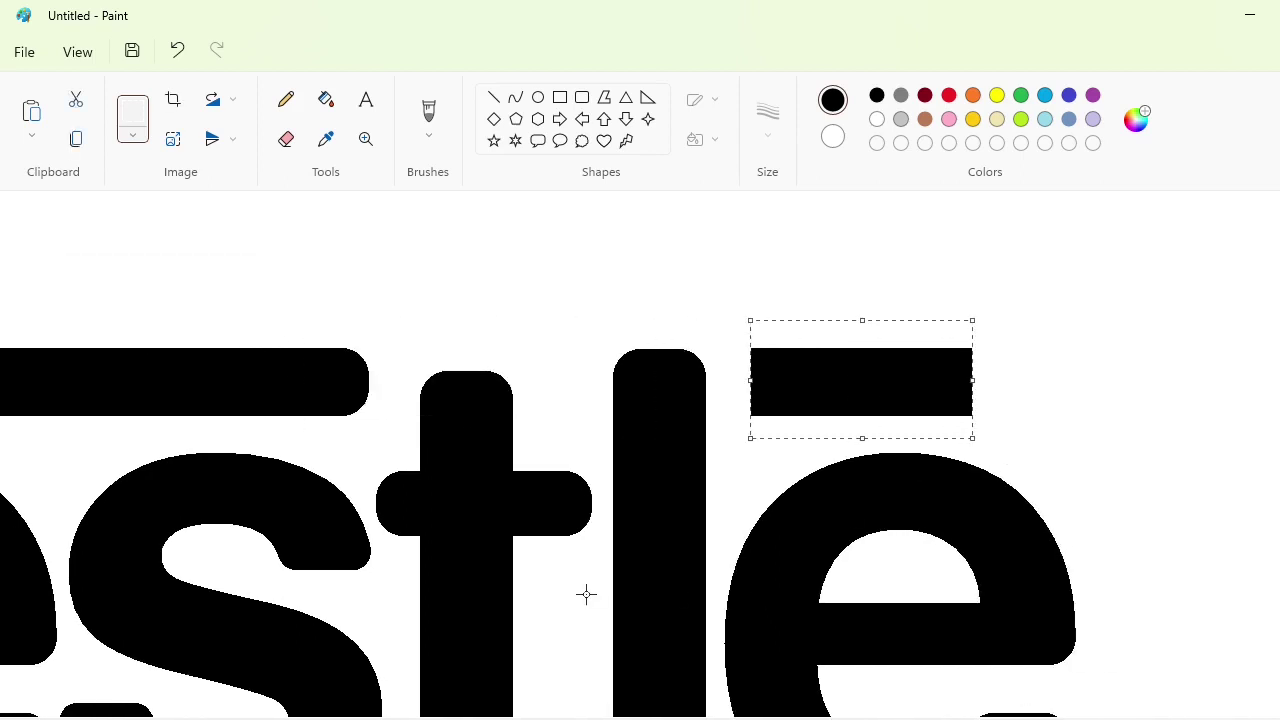
{"action": "key", "text": "Right"}
{"action": "key", "text": "Right"}
{"action": "key", "text": "Right"}
{"action": "left_click_drag", "start_coordinate": [975, 379], "coordinate": [1220, 380]}
{"action": "left_click", "coordinate": [1166, 534]}
Step: Paste a second bar section over the one above the final e, widen it, and align their lower edges to make a thicker block
{"action": "key", "text": "ctrl+v"}
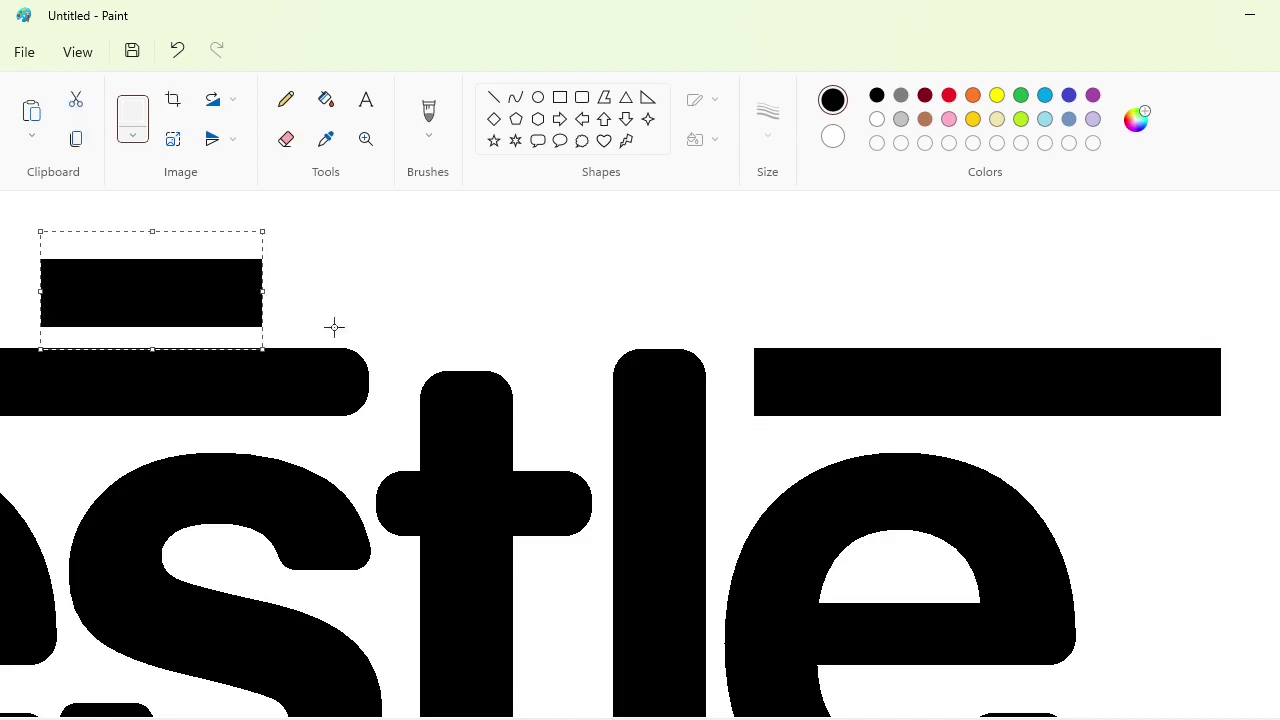
{"action": "left_click_drag", "start_coordinate": [159, 285], "coordinate": [873, 349]}
{"action": "left_click_drag", "start_coordinate": [977, 354], "coordinate": [1163, 372]}
{"action": "key", "text": "Down"}
{"action": "key", "text": "Down"}
{"action": "key", "text": "Down"}
{"action": "key", "text": "Down"}
{"action": "key", "text": "Down"}
{"action": "key", "text": "Down"}
{"action": "key", "text": "Down"}
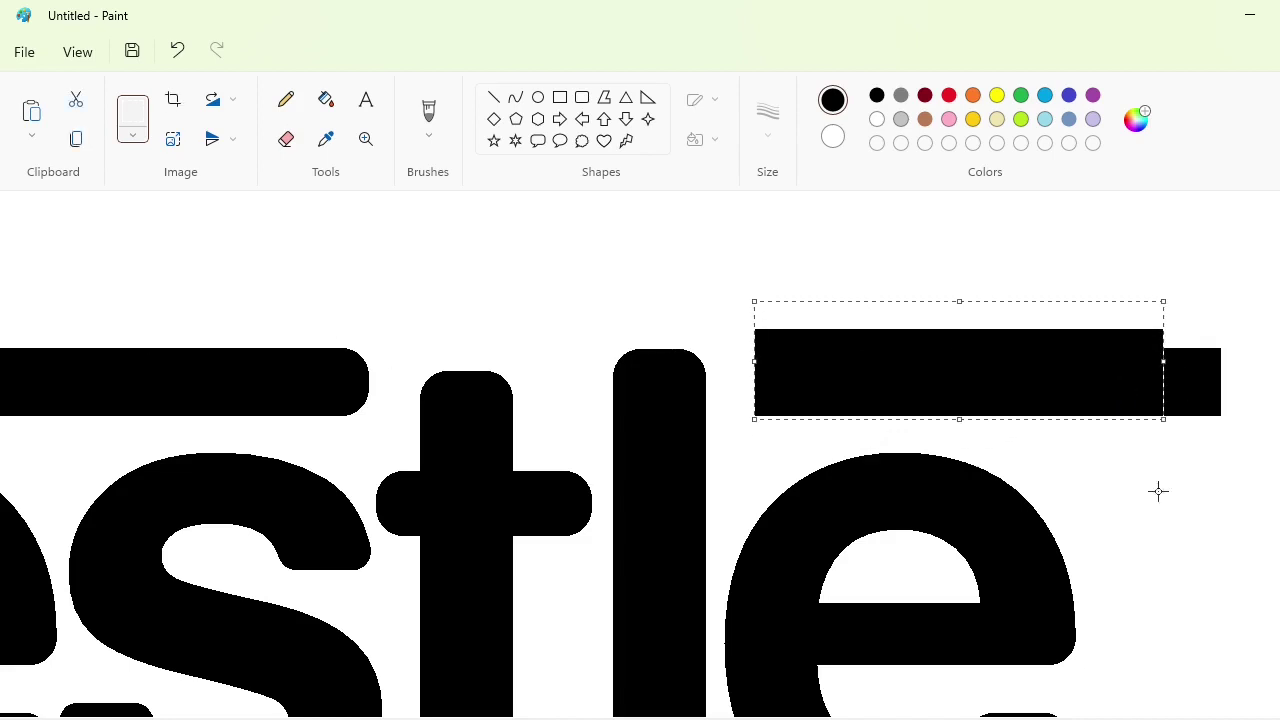
{"action": "left_click", "coordinate": [1177, 525]}
Step: Extend the t's stem up to the height of the N's bar with a copy of its rounded top
{"action": "scroll", "coordinate": [1063, 600], "scroll_direction": "up", "scroll_amount": 3}
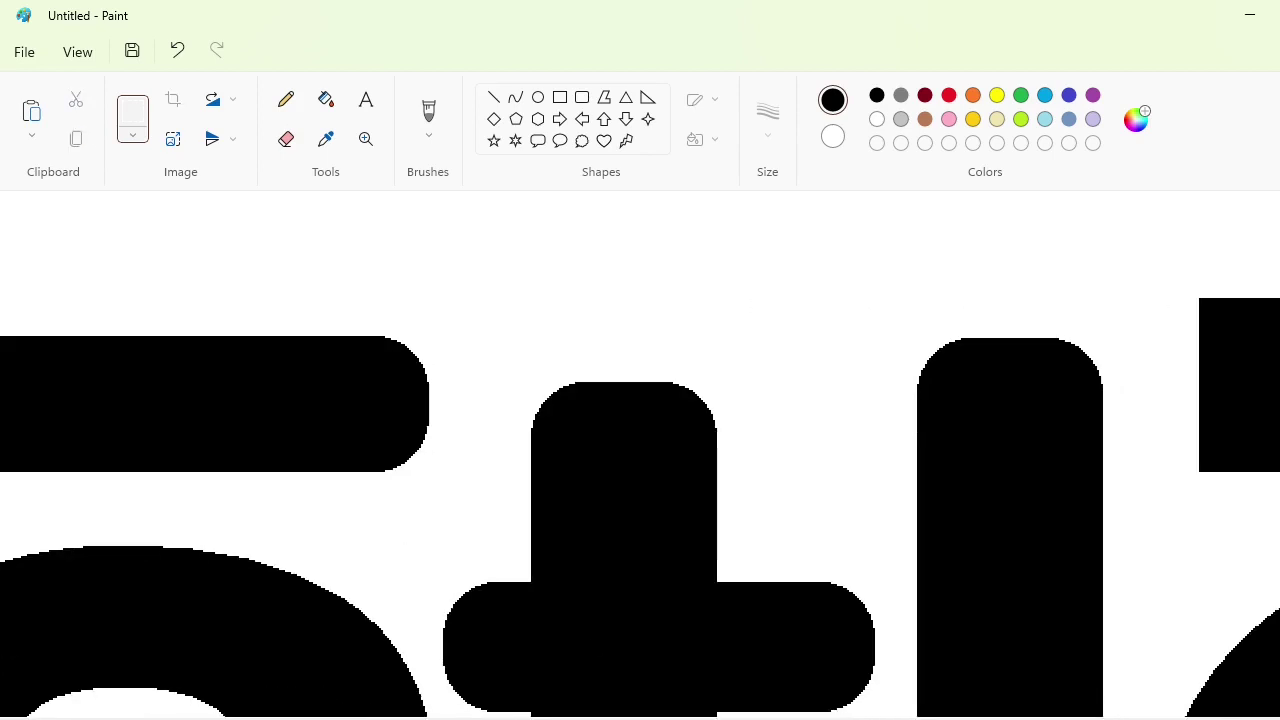
{"action": "left_click_drag", "start_coordinate": [787, 519], "coordinate": [801, 527]}
{"action": "key", "text": "ctrl+c"}
{"action": "key", "text": "ctrl+v"}
{"action": "key", "text": "Down"}
{"action": "key", "text": "Down"}
{"action": "key", "text": "Down"}
{"action": "key", "text": "Down"}
{"action": "key", "text": "Down"}
{"action": "key", "text": "Down"}
{"action": "key", "text": "Down"}
{"action": "key", "text": "Down"}
{"action": "key", "text": "Down"}
{"action": "key", "text": "Down"}
{"action": "key", "text": "Down"}
{"action": "key", "text": "Down"}
{"action": "key", "text": "Right"}
{"action": "key", "text": "Right"}
{"action": "key", "text": "Right"}
{"action": "key", "text": "Right"}
{"action": "key", "text": "Right"}
{"action": "key", "text": "Right"}
{"action": "key", "text": "Right"}
{"action": "key", "text": "Right"}
{"action": "key", "text": "Right"}
{"action": "key", "text": "Right"}
{"action": "key", "text": "Right"}
{"action": "key", "text": "Right"}
{"action": "key", "text": "Right"}
{"action": "key", "text": "Right"}
{"action": "key", "text": "Right"}
{"action": "key", "text": "Right"}
{"action": "key", "text": "Right"}
{"action": "key", "text": "Right"}
{"action": "key", "text": "Right"}
{"action": "key", "text": "Right"}
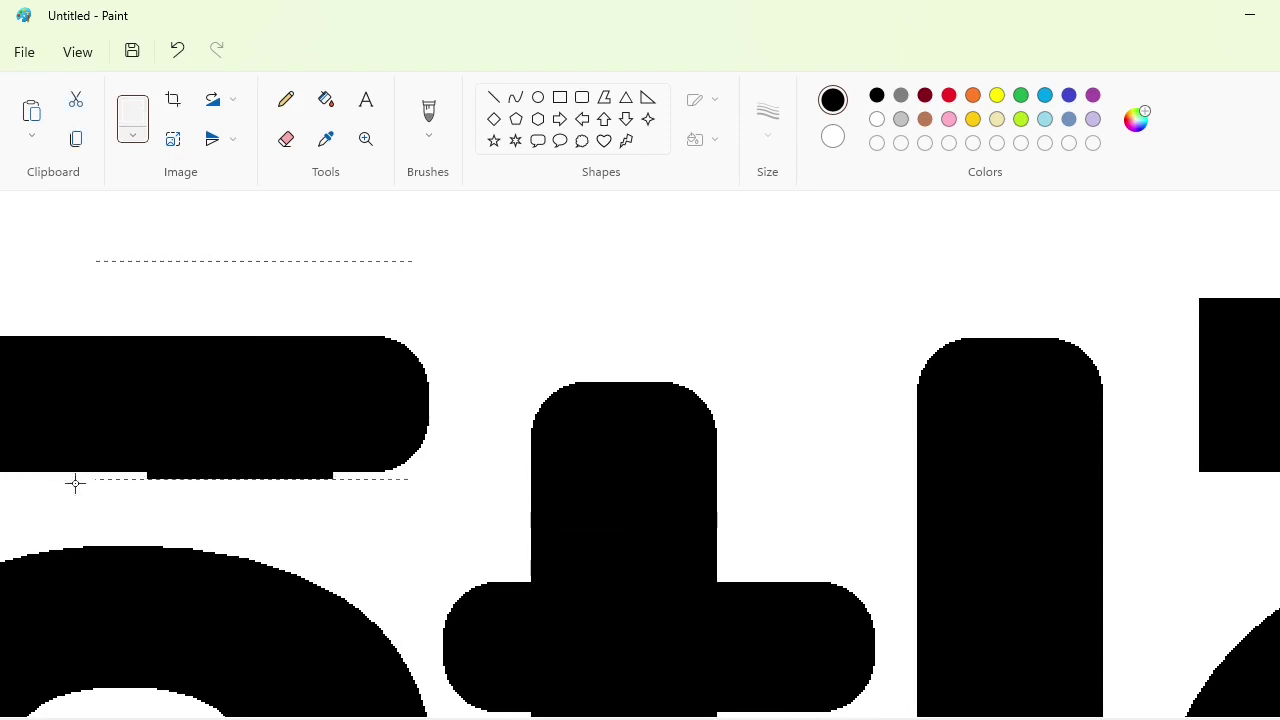
{"action": "key", "text": "Right"}
{"action": "key", "text": "Right"}
{"action": "key", "text": "Right"}
{"action": "key", "text": "Right"}
{"action": "key", "text": "Right"}
{"action": "key", "text": "Right"}
{"action": "key", "text": "Right"}
Step: Raise the l's top to the height of the N's bar with a copy of its own rounded top
{"action": "left_click_drag", "start_coordinate": [857, 317], "coordinate": [1160, 526]}
{"action": "key", "text": "ctrl+c"}
{"action": "key", "text": "ctrl+v"}
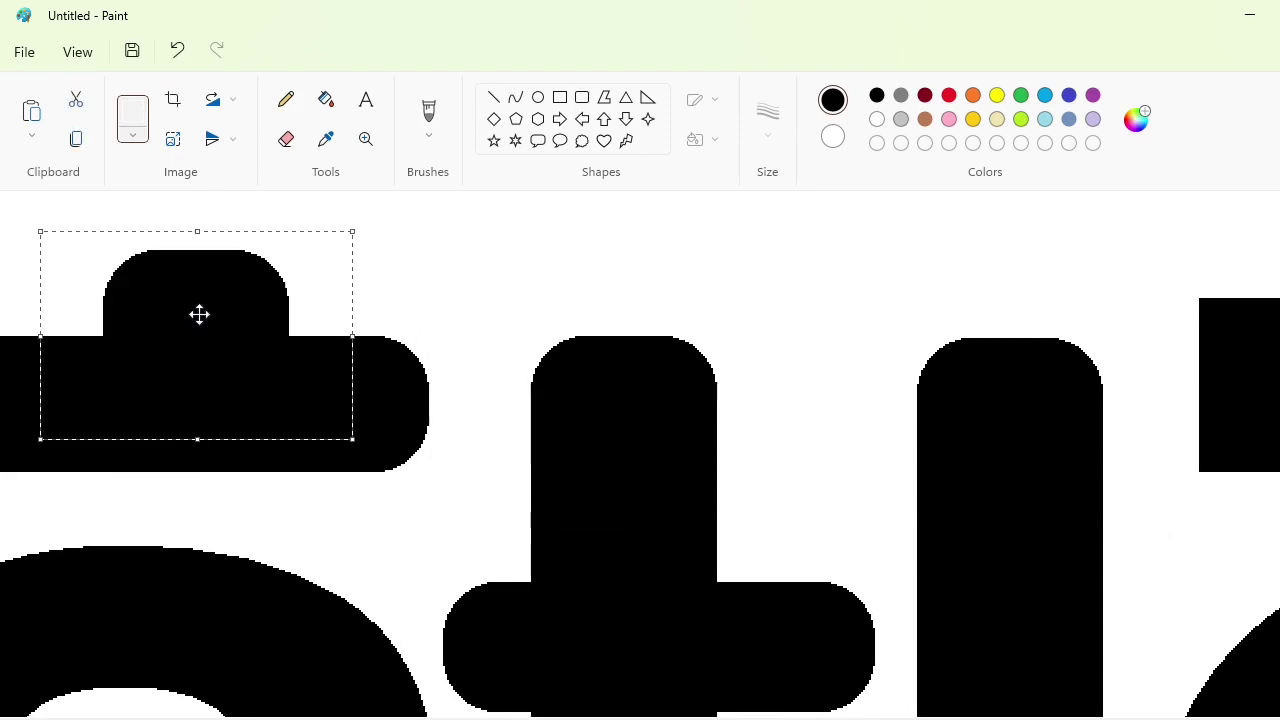
{"action": "left_click_drag", "start_coordinate": [200, 314], "coordinate": [658, 402]}
{"action": "key", "text": "Up"}
{"action": "key", "text": "Right"}
{"action": "key", "text": "Right"}
{"action": "key", "text": "Right"}
{"action": "key", "text": "Right"}
{"action": "key", "text": "Right"}
{"action": "key", "text": "Right"}
{"action": "key", "text": "Right"}
{"action": "key", "text": "Right"}
{"action": "key", "text": "Right"}
{"action": "key", "text": "Right"}
{"action": "key", "text": "Right"}
{"action": "key", "text": "Right"}
{"action": "key", "text": "Right"}
{"action": "key", "text": "Right"}
{"action": "key", "text": "Right"}
{"action": "key", "text": "Right"}
{"action": "key", "text": "Right"}
{"action": "key", "text": "Right"}
{"action": "key", "text": "Right"}
{"action": "key", "text": "Right"}
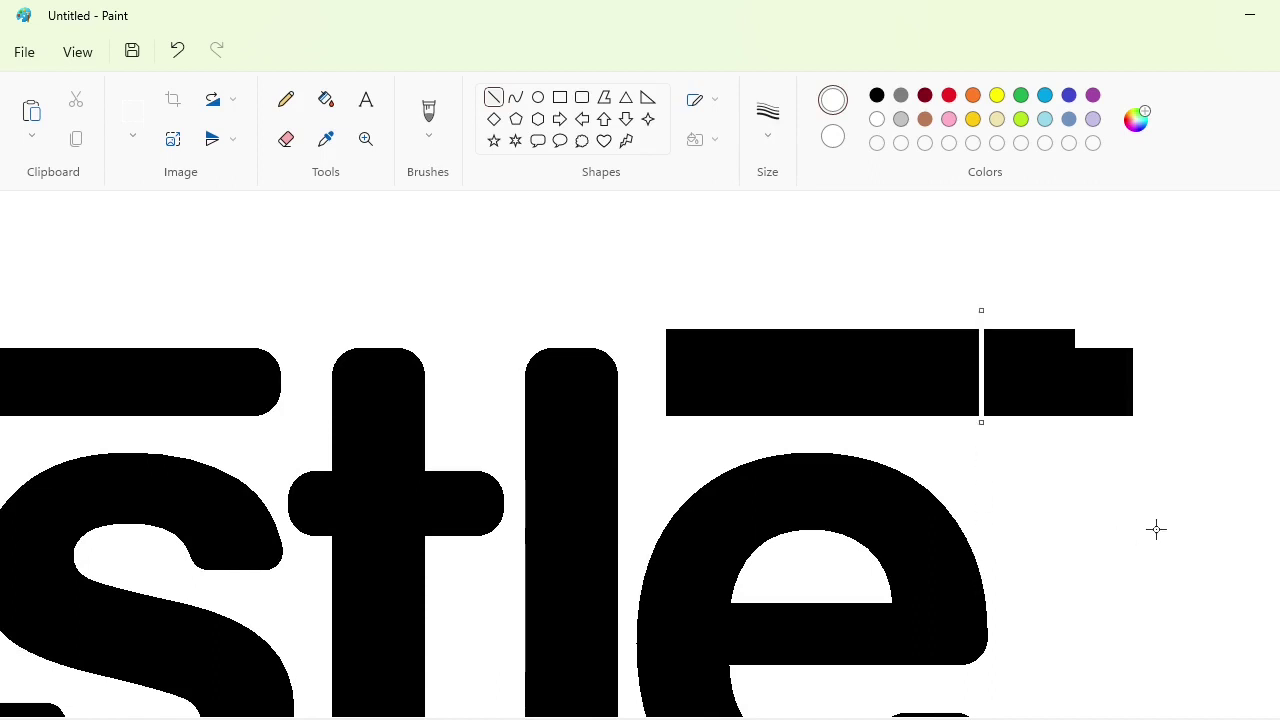
Step: Trim the accent block's outer end square with a white fill and slope its upper edge with a white slanted line and fill
{"action": "left_click", "coordinate": [326, 99]}
{"action": "left_click", "coordinate": [1048, 380]}
{"action": "left_click", "coordinate": [494, 97]}
{"action": "left_click_drag", "start_coordinate": [996, 324], "coordinate": [636, 356]}
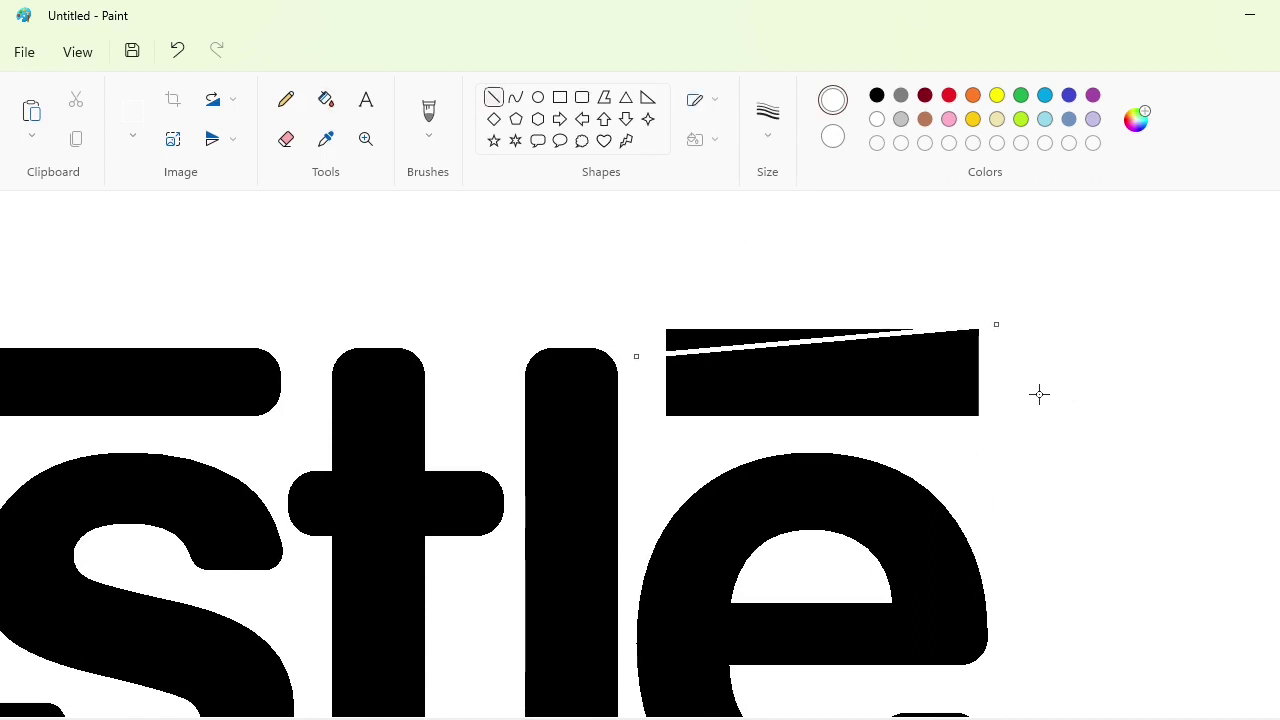
{"action": "left_click", "coordinate": [326, 100]}
{"action": "left_click", "coordinate": [790, 338]}
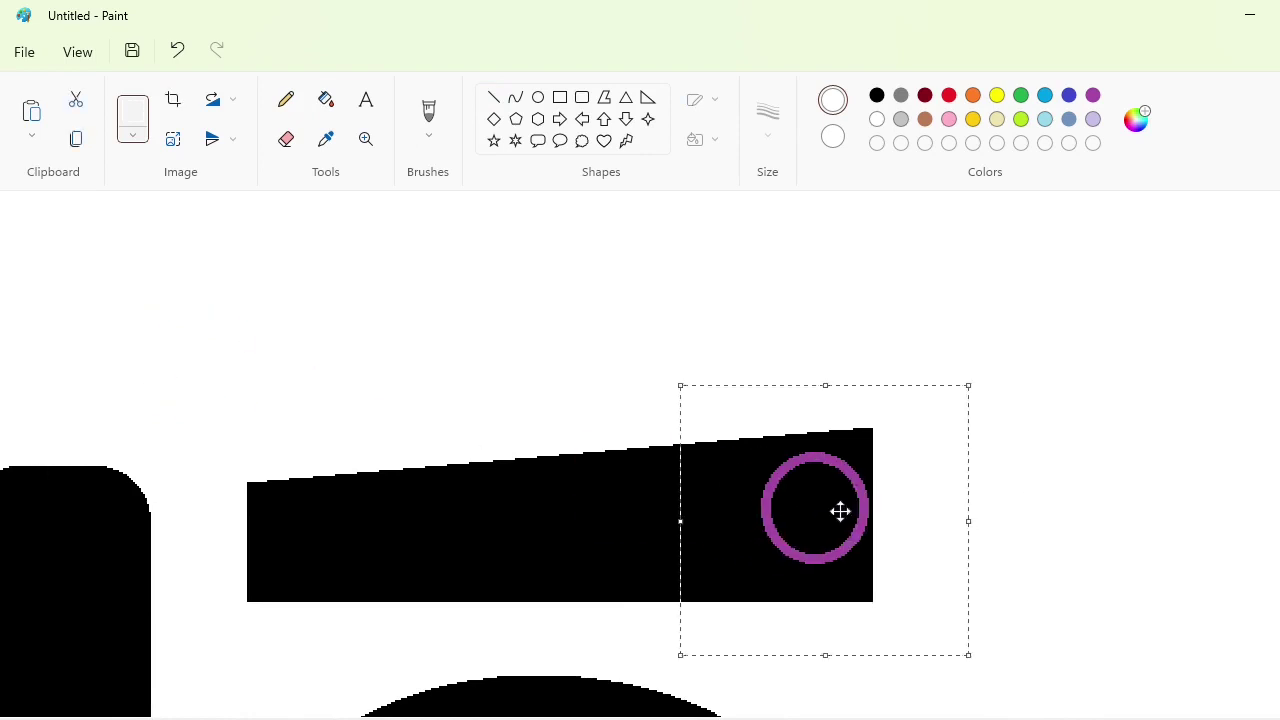
Step: Place two purple guide circles inside the upper and lower corners of the accent's thick end, touching its edges
{"action": "left_click_drag", "start_coordinate": [840, 511], "coordinate": [842, 488]}
{"action": "left_click", "coordinate": [1023, 506]}
{"action": "key", "text": "ctrl+v"}
{"action": "left_click_drag", "start_coordinate": [198, 354], "coordinate": [808, 545]}
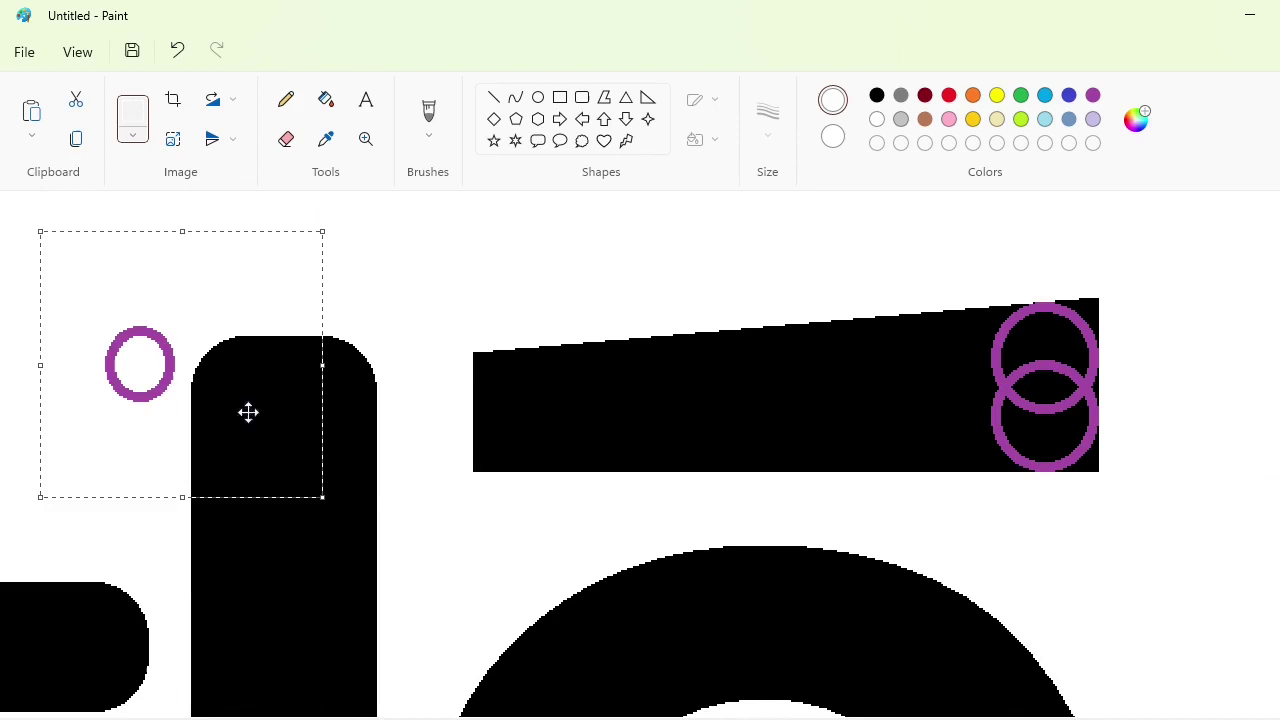
Step: Place two smaller purple guide circles inside the upper and lower corners of the accent's thin end
{"action": "left_click_drag", "start_coordinate": [249, 411], "coordinate": [750, 448]}
{"action": "left_click", "coordinate": [749, 449]}
{"action": "key", "text": "ctrl+v"}
{"action": "left_click_drag", "start_coordinate": [146, 369], "coordinate": [770, 427]}
Step: Round the accent's corners by filling the areas outside the guide circles white and the circle outlines black
{"action": "left_click", "coordinate": [326, 99]}
{"action": "left_click", "coordinate": [1087, 308]}
{"action": "left_click", "coordinate": [1090, 462]}
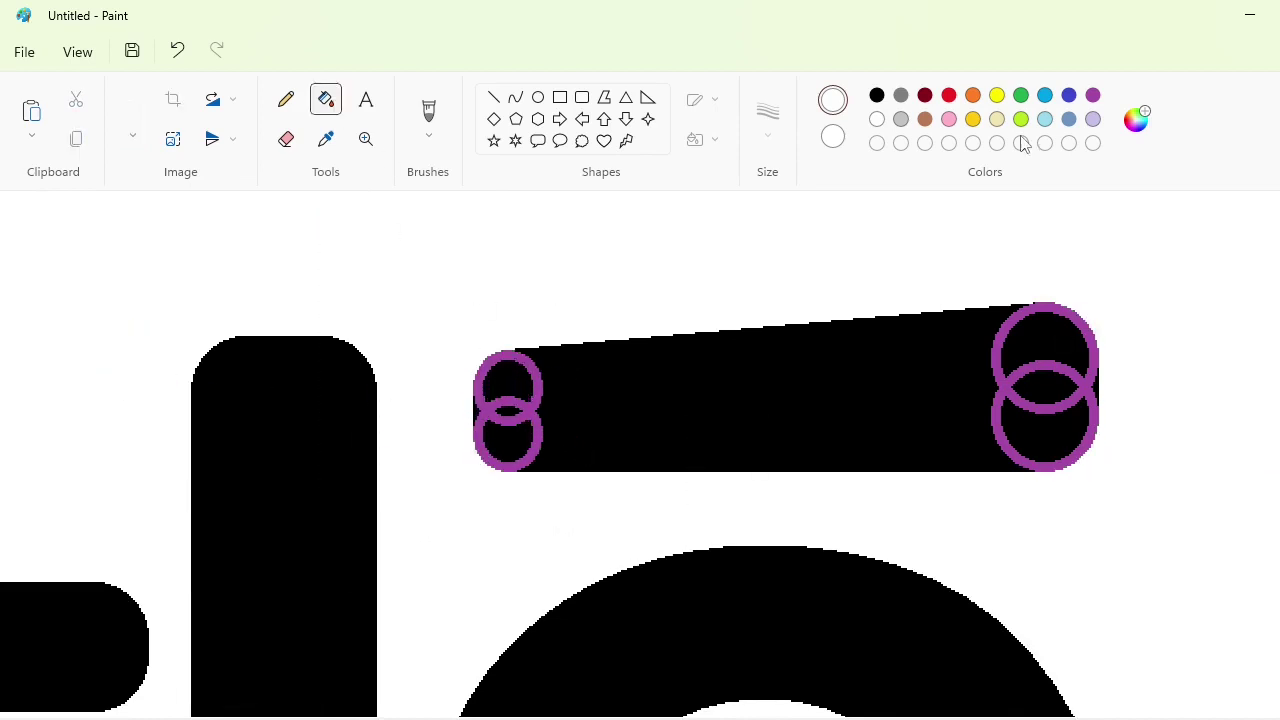
{"action": "left_click", "coordinate": [876, 95]}
{"action": "left_click", "coordinate": [1005, 386]}
{"action": "left_click", "coordinate": [531, 409]}
{"action": "left_click", "coordinate": [1114, 716]}
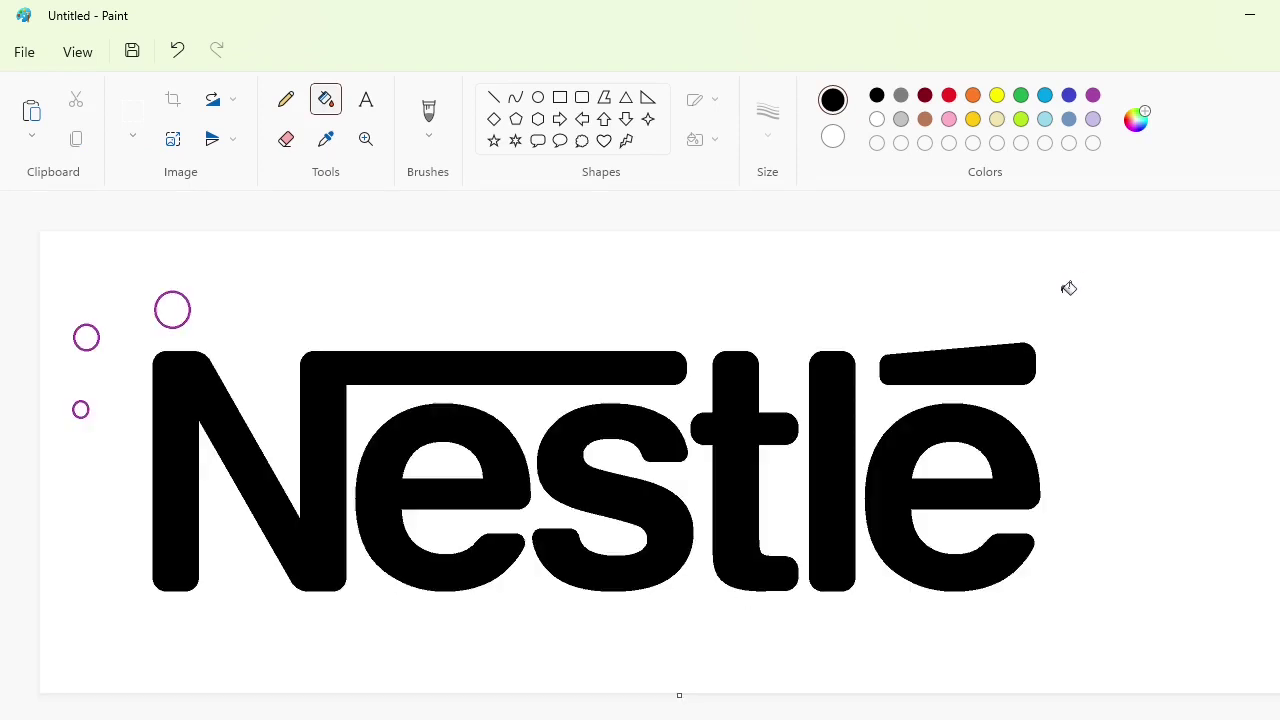
Step: Remove the leftover guide circles by filling the background purple and refilling it white
{"action": "left_click", "coordinate": [1092, 95]}
{"action": "left_click", "coordinate": [760, 275]}
{"action": "left_click", "coordinate": [876, 119]}
{"action": "left_click", "coordinate": [1088, 308]}
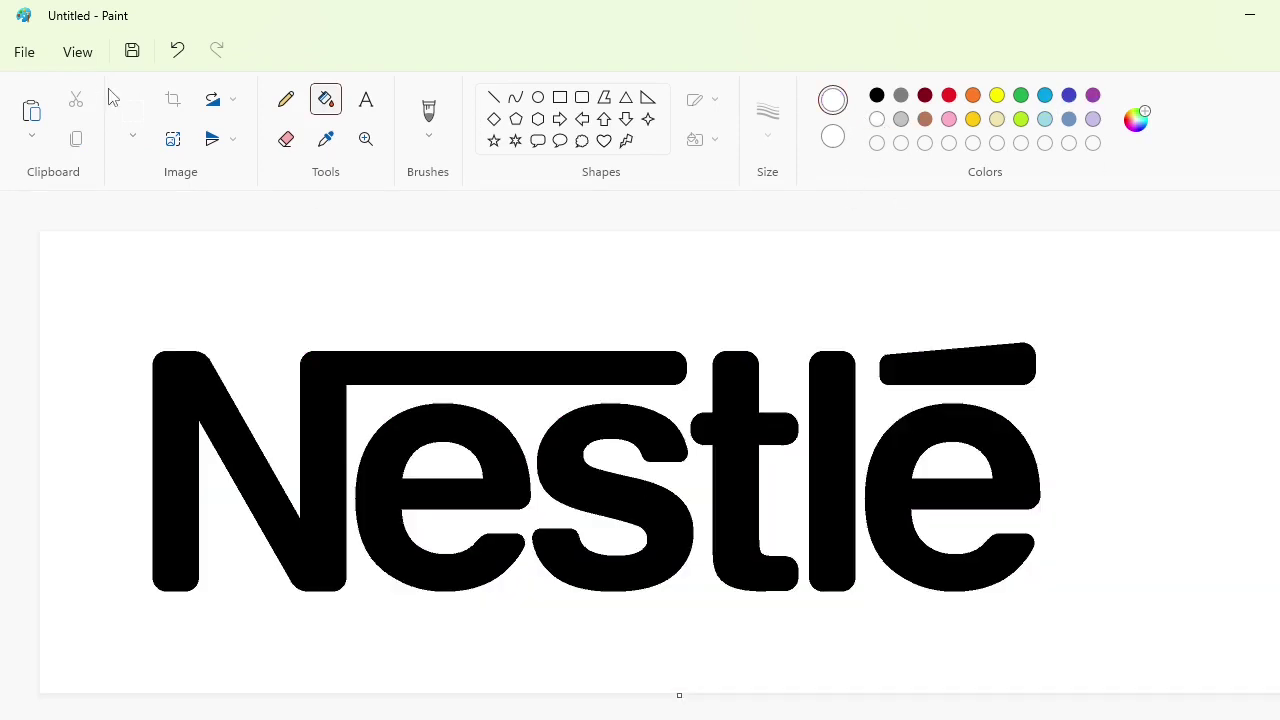
Step: Move the wordmark slightly right by copying it, filling the original letters and accent white, and pasting the copy in the new position
{"action": "left_click_drag", "start_coordinate": [1107, 647], "coordinate": [1112, 650]}
{"action": "key", "text": "ctrl+c"}
{"action": "left_click", "coordinate": [326, 99]}
{"action": "left_click", "coordinate": [930, 368]}
{"action": "left_click", "coordinate": [917, 422]}
{"action": "left_click", "coordinate": [660, 430]}
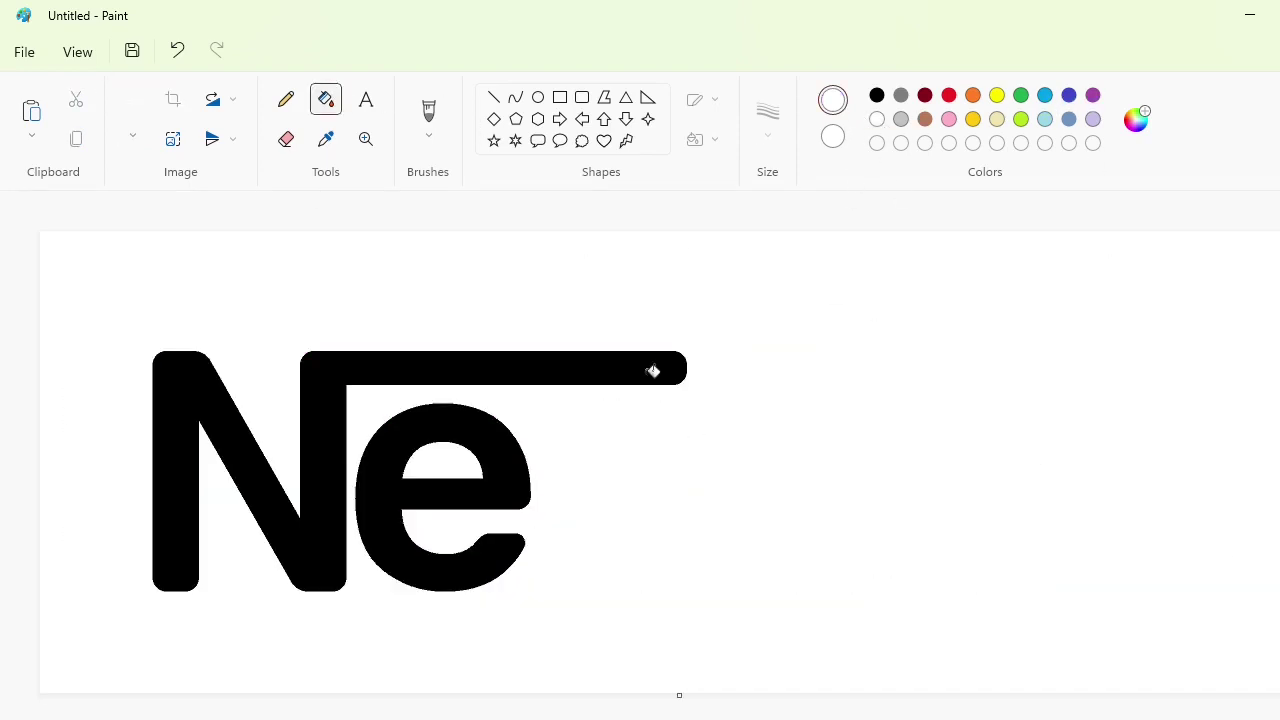
{"action": "left_click", "coordinate": [652, 371]}
{"action": "key", "text": "ctrl+v"}
{"action": "left_click_drag", "start_coordinate": [491, 416], "coordinate": [540, 444]}
Step: Define a custom dark navy blue as the drawing color by picking a blue hue and darkening it
{"action": "left_click", "coordinate": [1135, 119]}
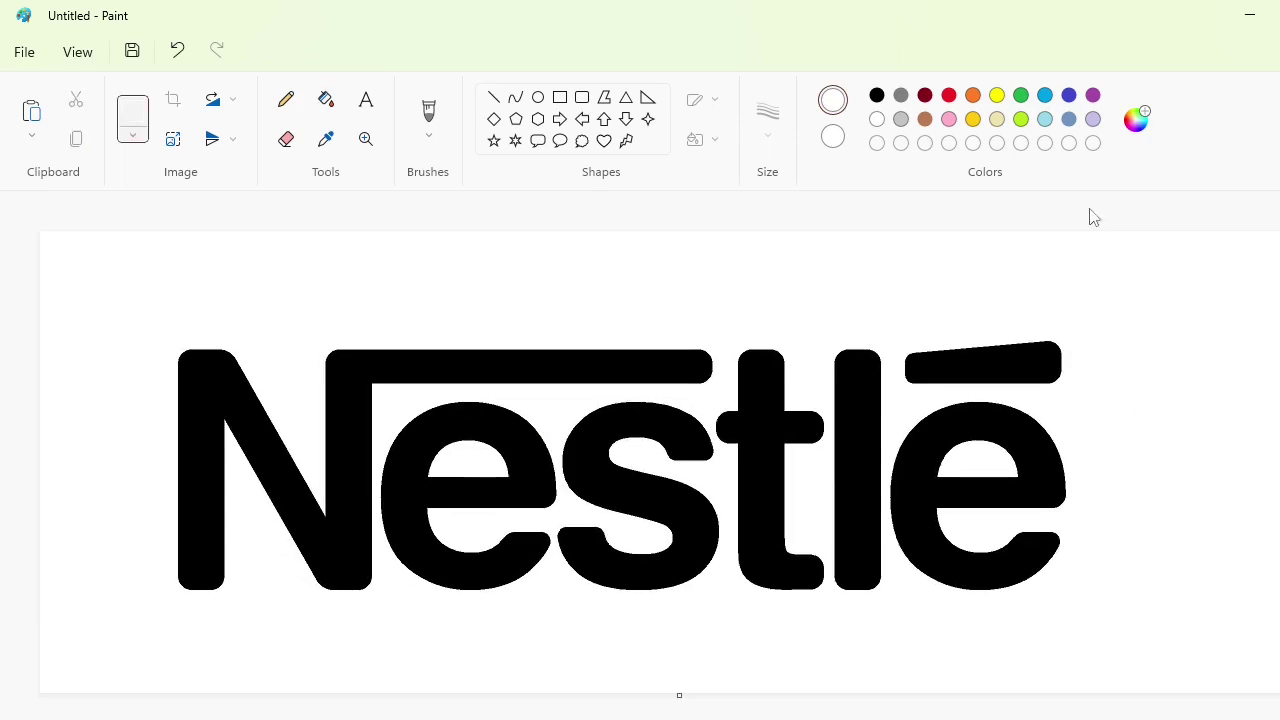
{"action": "left_click_drag", "start_coordinate": [548, 163], "coordinate": [555, 162]}
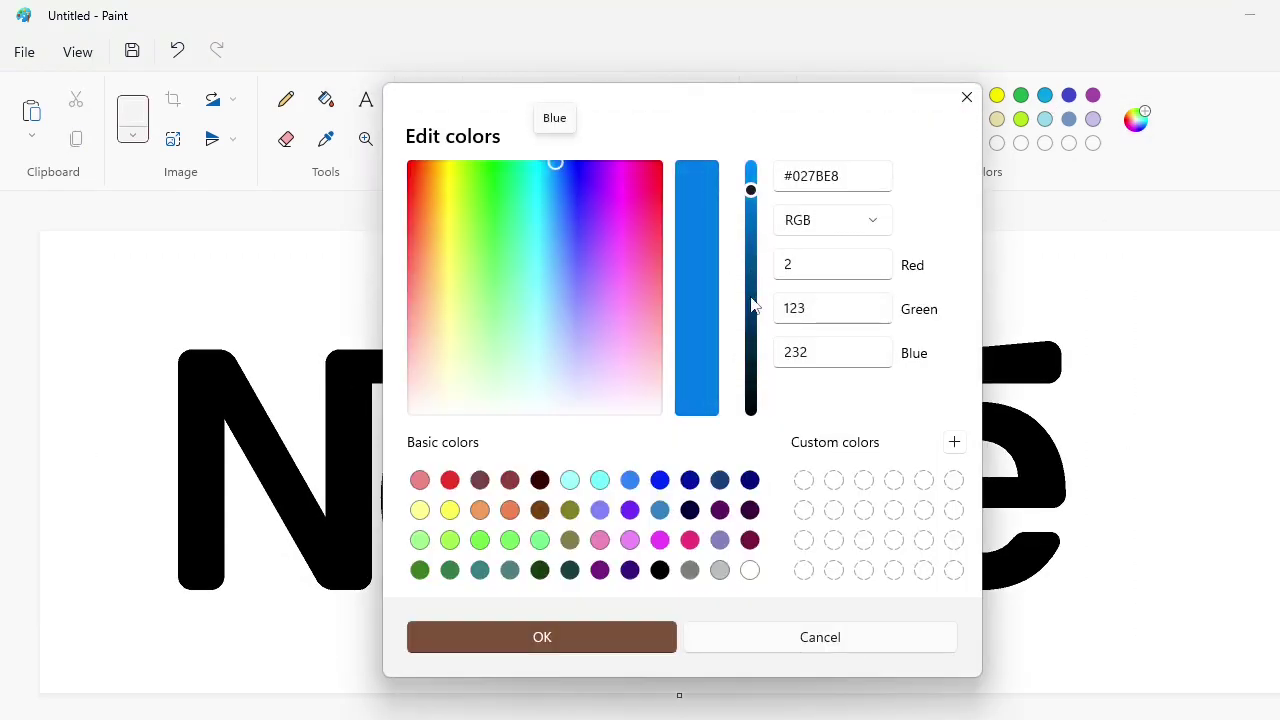
{"action": "left_click_drag", "start_coordinate": [751, 297], "coordinate": [751, 318]}
{"action": "left_click", "coordinate": [520, 636]}
Step: Fill every letter of the Nestlé wordmark and the accent above the final e with the dark navy blue
{"action": "left_click", "coordinate": [361, 401]}
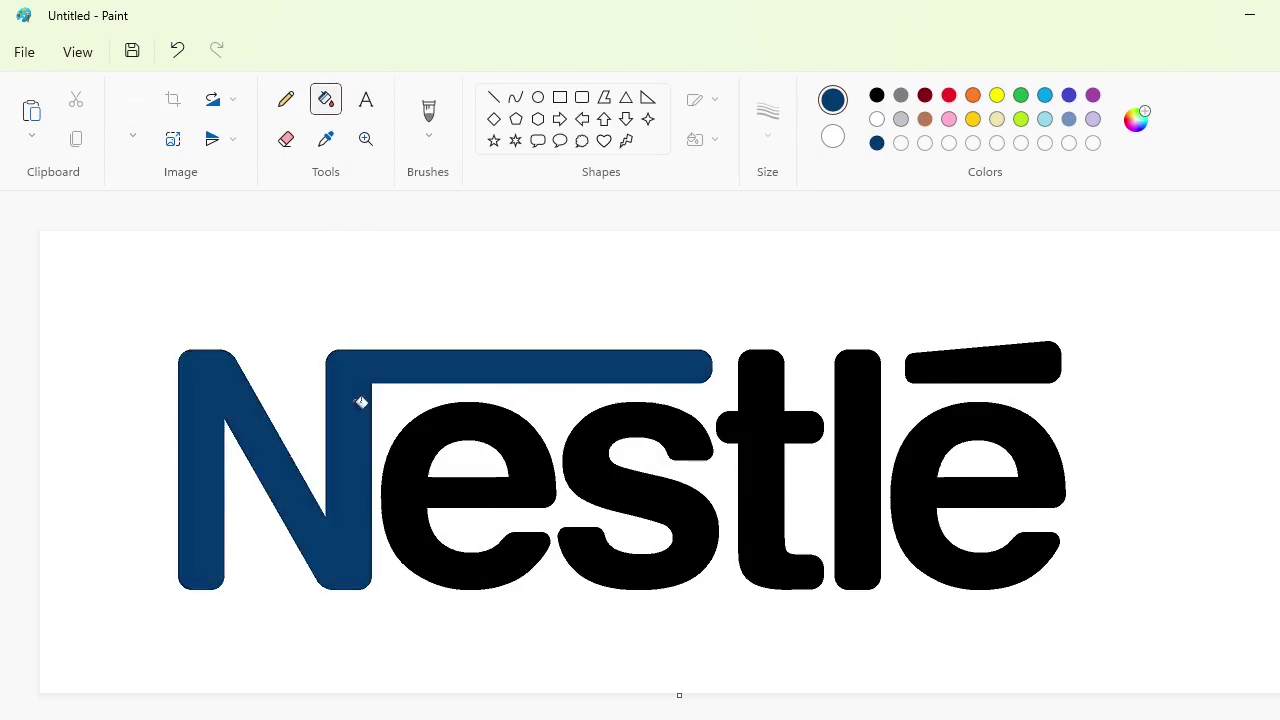
{"action": "left_click", "coordinate": [420, 472]}
{"action": "left_click", "coordinate": [589, 477]}
{"action": "left_click", "coordinate": [737, 469]}
{"action": "left_click", "coordinate": [845, 470]}
{"action": "left_click", "coordinate": [916, 481]}
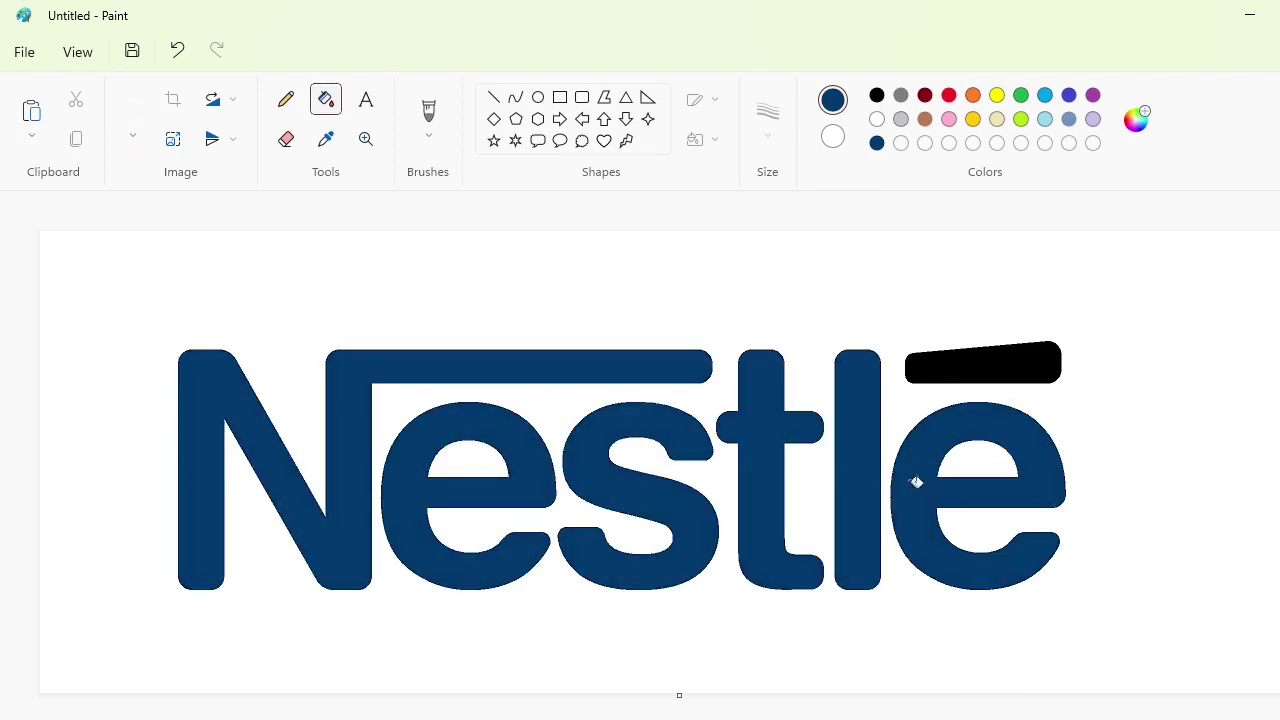
{"action": "left_click", "coordinate": [1007, 352]}
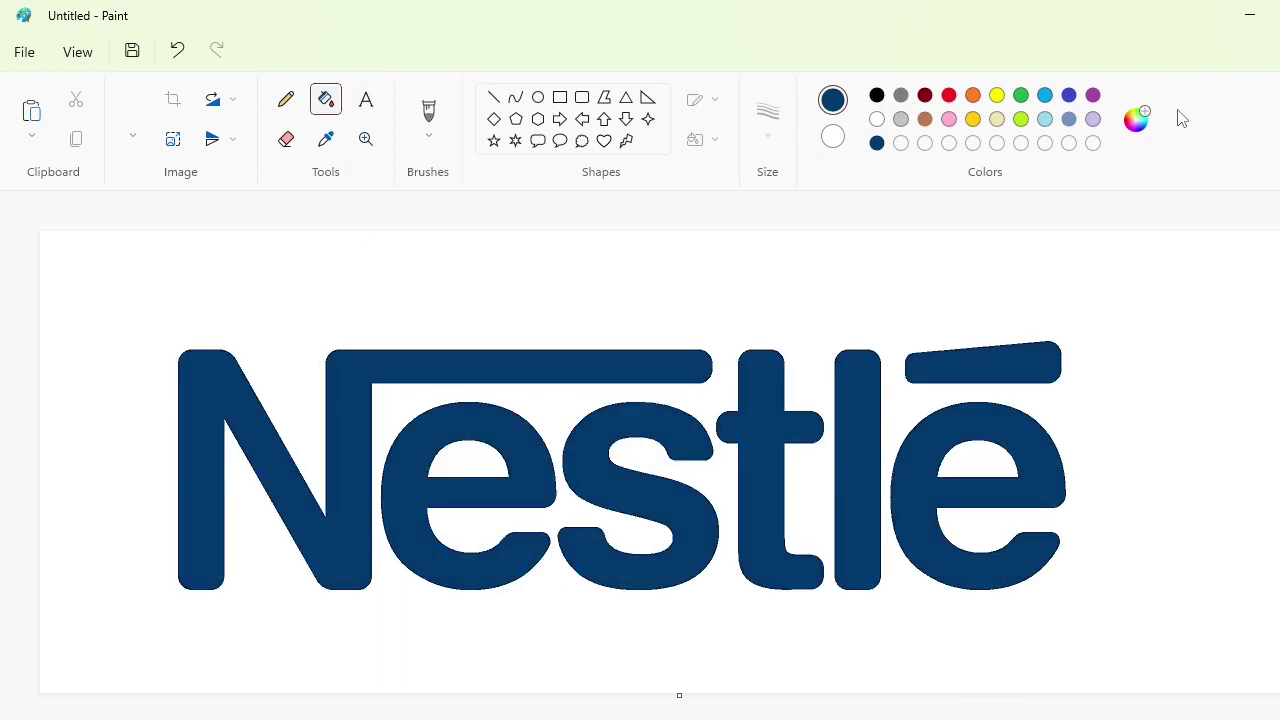